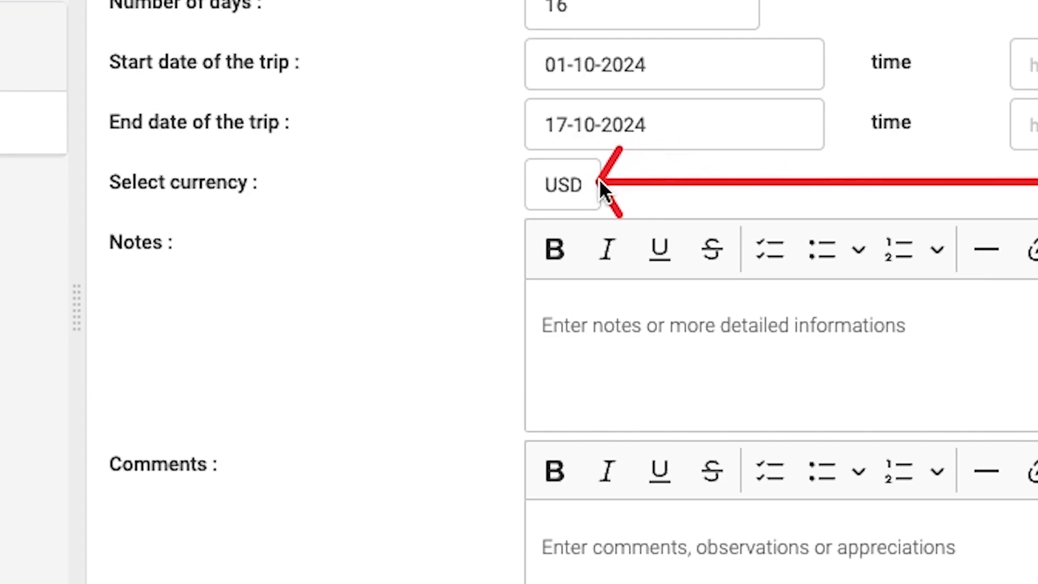
# - Change the trip's currency to Euro (EUR) and save the Trip to France
pyautogui.click(577, 184)
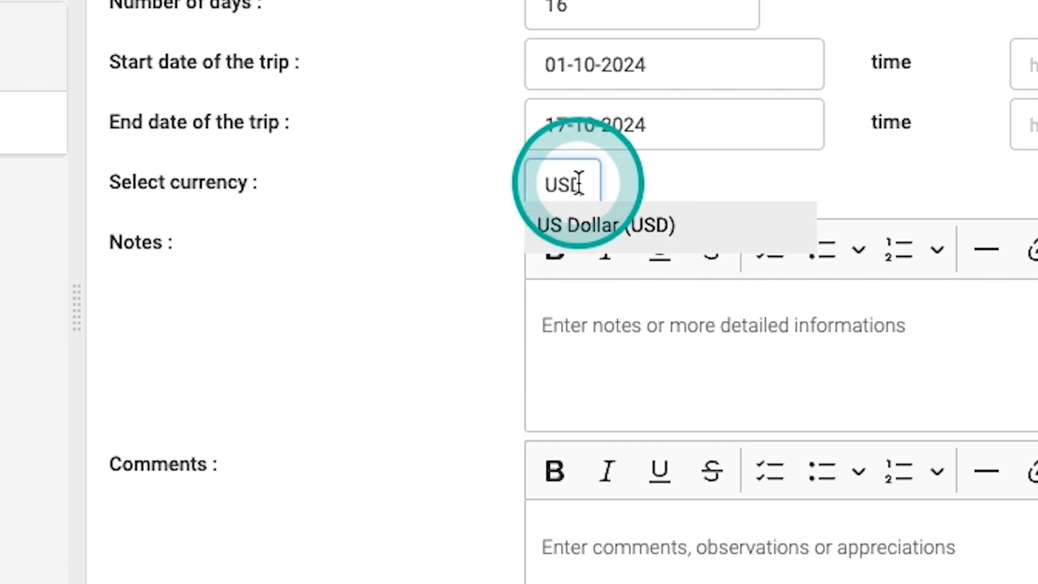
pyautogui.moveTo(593, 180); pyautogui.dragTo(528, 179)
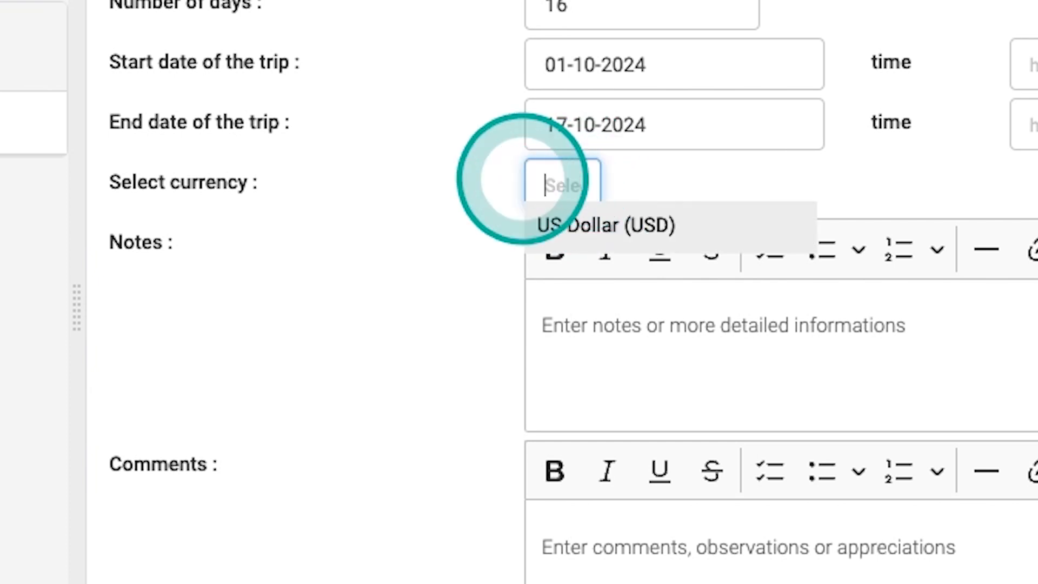
pyautogui.click(560, 186)
pyautogui.write('EUR')
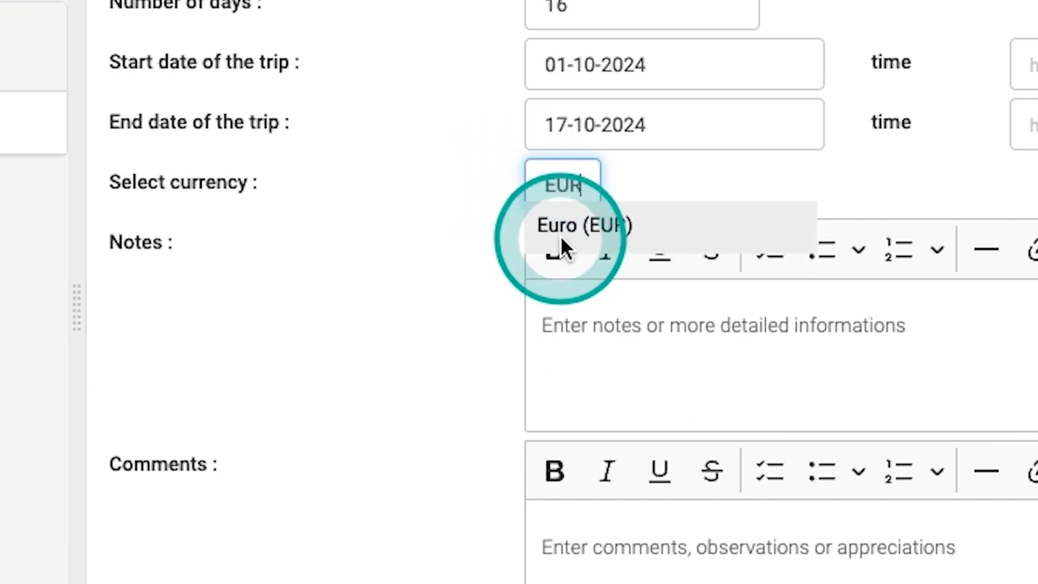
pyautogui.click(639, 216)
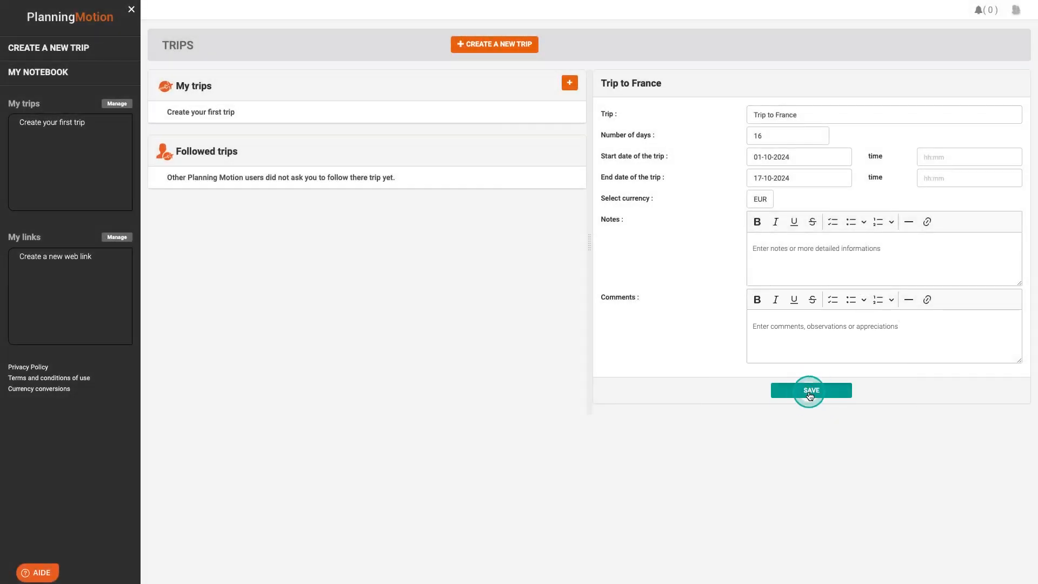
pyautogui.click(809, 390)
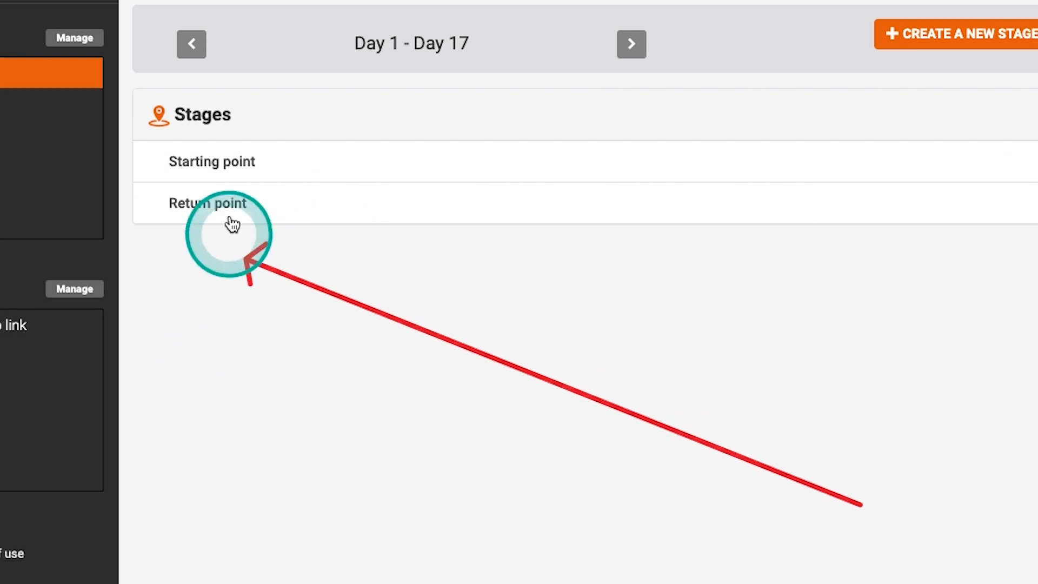
# - Set the trip's starting point address to Paris, France and save it
pyautogui.click(232, 164)
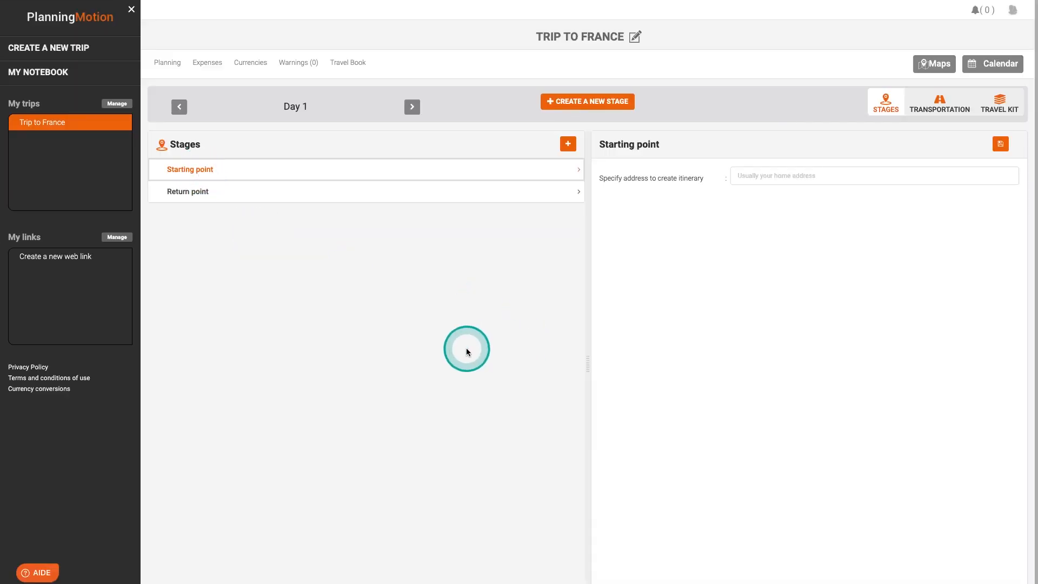
pyautogui.click(747, 175)
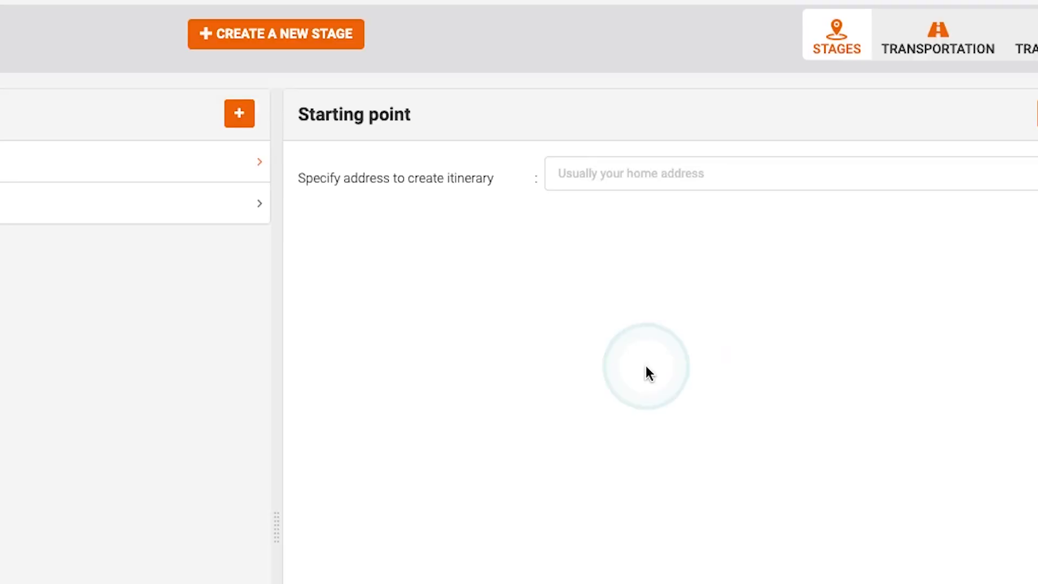
pyautogui.write('Paris, France')
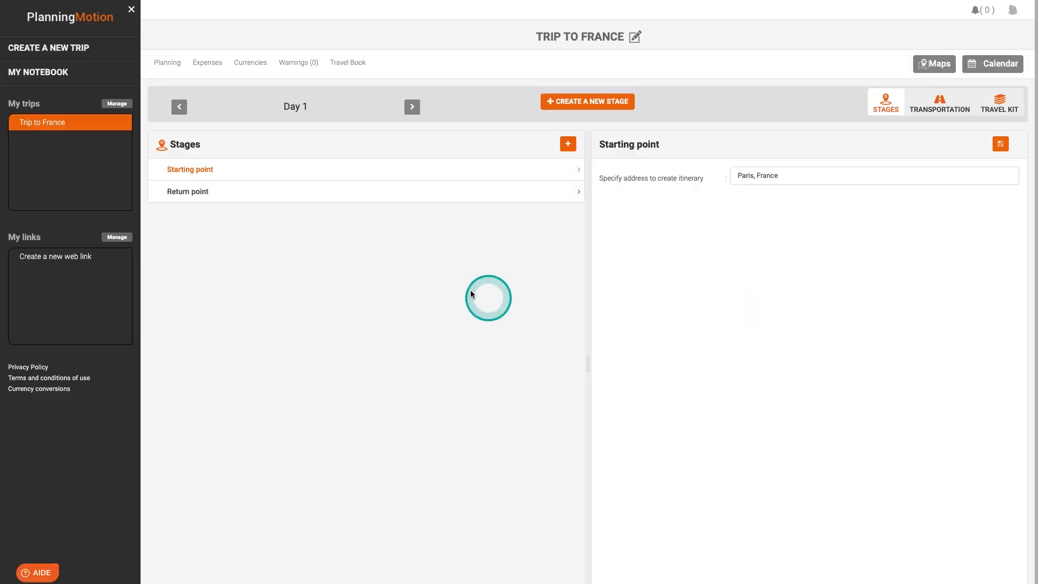
pyautogui.click(432, 193)
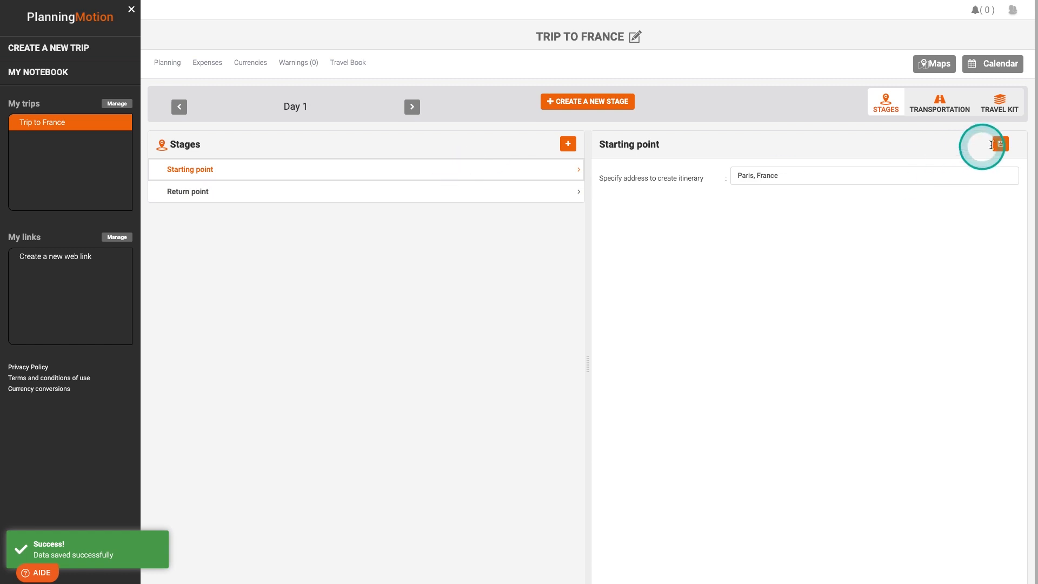
pyautogui.click(1000, 144)
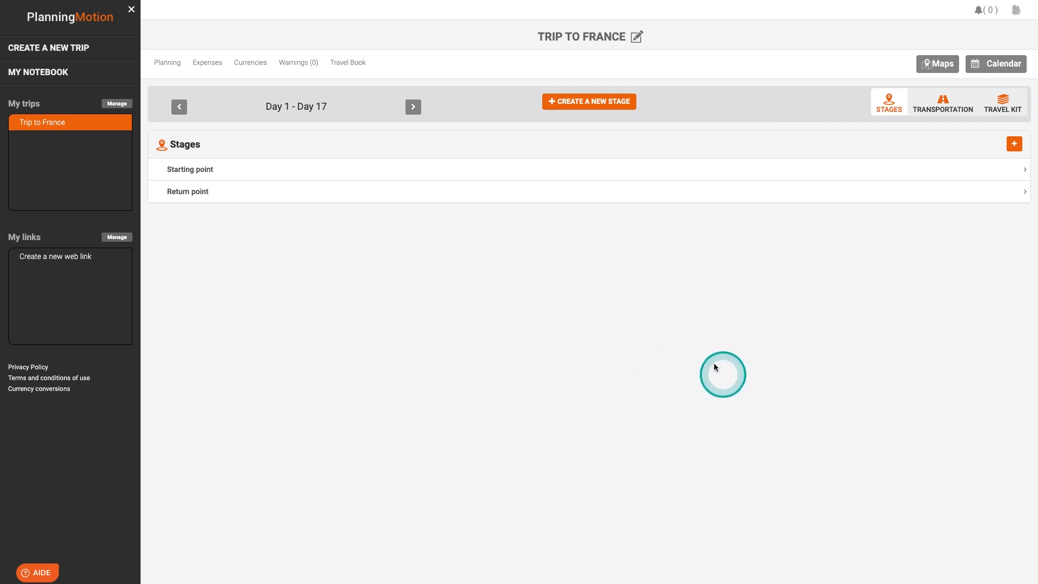
# - Create a new stage with overnight stay named Honfleur, with Honfleur, France as its itinerary location
pyautogui.click(599, 102)
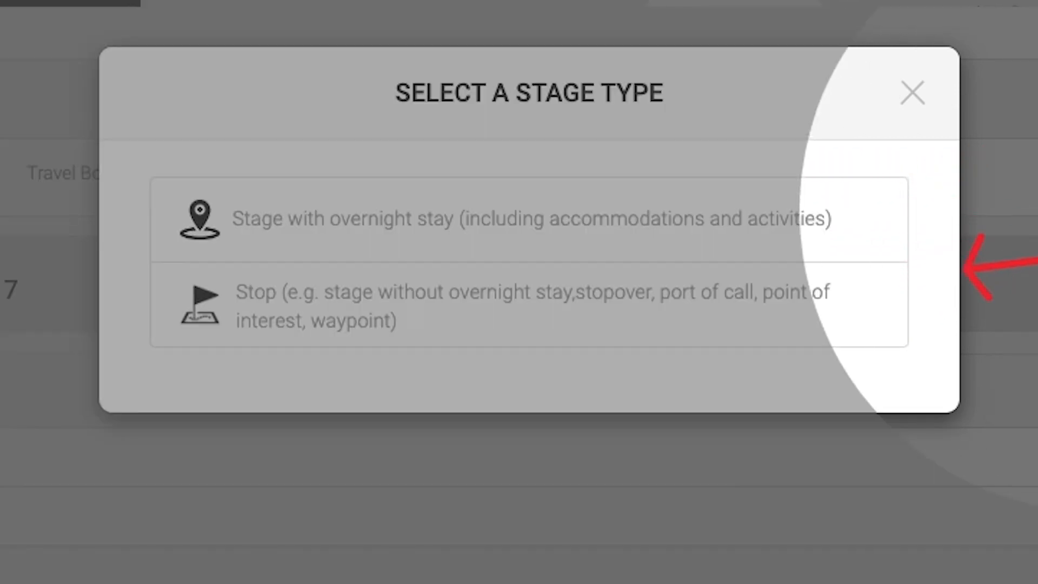
pyautogui.click(366, 225)
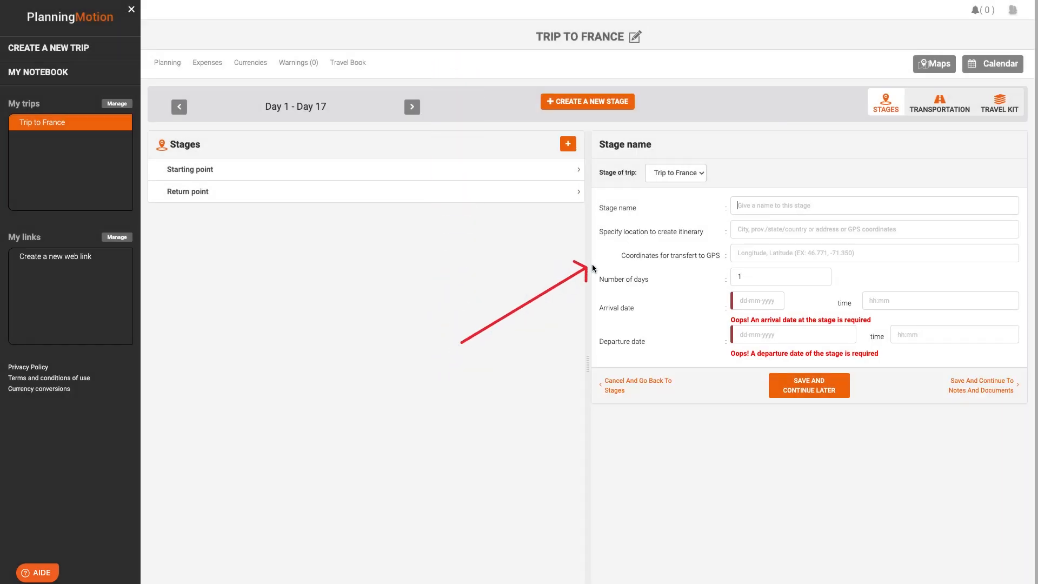
pyautogui.click(740, 208)
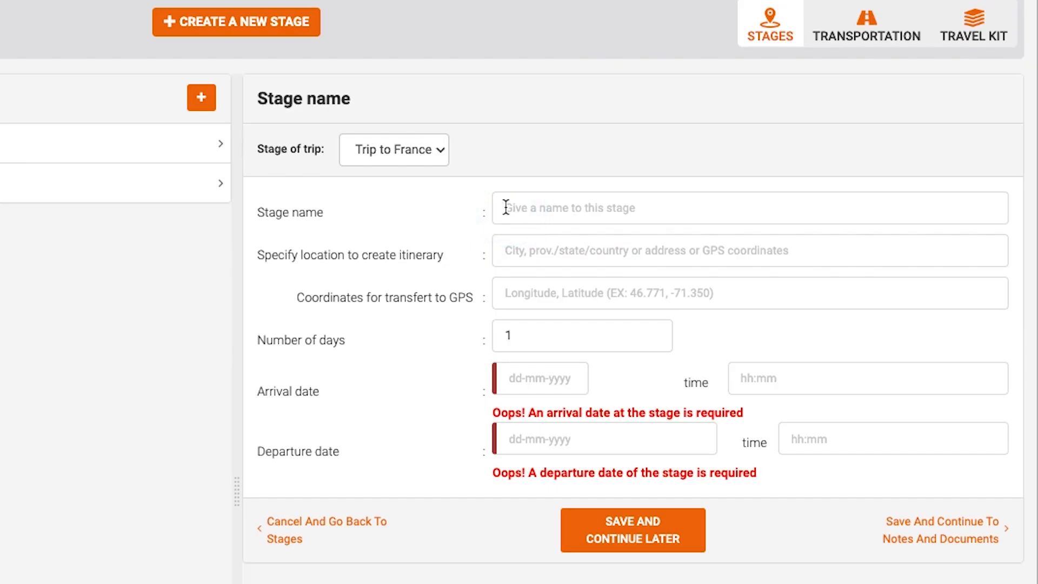
pyautogui.click(505, 207)
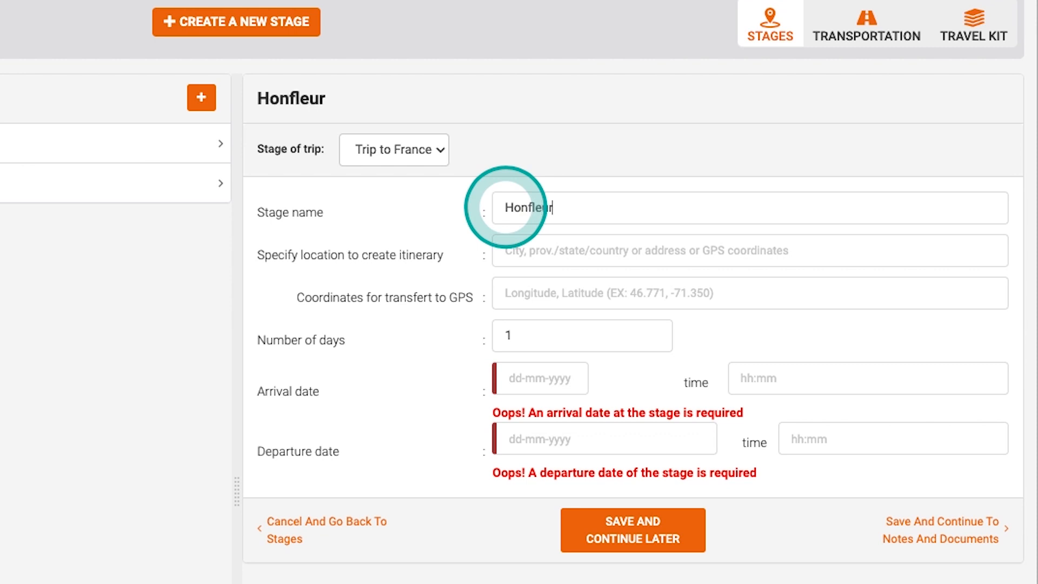
pyautogui.moveTo(570, 209); pyautogui.dragTo(449, 205)
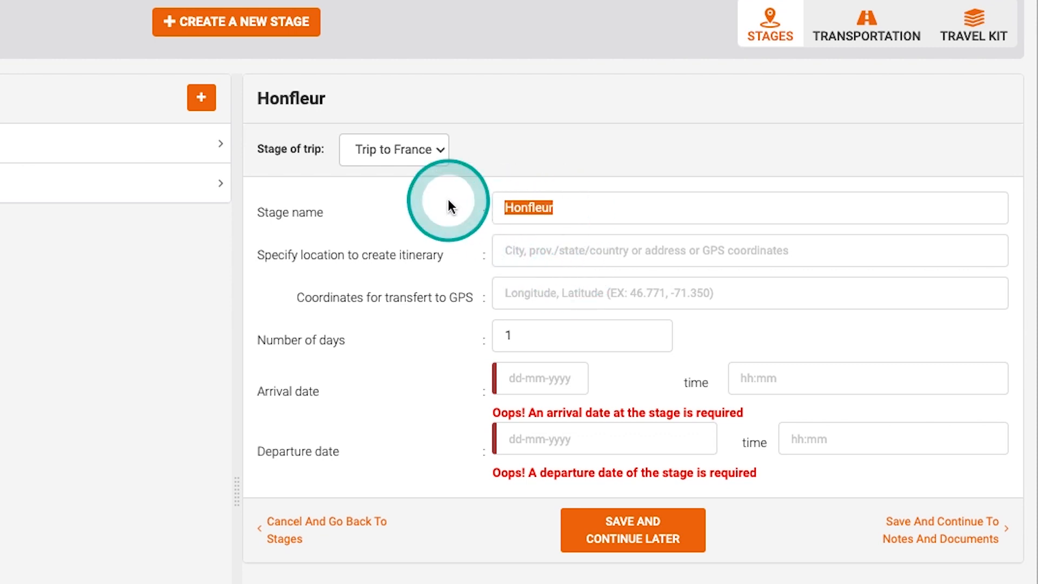
pyautogui.hotkey('ctrl', 'c')
pyautogui.click(518, 243)
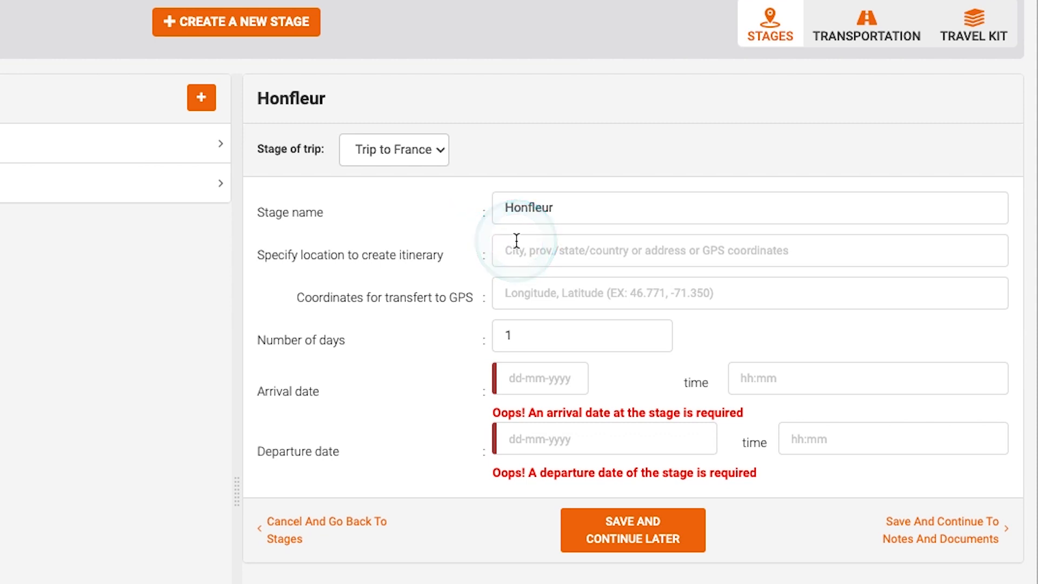
pyautogui.hotkey('ctrl', 'v')
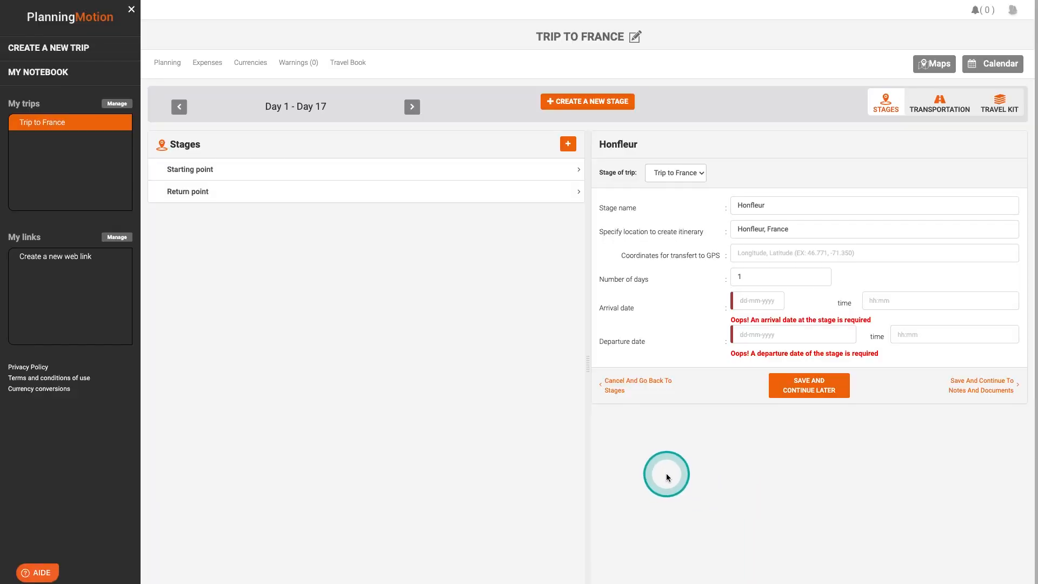
# - Set the Honfleur stage's arrival date to 02-10-2024 and save the stage to continue later
pyautogui.click(755, 301)
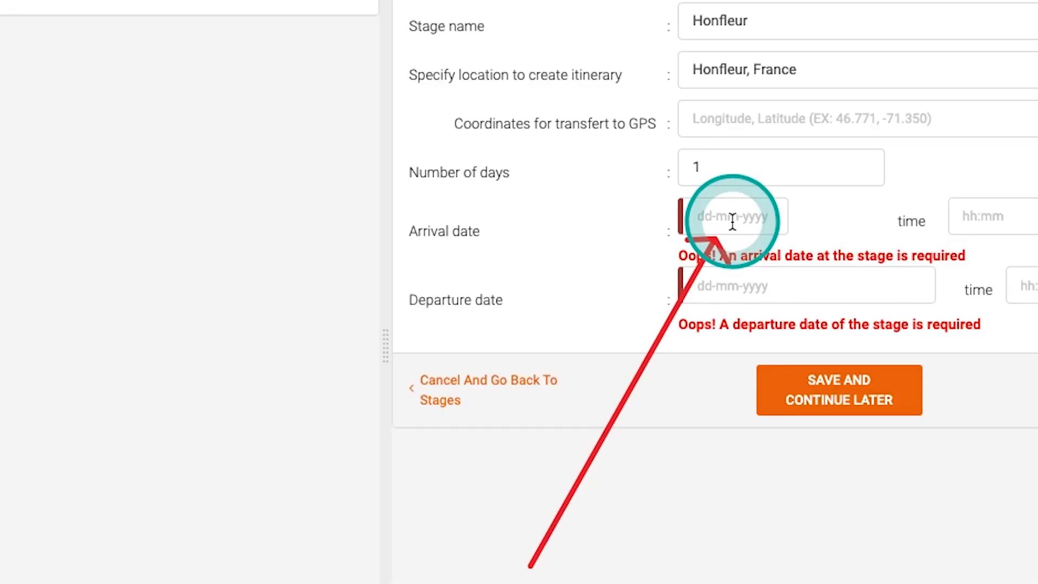
pyautogui.click(812, 351)
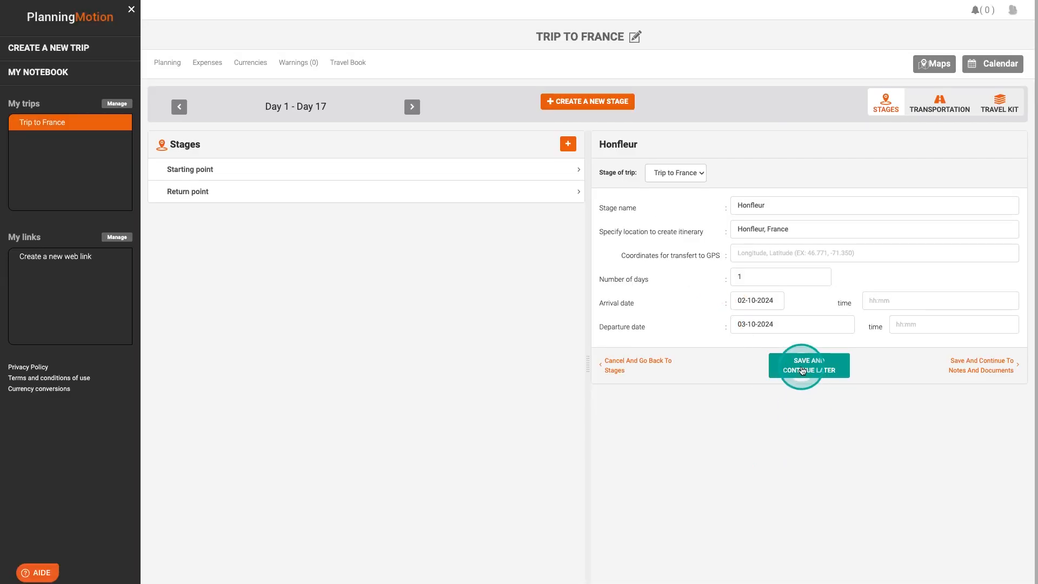
pyautogui.click(803, 370)
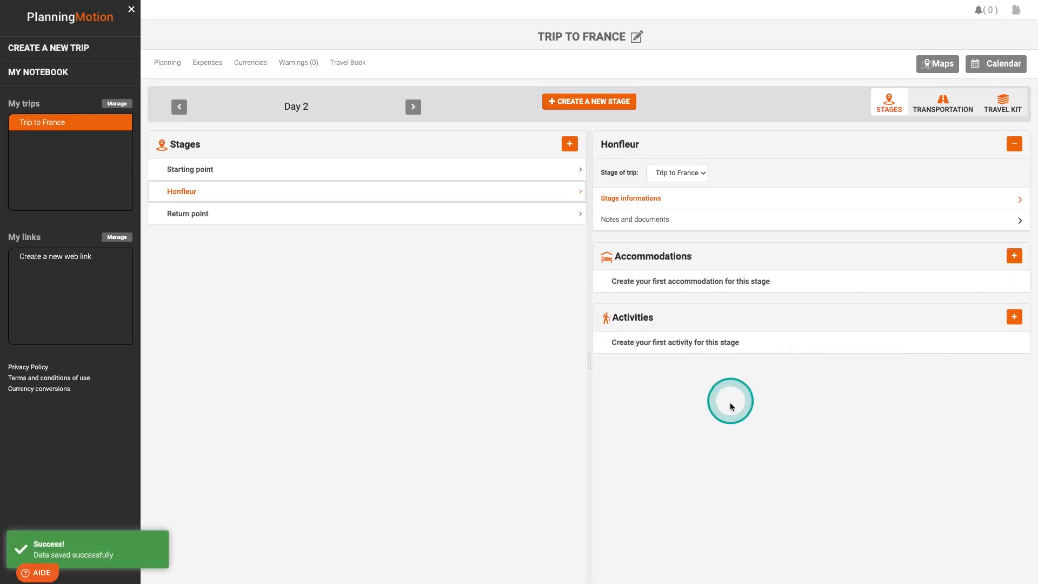
# - Create another overnight-stay stage named Bayeux, with Bayeux, France as its itinerary location
pyautogui.click(567, 102)
pyautogui.click(546, 81)
pyautogui.click(749, 204)
pyautogui.write('Bay')
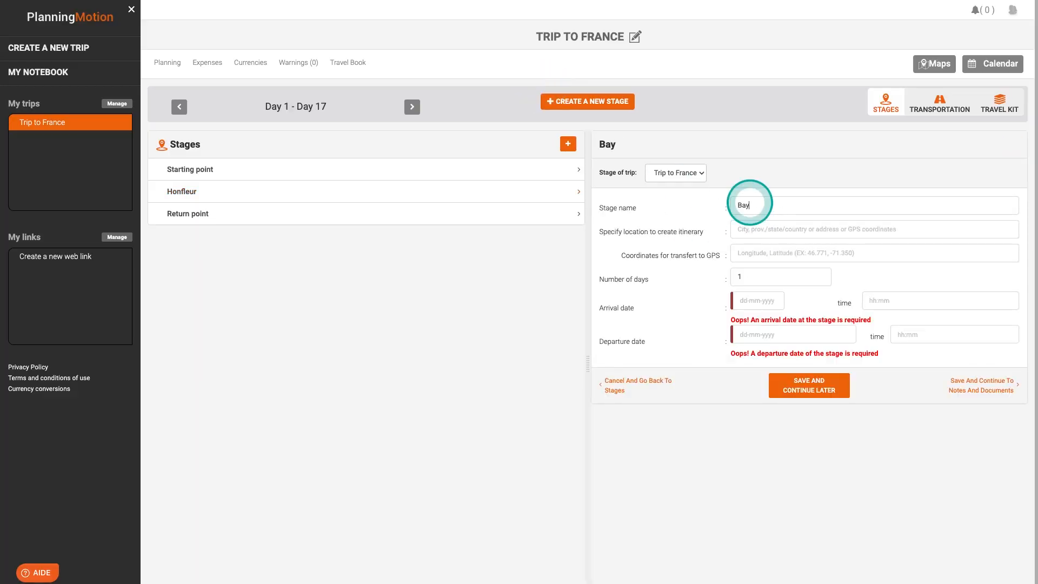
pyautogui.write('eux')
pyautogui.click(739, 230)
pyautogui.write('Bayeux, France')
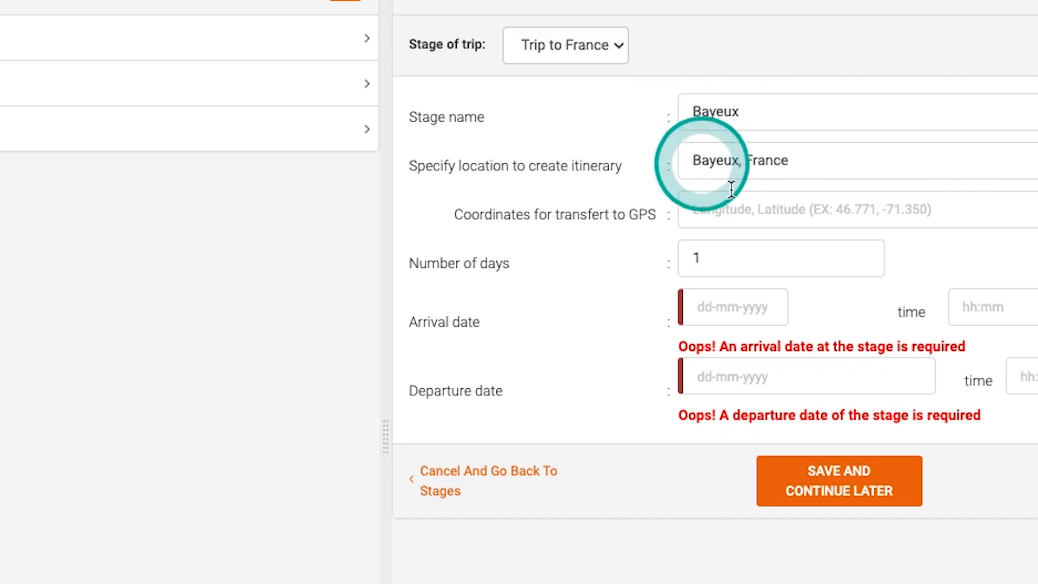
# - Set the Bayeux stage's arrival date to 03-10-2024 and save the stage
pyautogui.click(734, 307)
pyautogui.click(823, 362)
pyautogui.click(839, 481)
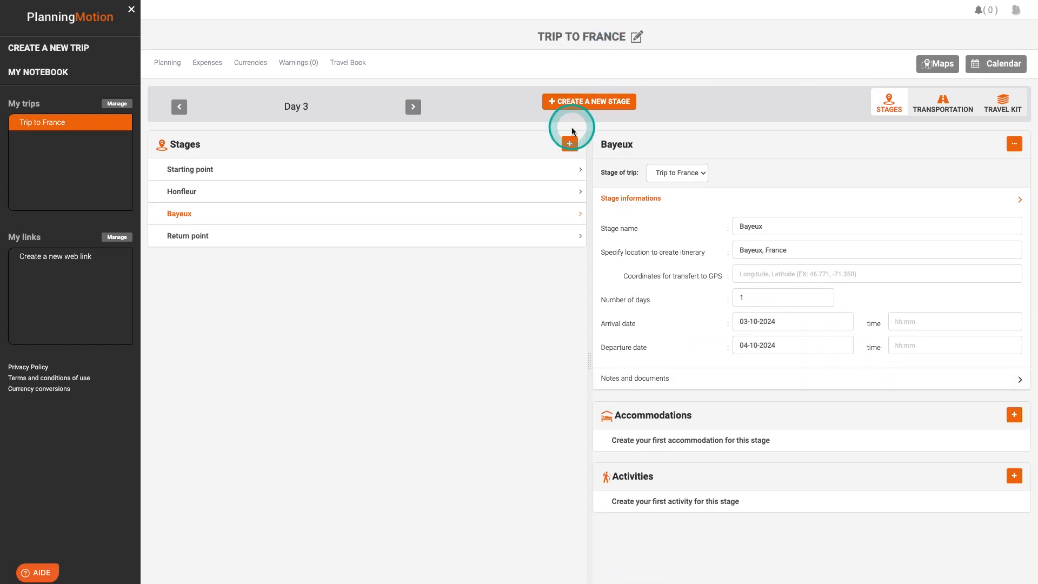
# - Add an overnight-stay stage named Mont Saint-Michel with arrival date 03-10-2024 and save it
pyautogui.click(568, 145)
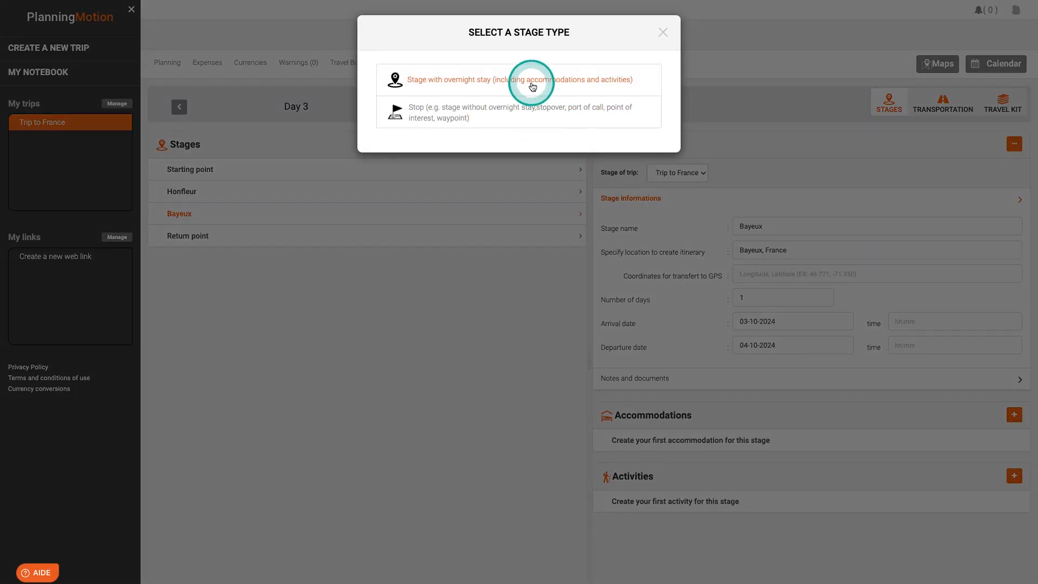
pyautogui.click(533, 86)
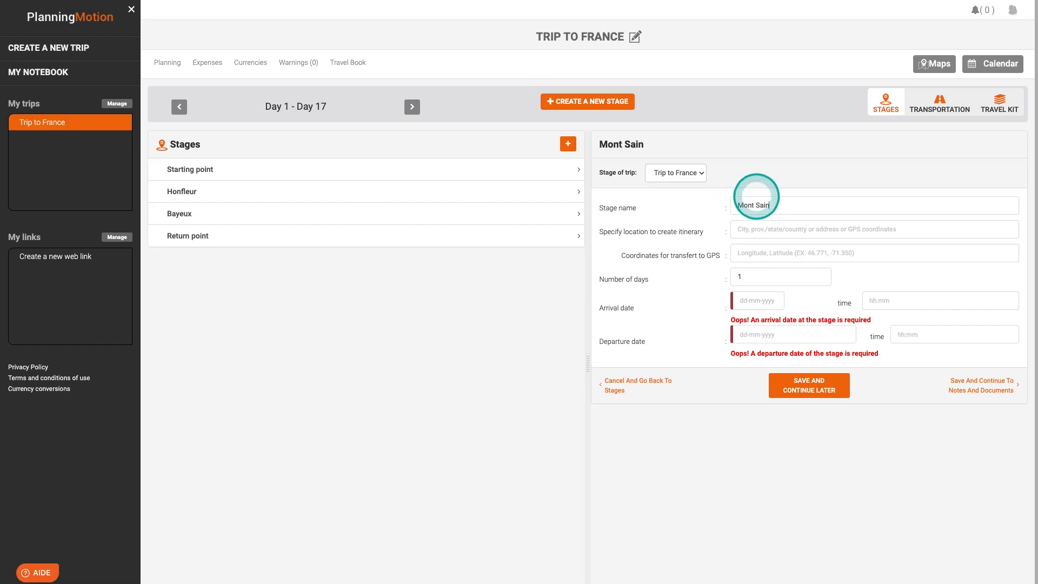
pyautogui.write('l')
pyautogui.click(751, 300)
pyautogui.click(827, 360)
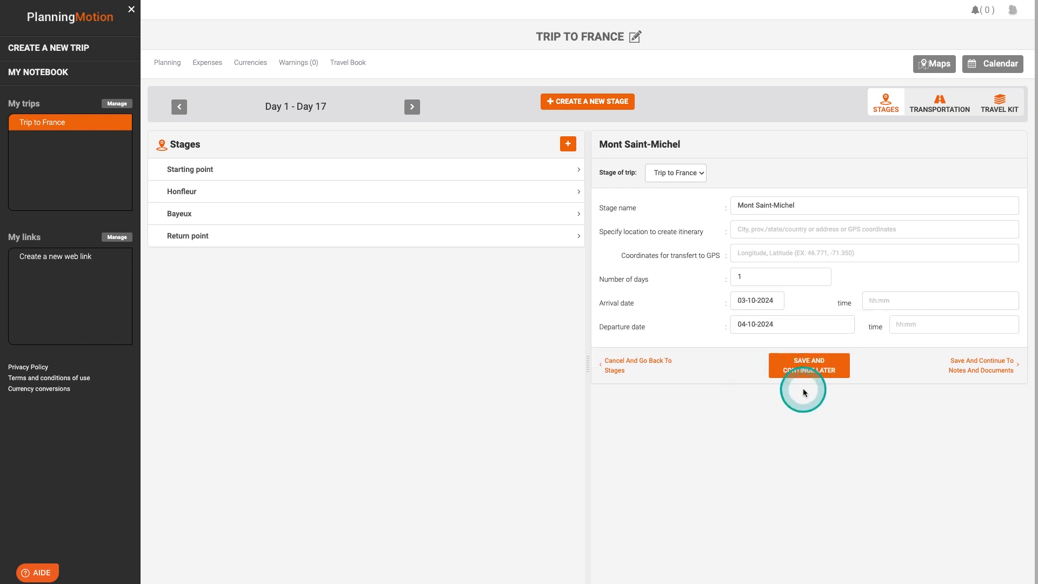
pyautogui.click(809, 385)
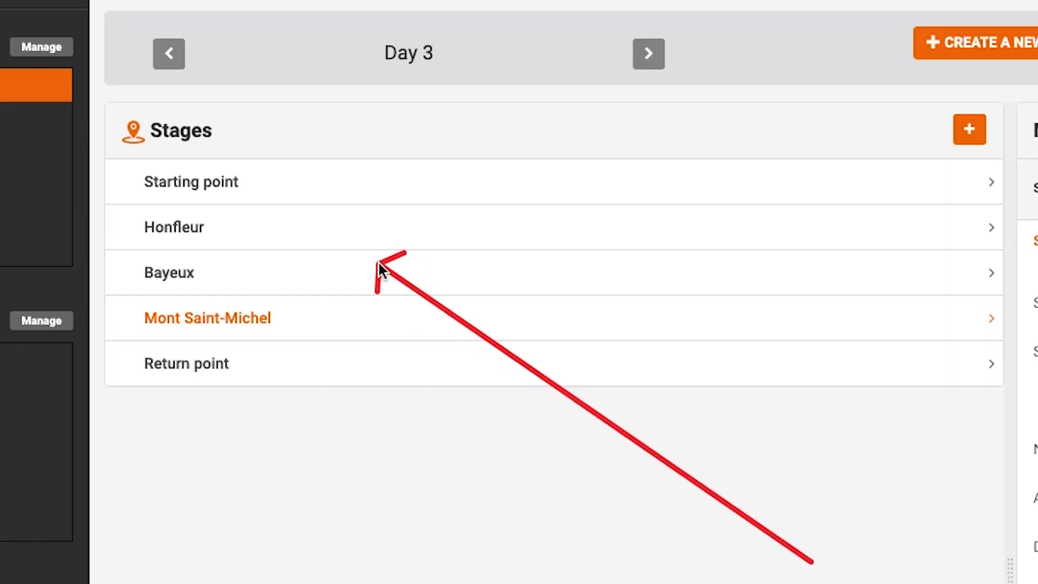
pyautogui.click(283, 213)
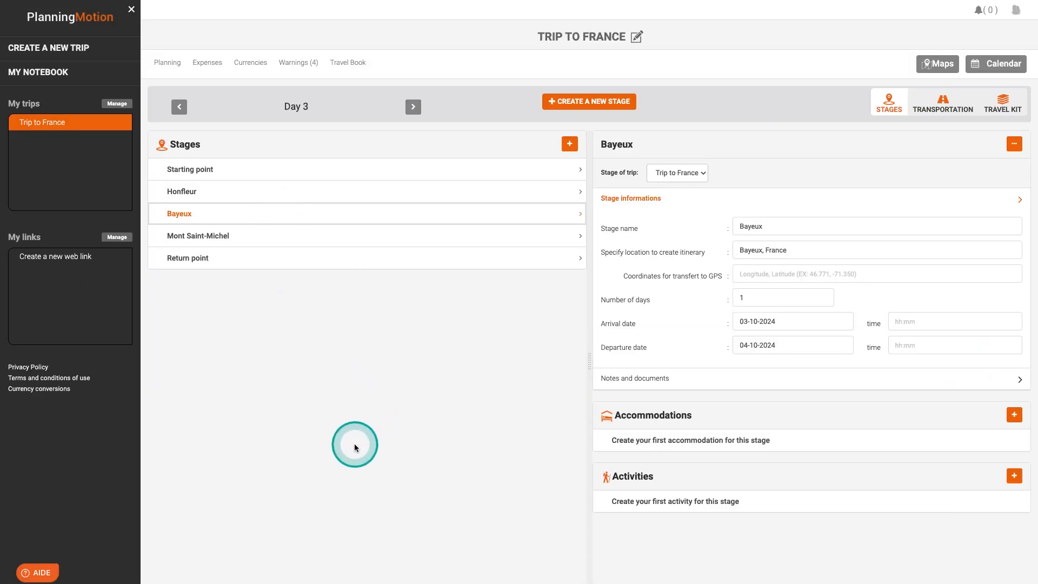
pyautogui.click(1013, 415)
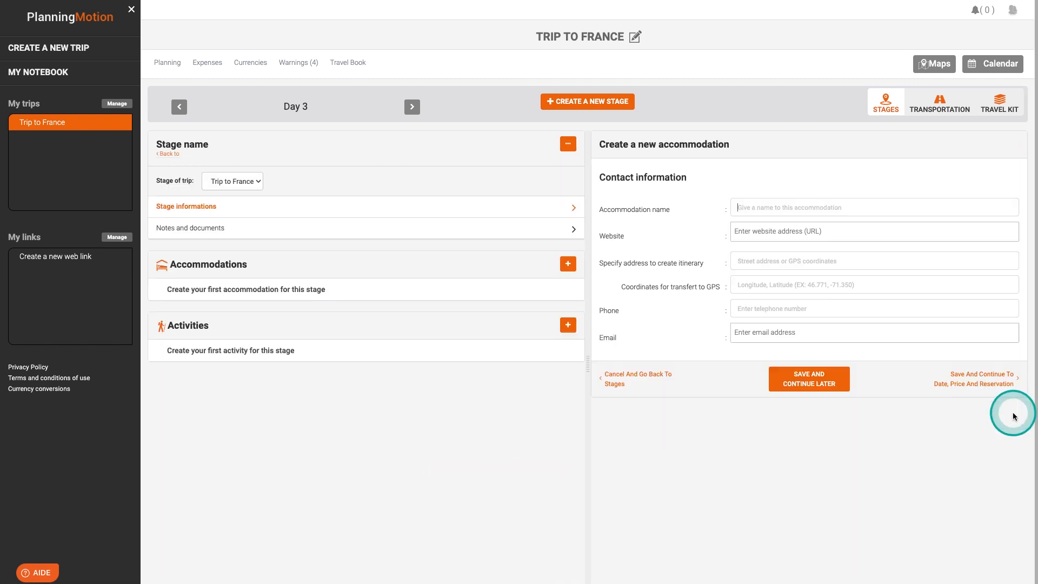
pyautogui.write('Hôt')
pyautogui.write('el')
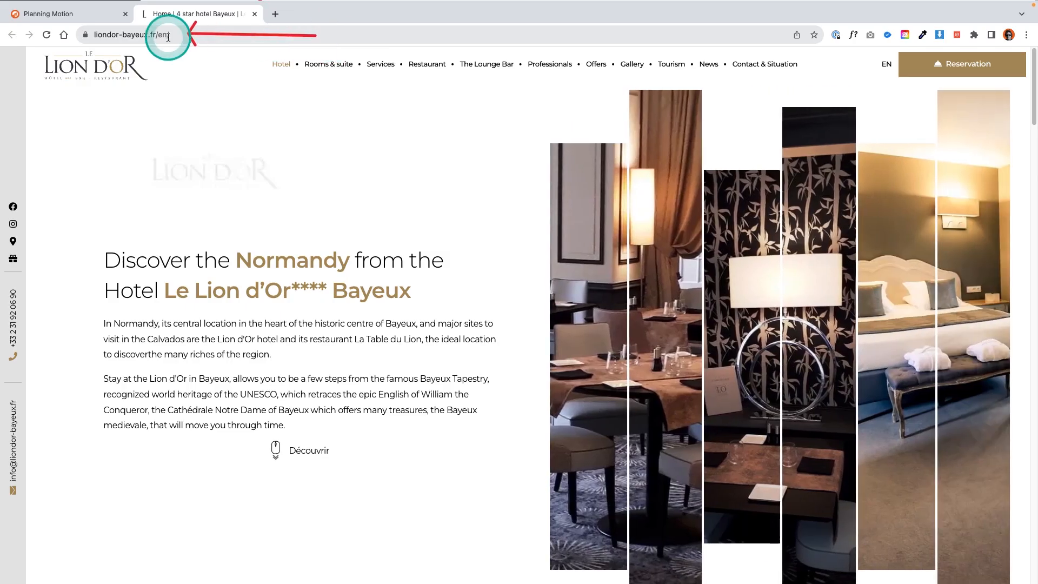
pyautogui.click(168, 37)
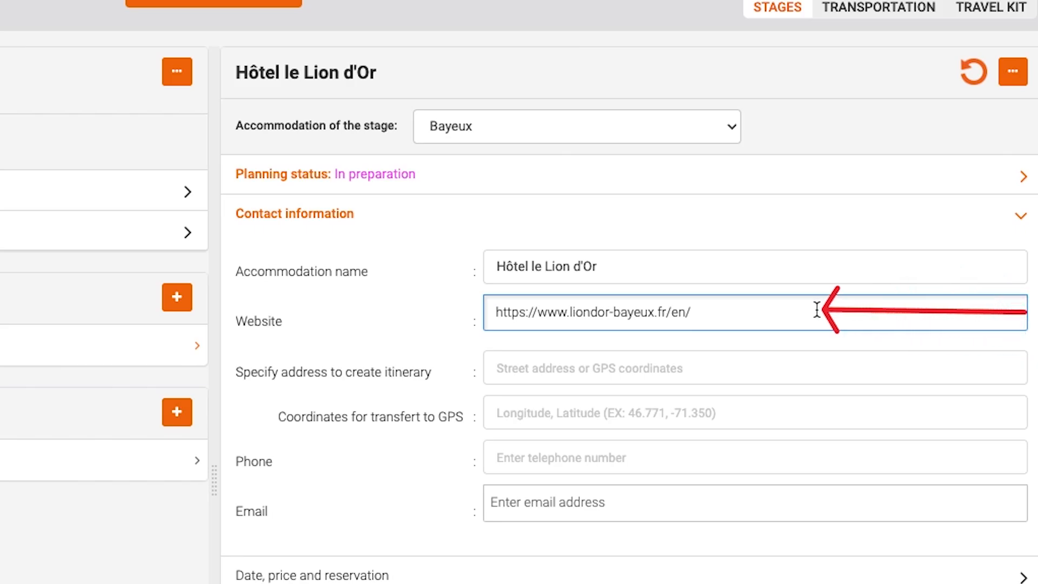
pyautogui.click(839, 230)
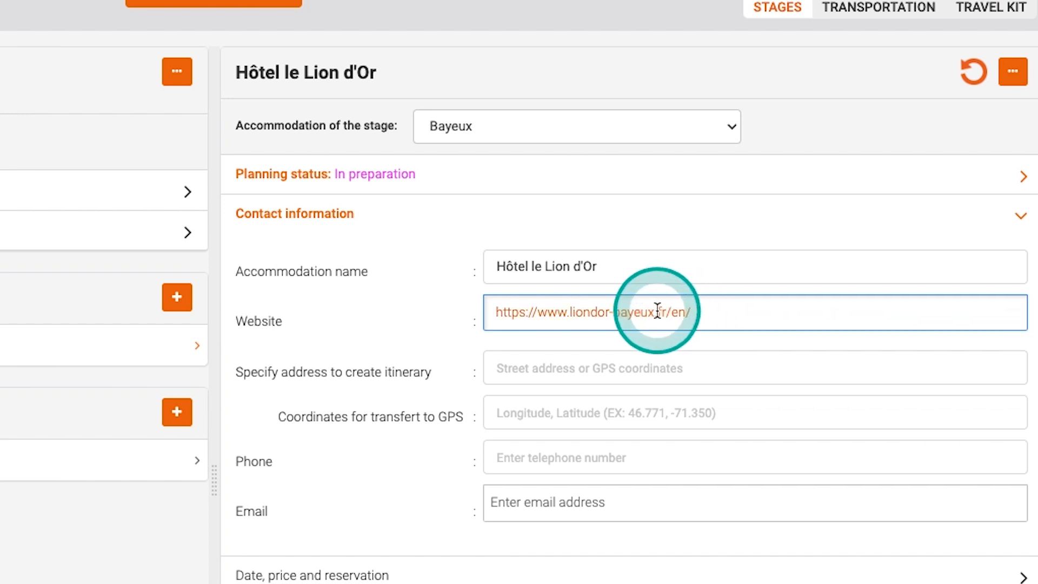
# - Open the hotel's website from its link and copy the hotel's street address into the accommodation's itinerary address
pyautogui.click(610, 313)
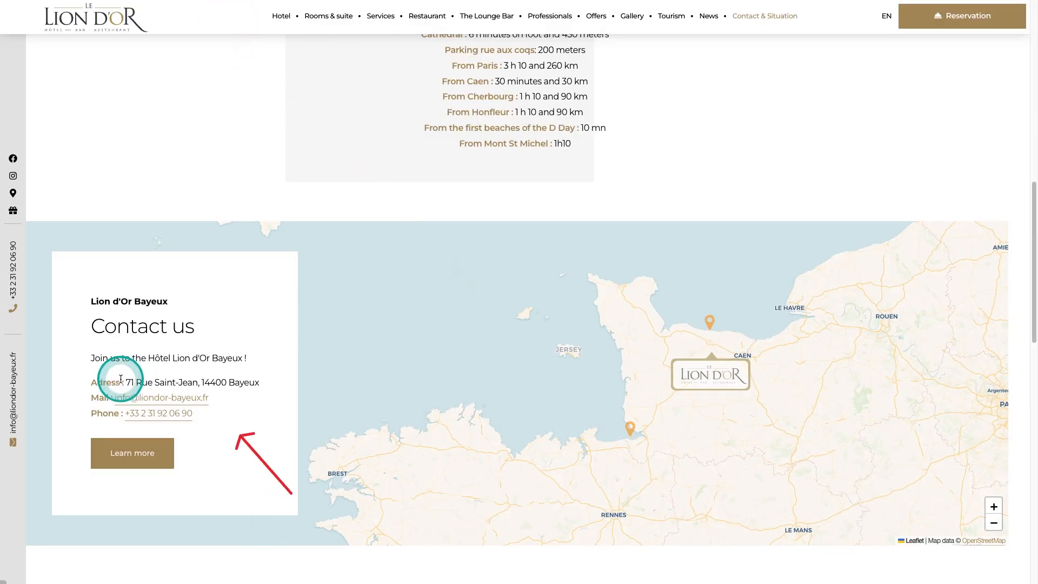
pyautogui.moveTo(124, 383); pyautogui.dragTo(252, 386)
pyautogui.hotkey('ctrl', 'c')
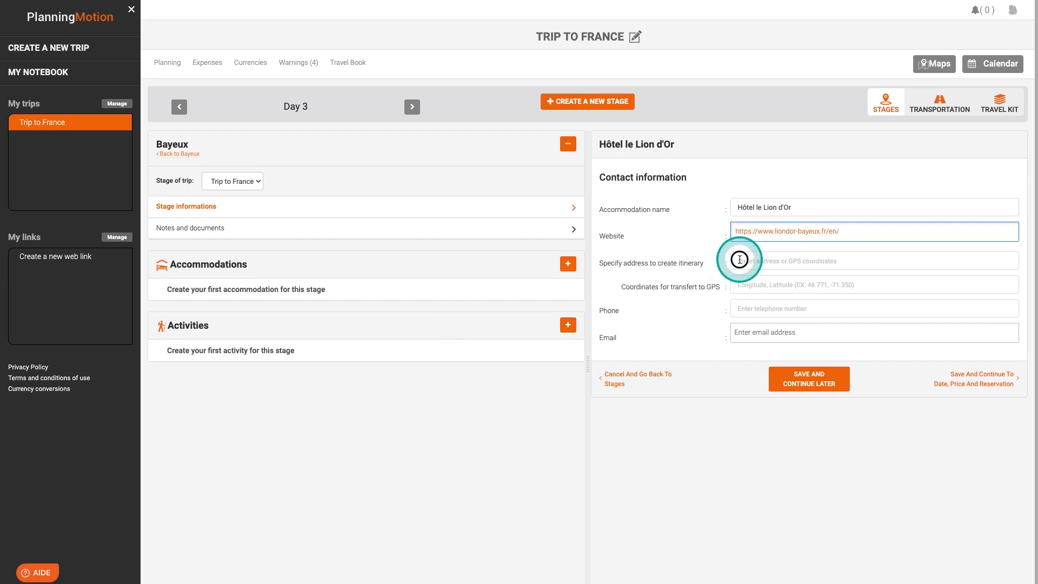
pyautogui.click(739, 260)
pyautogui.hotkey('ctrl', 'v')
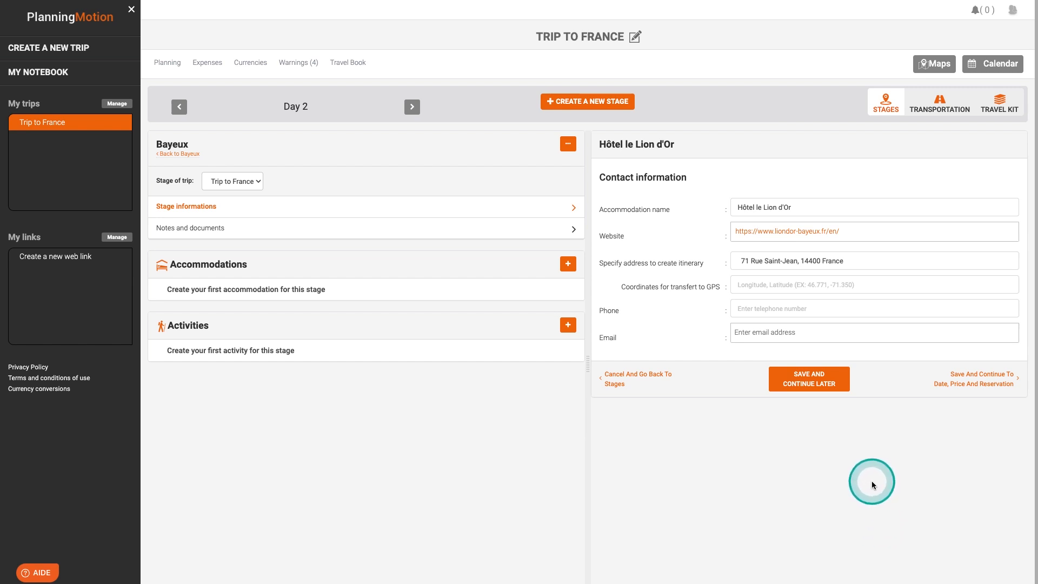
# - Save the Hôtel le Lion d'Or accommodation and open the trip's Google Maps itinerary address selection
pyautogui.click(784, 380)
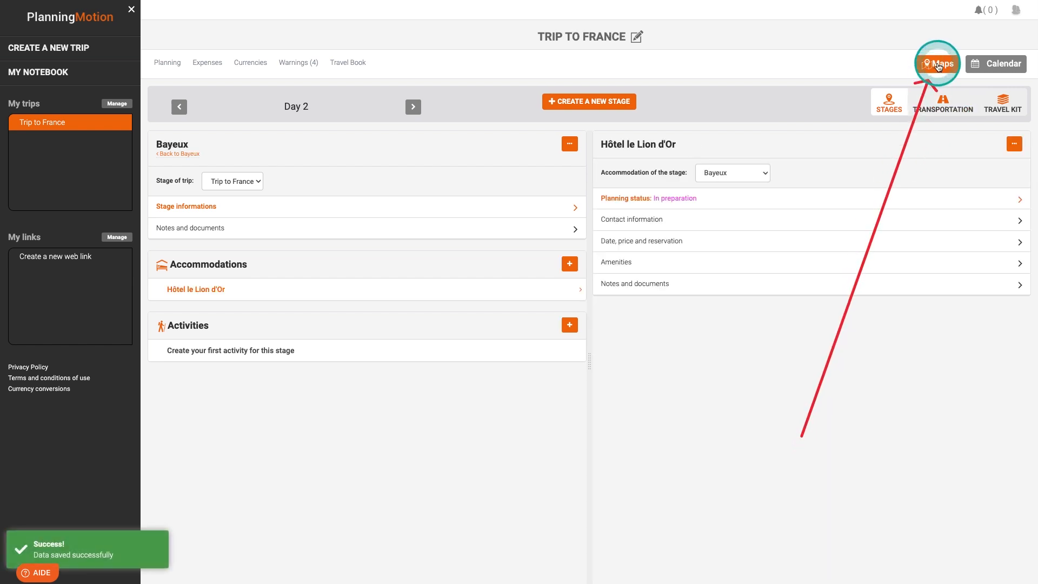
pyautogui.click(938, 65)
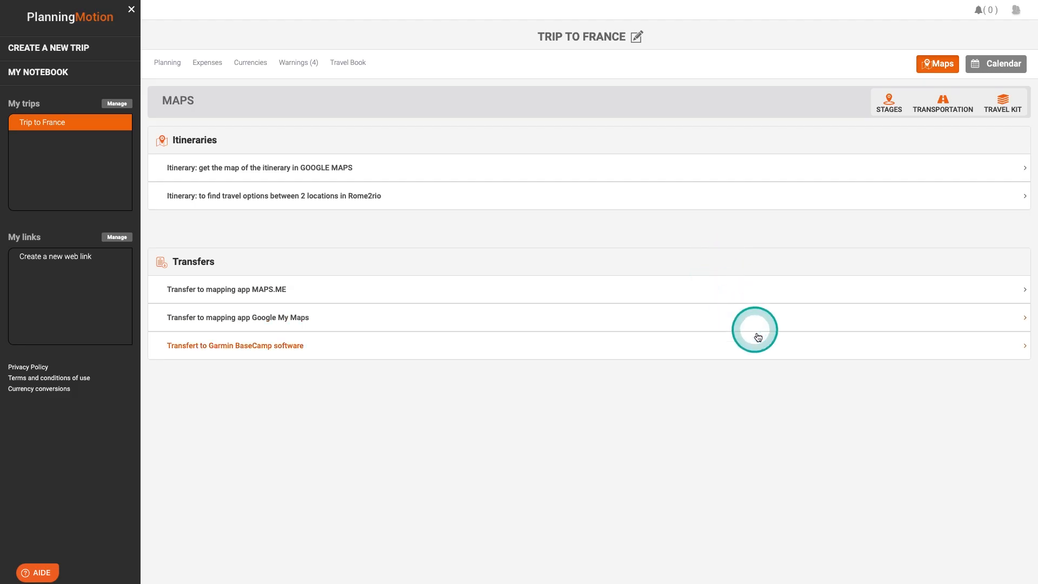
pyautogui.moveTo(757, 334)
pyautogui.mouseDown()
pyautogui.moveTo(642, 203)
pyautogui.moveTo(484, 166)
pyautogui.moveTo(484, 186)
pyautogui.mouseUp()
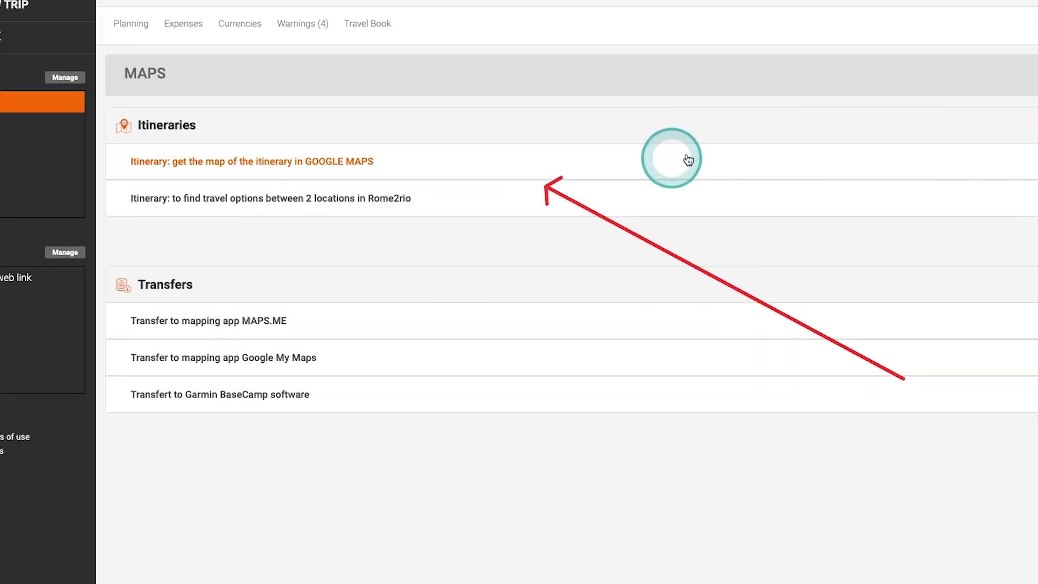
pyautogui.moveTo(587, 162); pyautogui.dragTo(518, 157)
pyautogui.click(349, 160)
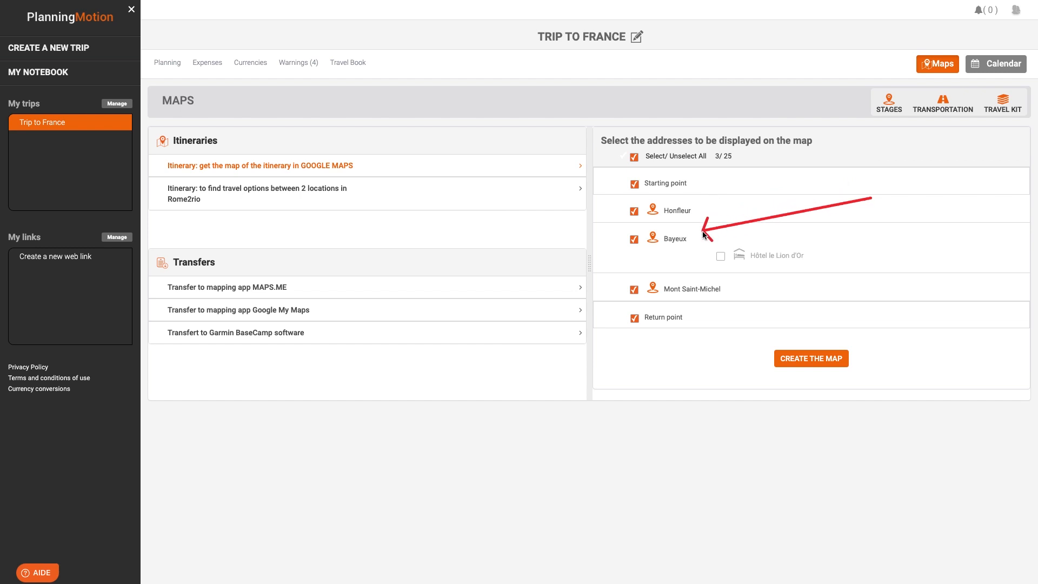
# - Create the itinerary map with the hotel's address left unselected and review the generated route in Google Maps
pyautogui.moveTo(704, 234); pyautogui.dragTo(697, 312)
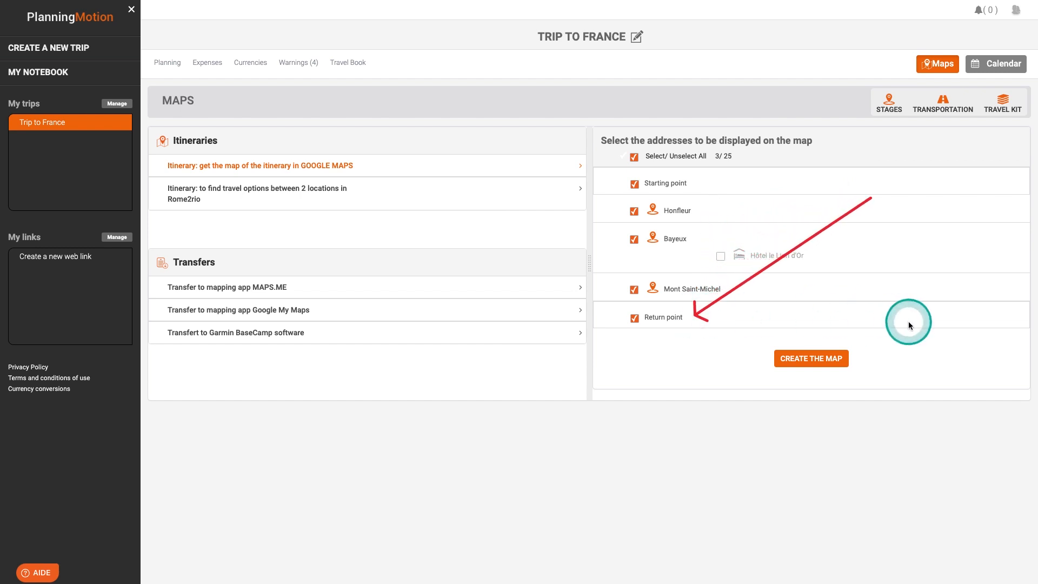
pyautogui.moveTo(915, 316); pyautogui.dragTo(785, 267)
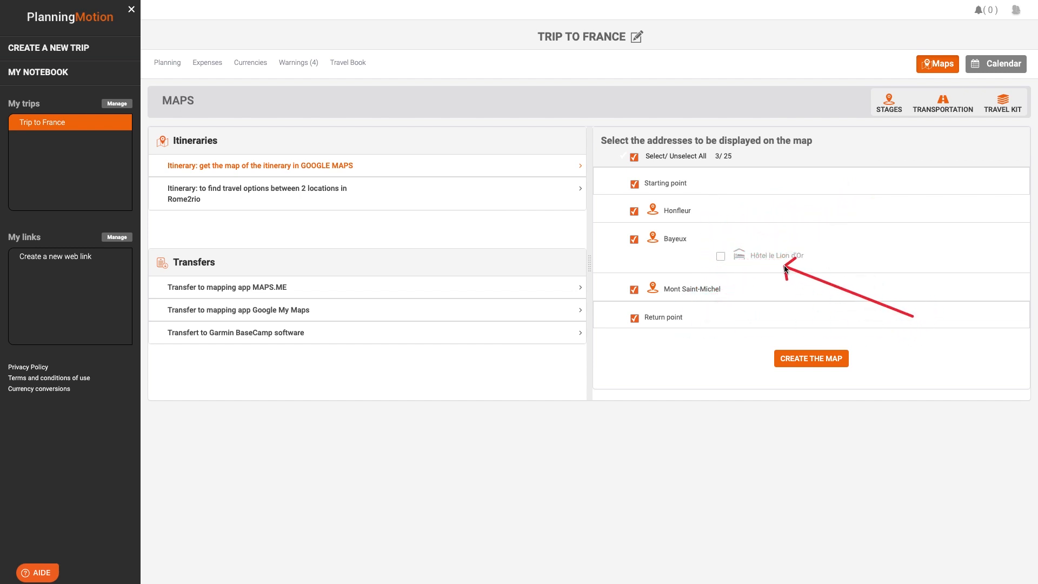
pyautogui.click(722, 257)
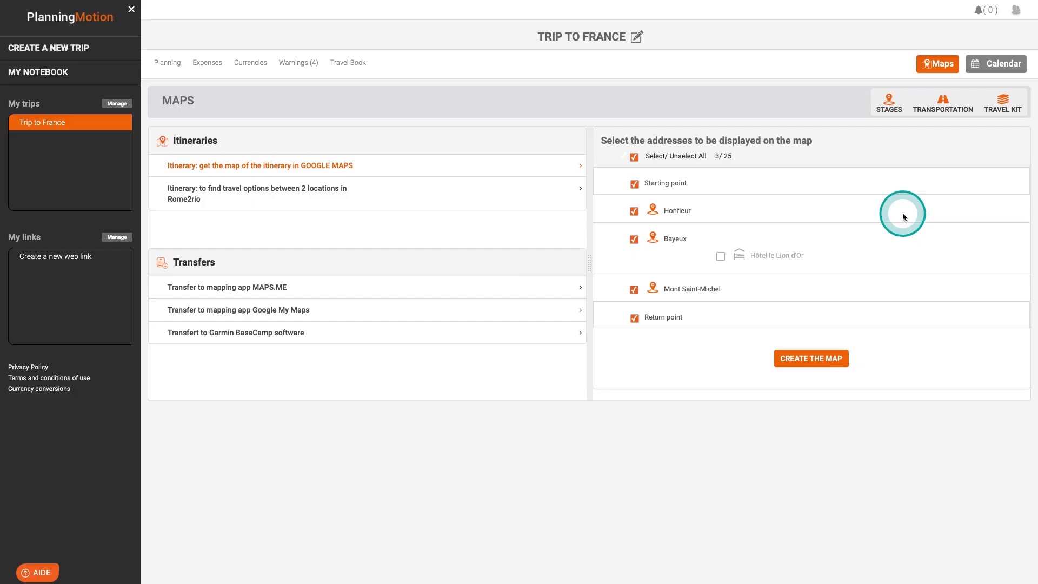
pyautogui.moveTo(901, 213); pyautogui.dragTo(829, 323)
pyautogui.click(809, 358)
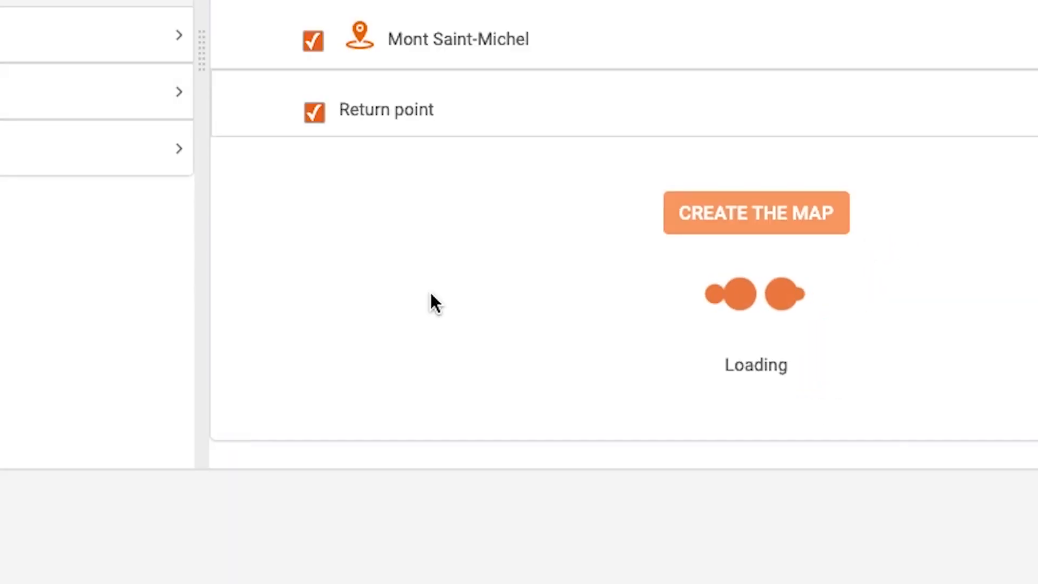
pyautogui.moveTo(340, 272); pyautogui.dragTo(567, 403)
pyautogui.click(722, 464)
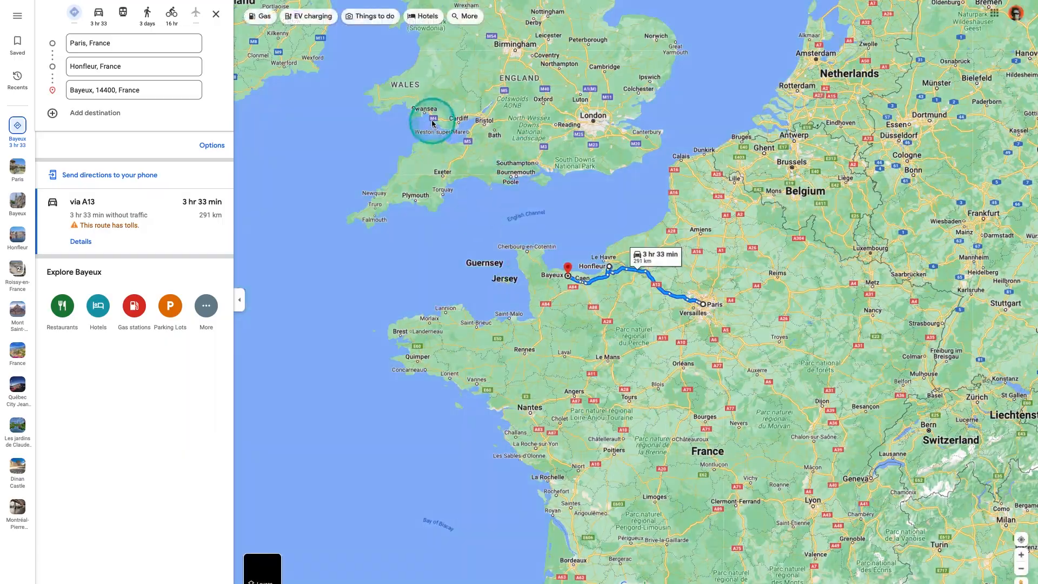
pyautogui.moveTo(432, 124)
pyautogui.mouseDown()
pyautogui.moveTo(212, 39)
pyautogui.moveTo(211, 76)
pyautogui.mouseUp()
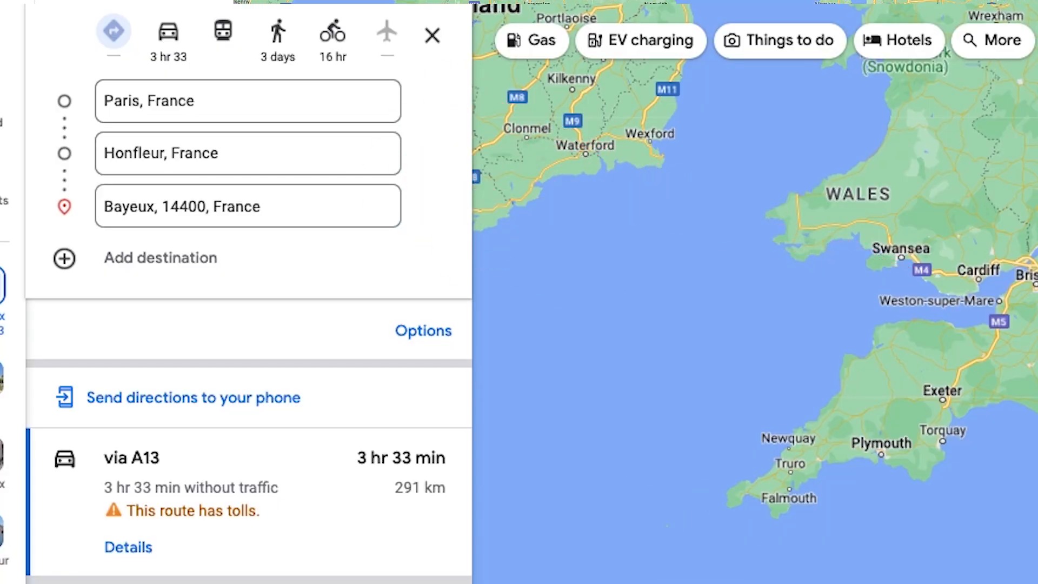
pyautogui.scroll(5, 660, 346)
pyautogui.moveTo(628, 306); pyautogui.dragTo(454, 219)
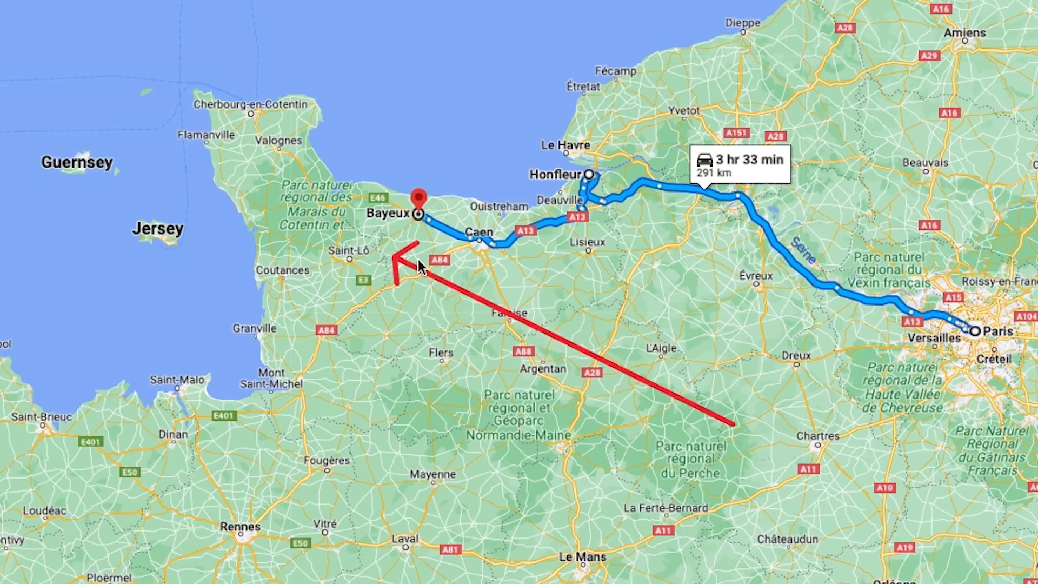
pyautogui.moveTo(419, 266)
pyautogui.mouseDown()
pyautogui.moveTo(610, 291)
pyautogui.moveTo(946, 388)
pyautogui.mouseUp()
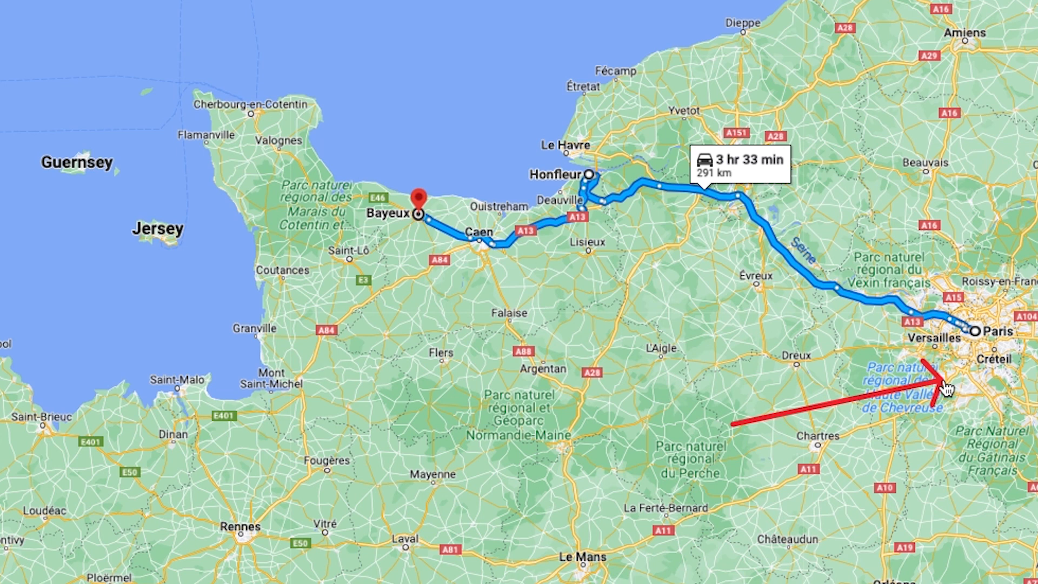
pyautogui.moveTo(945, 388)
pyautogui.mouseDown()
pyautogui.moveTo(795, 341)
pyautogui.moveTo(340, 368)
pyautogui.moveTo(281, 410)
pyautogui.moveTo(280, 401)
pyautogui.mouseUp()
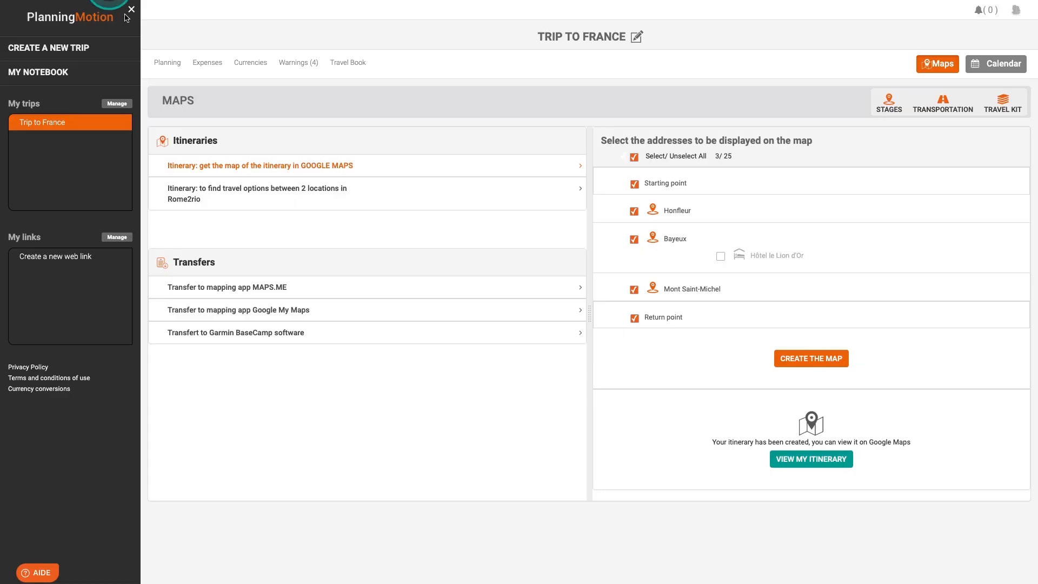
# - Set the Mont Saint-Michel stage's itinerary location to "Mont Saint-Michel, France" and save the stage
pyautogui.click(888, 105)
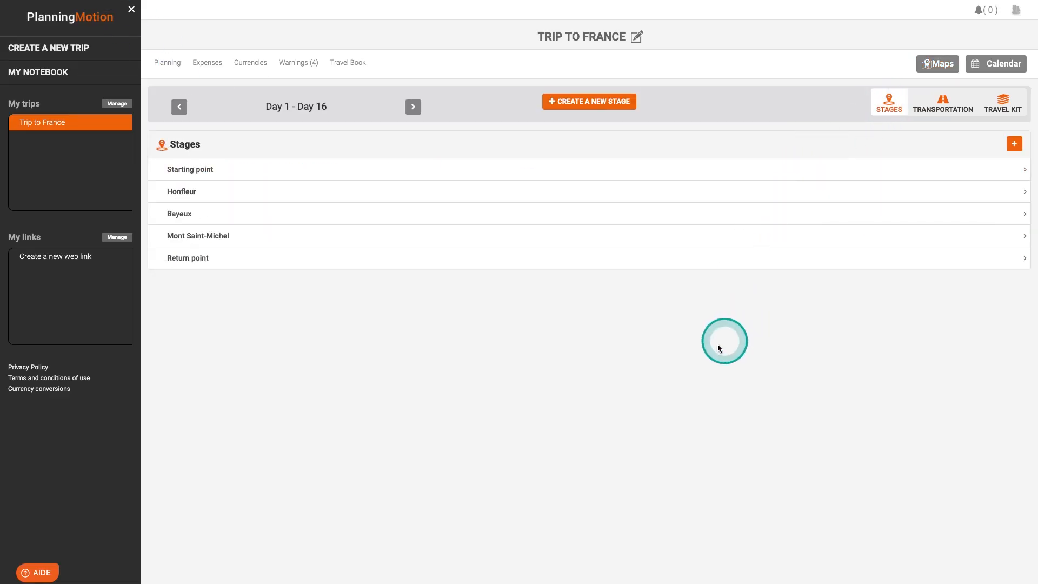
pyautogui.click(412, 234)
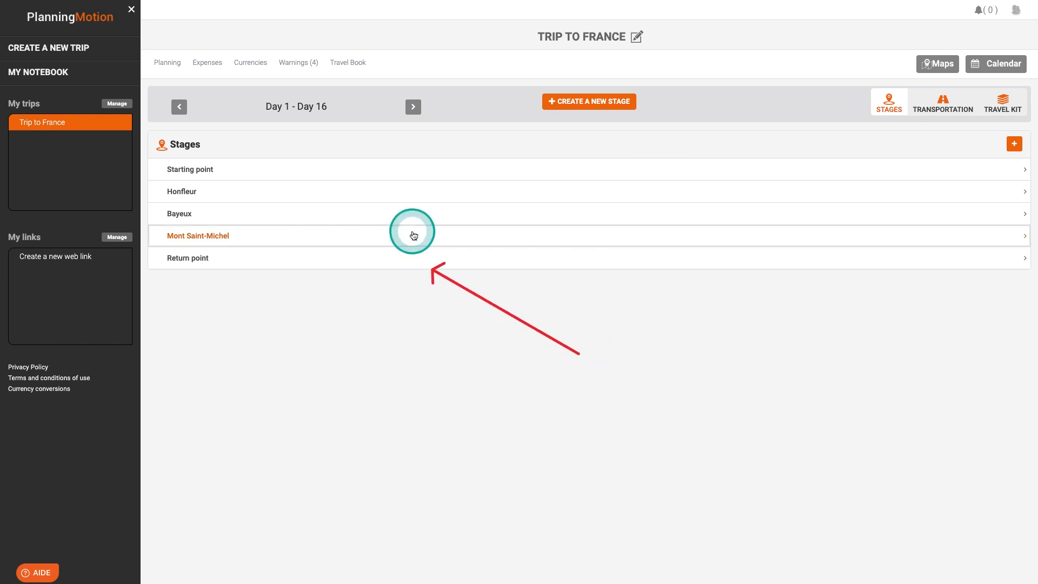
pyautogui.click(803, 208)
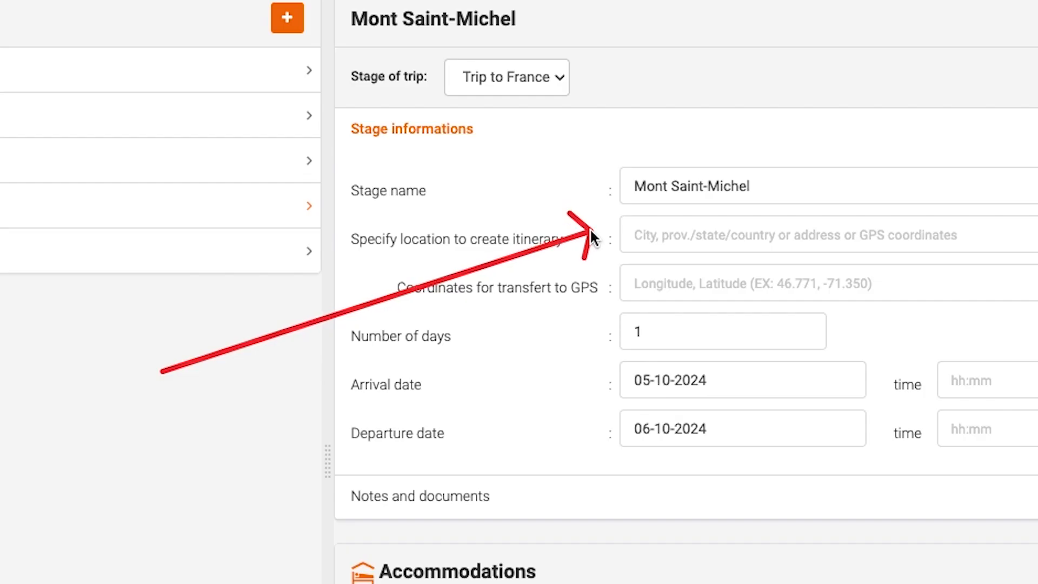
pyautogui.moveTo(799, 186); pyautogui.dragTo(609, 186)
pyautogui.hotkey('ctrl', 'c')
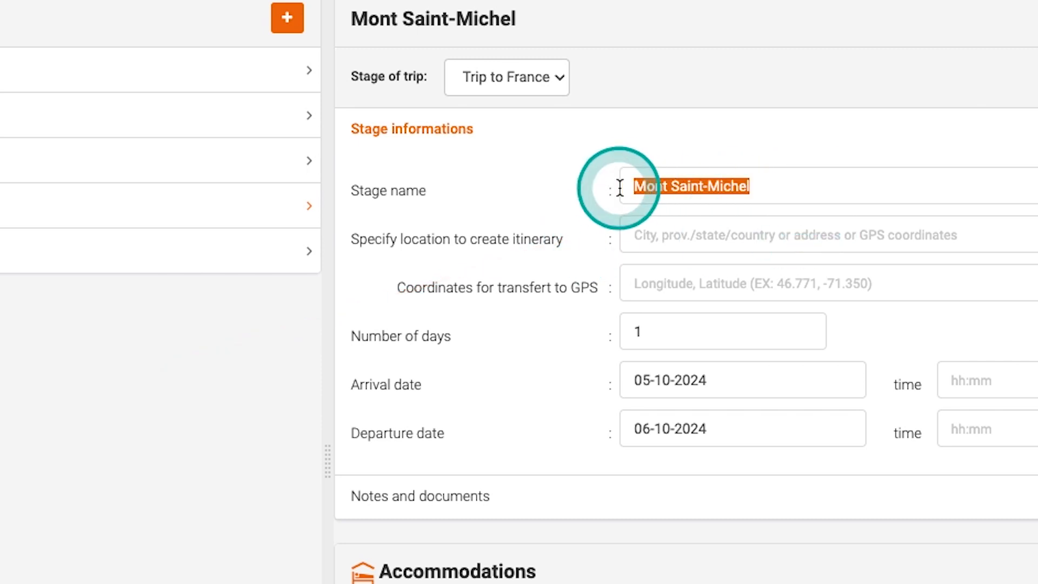
pyautogui.click(646, 237)
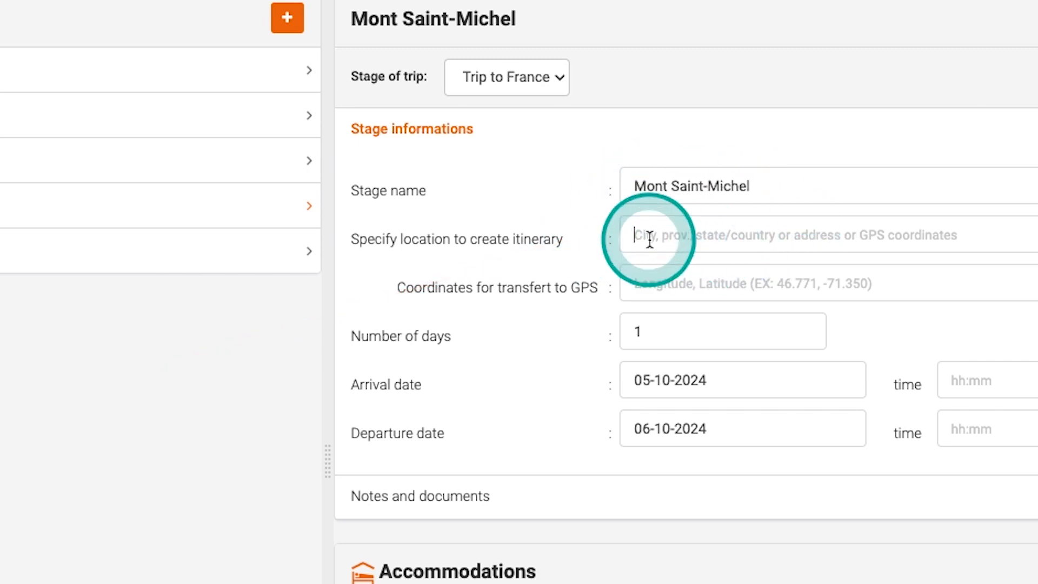
pyautogui.hotkey('ctrl', 'v')
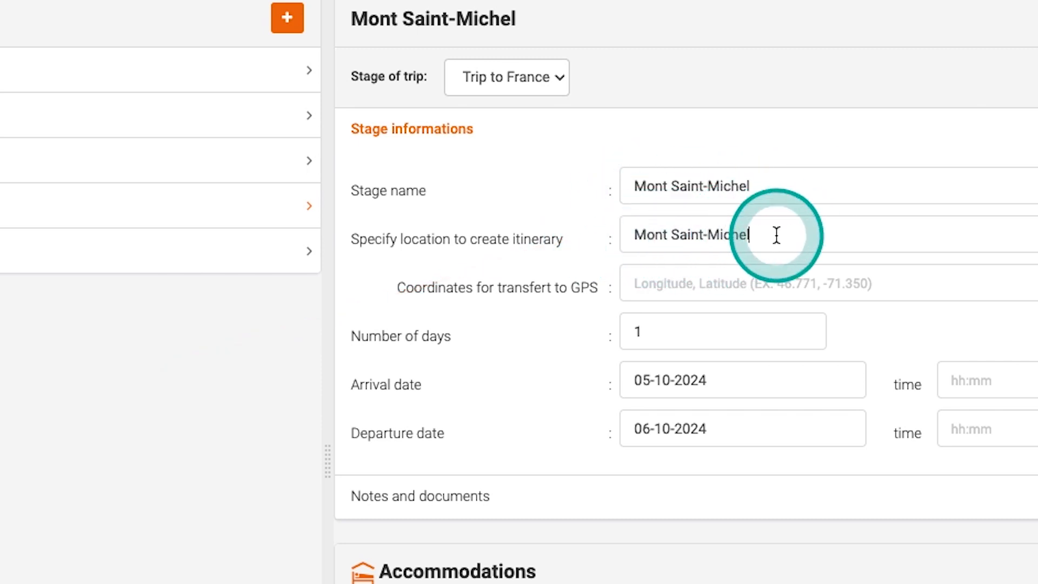
pyautogui.write(', Fra')
pyautogui.write('nc')
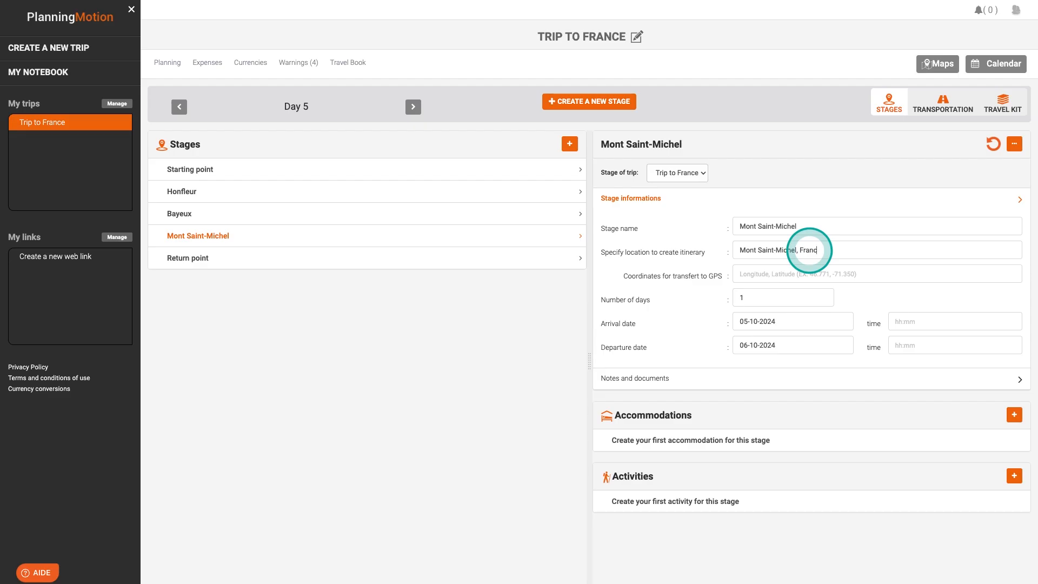
pyautogui.write('e')
pyautogui.click(1014, 144)
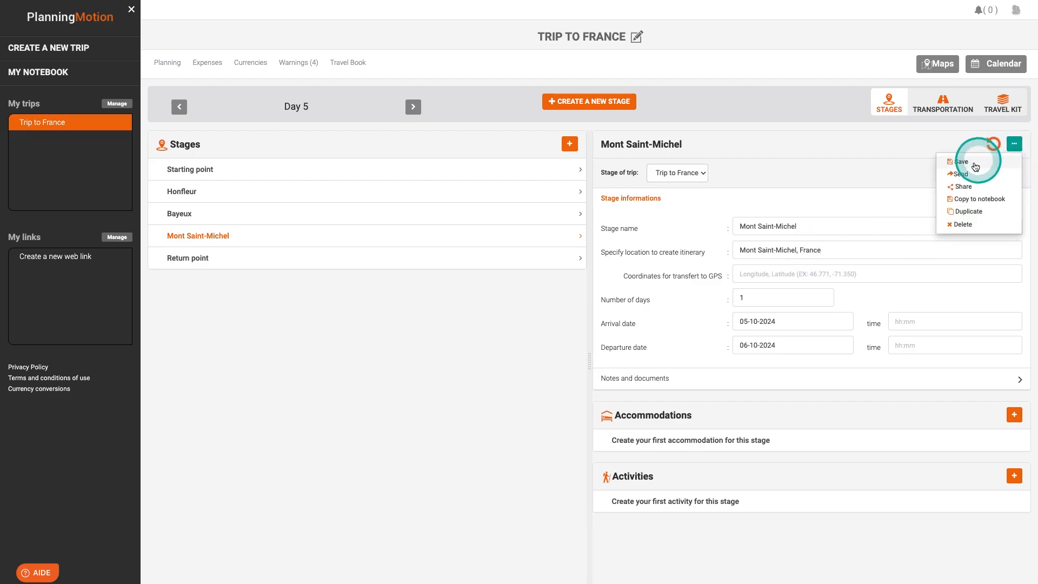
pyautogui.click(970, 161)
# - Create the Google Maps itinerary again with Mont Saint-Michel included and view the route
pyautogui.click(928, 69)
pyautogui.click(347, 167)
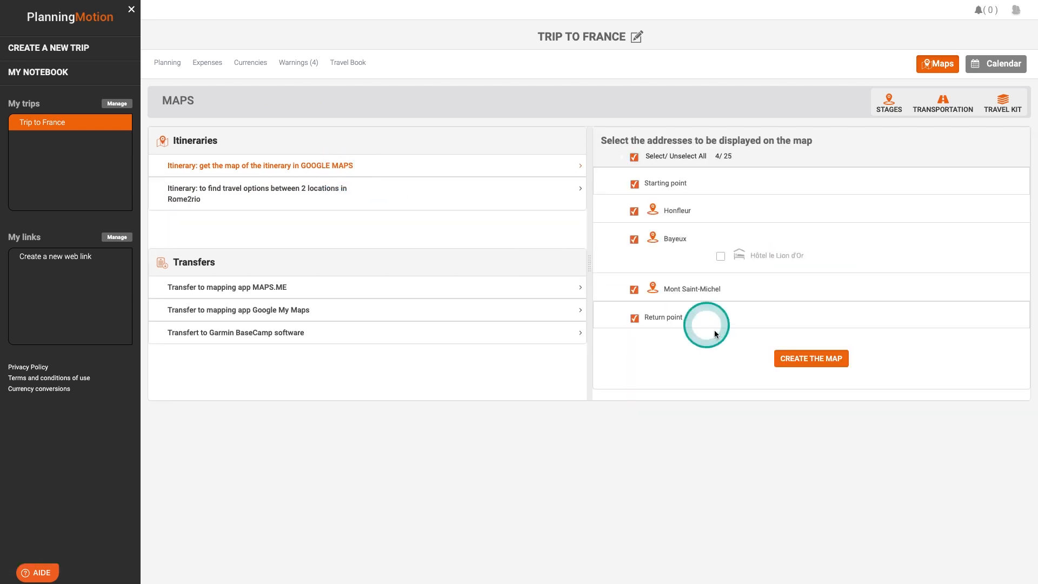
pyautogui.click(810, 358)
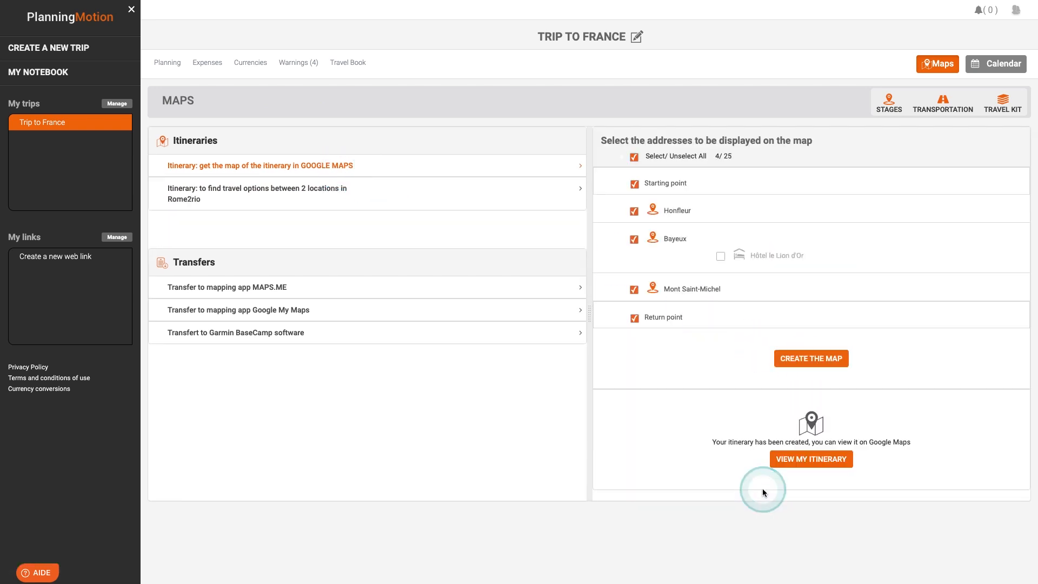
pyautogui.click(802, 459)
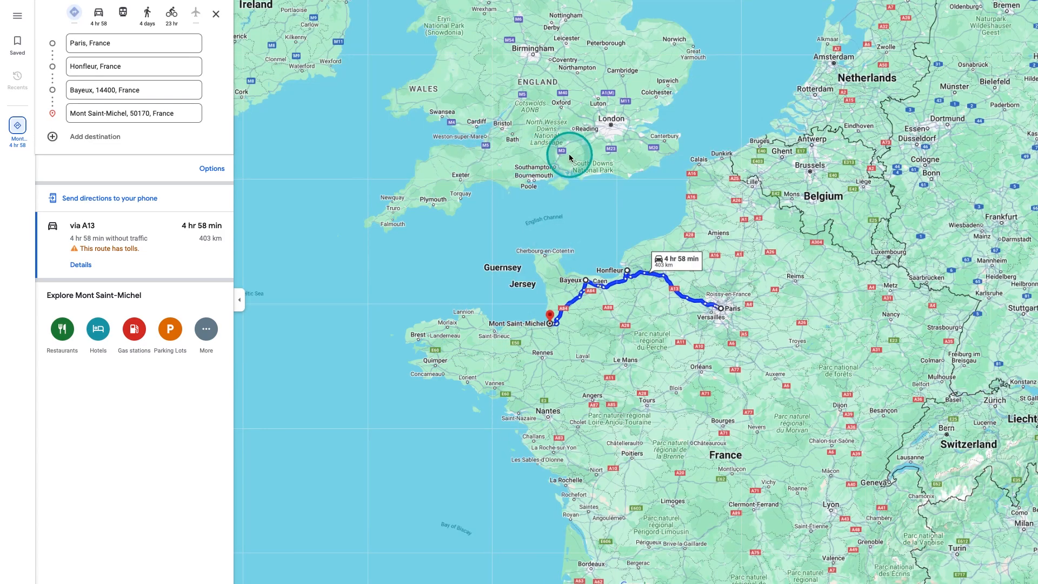
pyautogui.moveTo(570, 155)
pyautogui.mouseDown()
pyautogui.moveTo(311, 110)
pyautogui.moveTo(217, 110)
pyautogui.moveTo(444, 287)
pyautogui.moveTo(542, 314)
pyautogui.mouseUp()
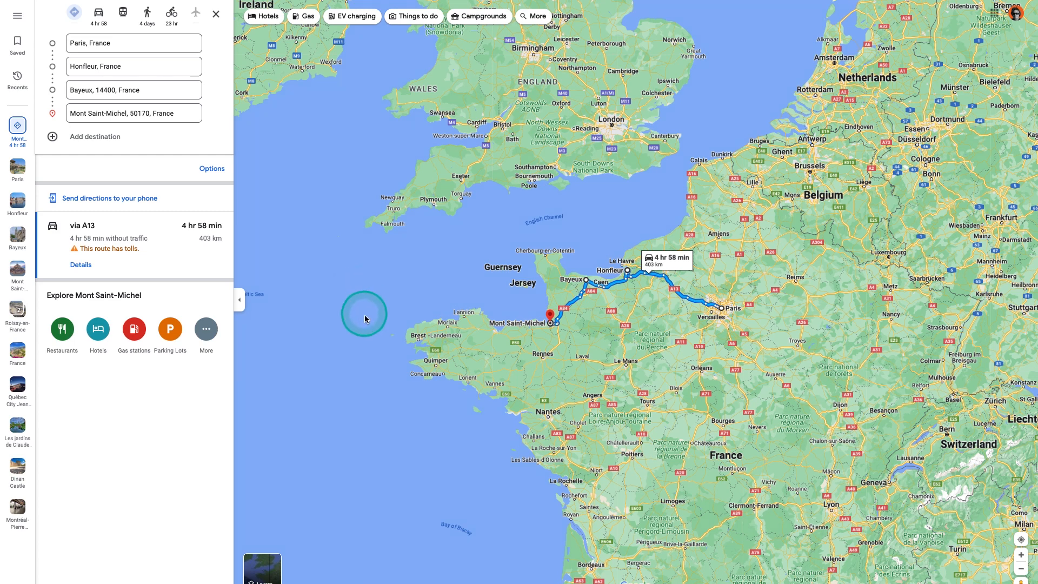
# - Examine the route details for each leg's travel time and distance, and return to the route overview
pyautogui.moveTo(347, 332); pyautogui.dragTo(89, 266)
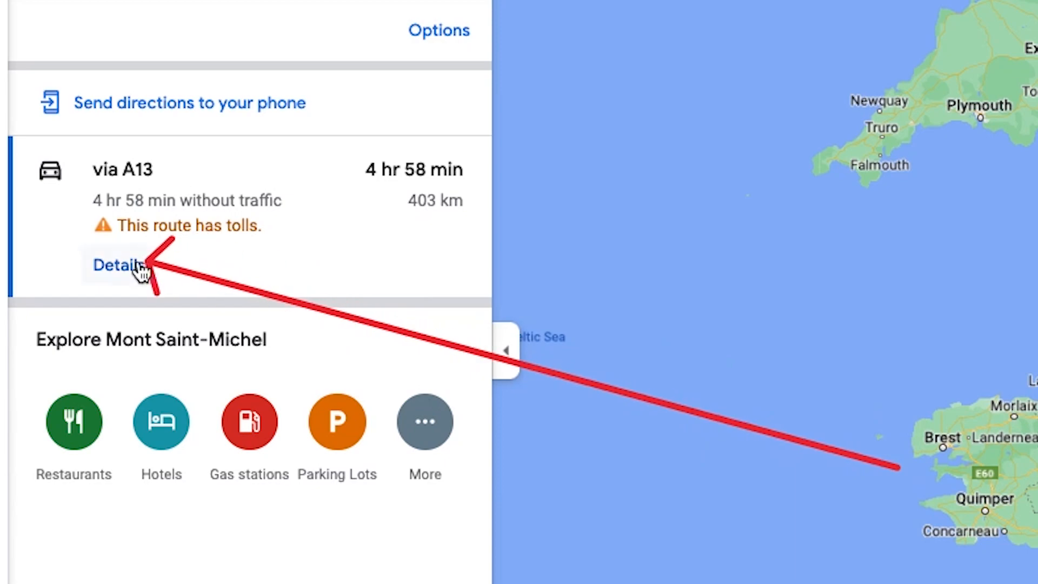
pyautogui.click(87, 264)
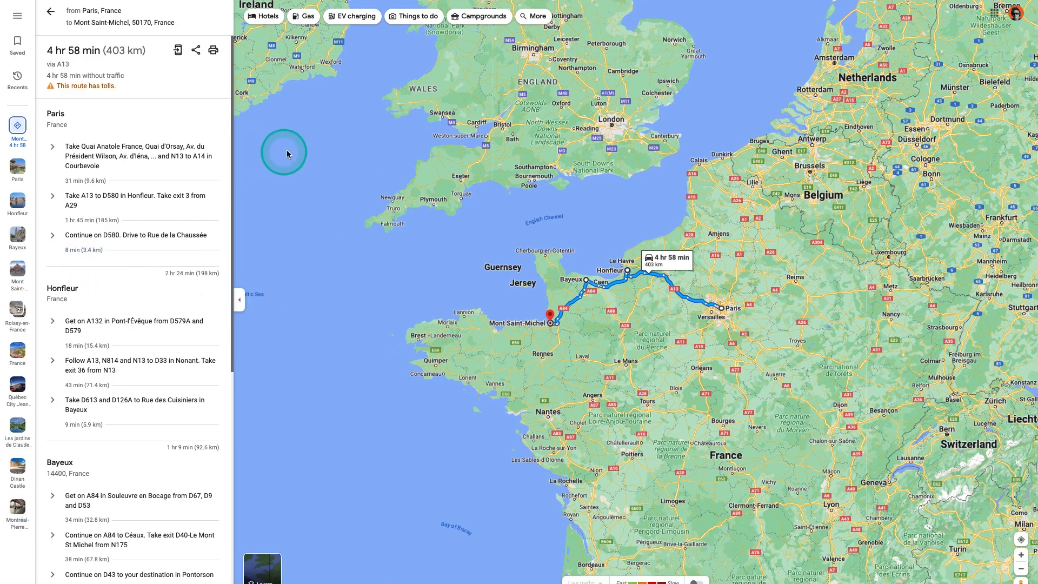
pyautogui.moveTo(214, 256); pyautogui.dragTo(252, 409)
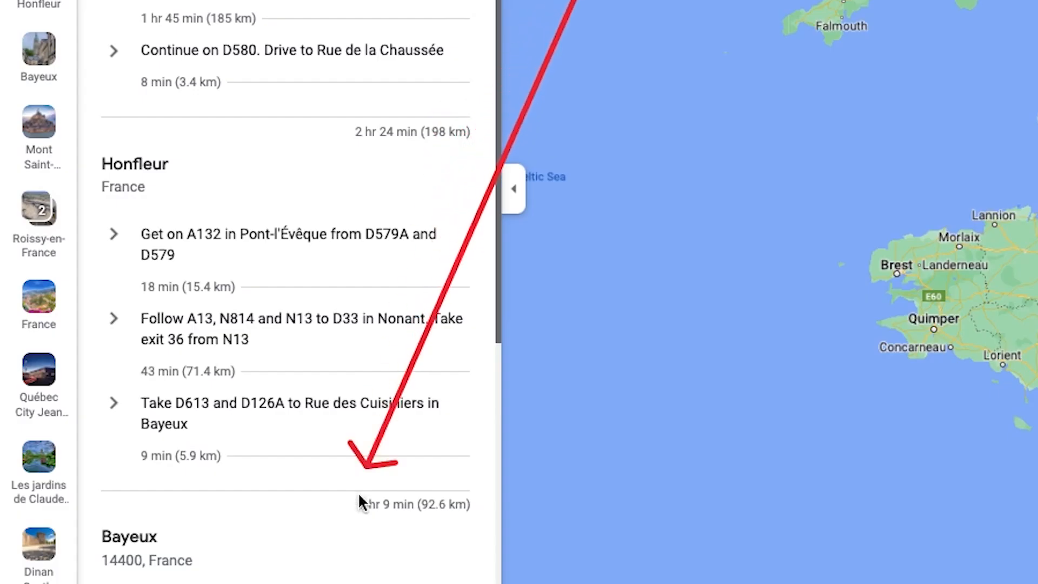
pyautogui.moveTo(706, 354)
pyautogui.mouseDown()
pyautogui.moveTo(394, 166)
pyautogui.moveTo(284, 124)
pyautogui.mouseUp()
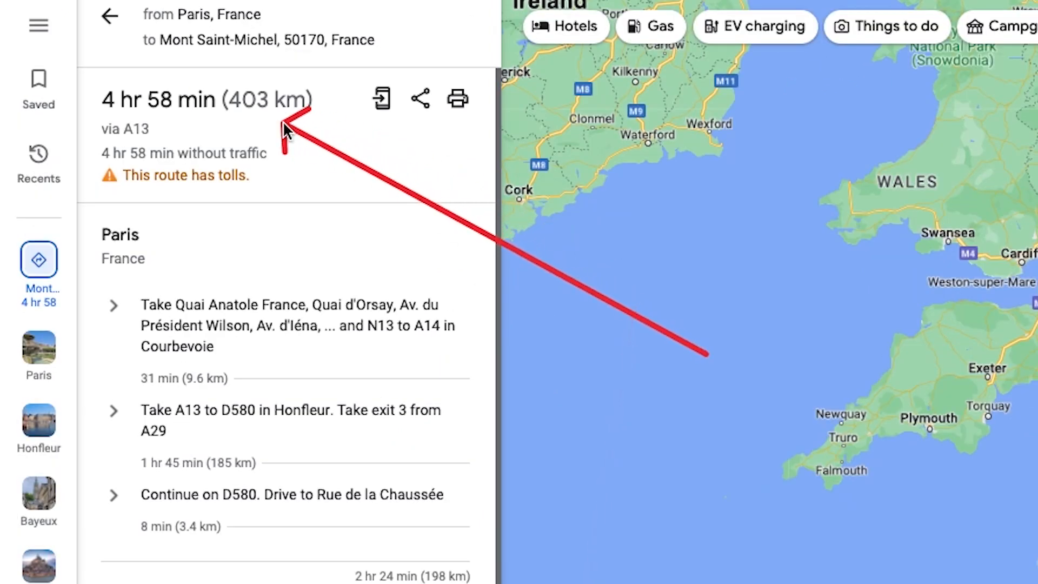
pyautogui.click(110, 22)
# - Open the route options, switch the distance units to miles and set them back to km
pyautogui.click(762, 562)
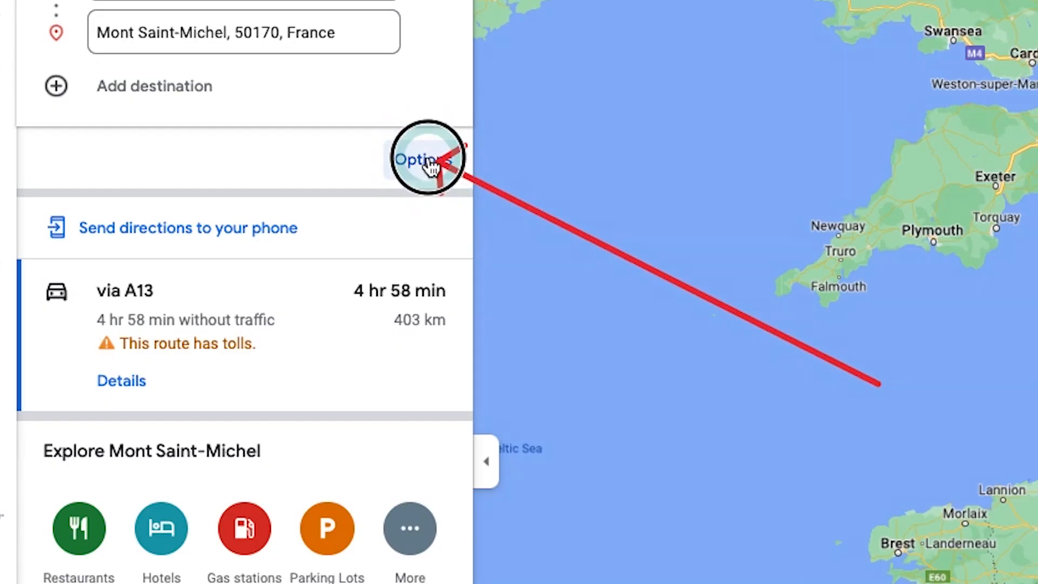
pyautogui.click(431, 167)
pyautogui.click(269, 286)
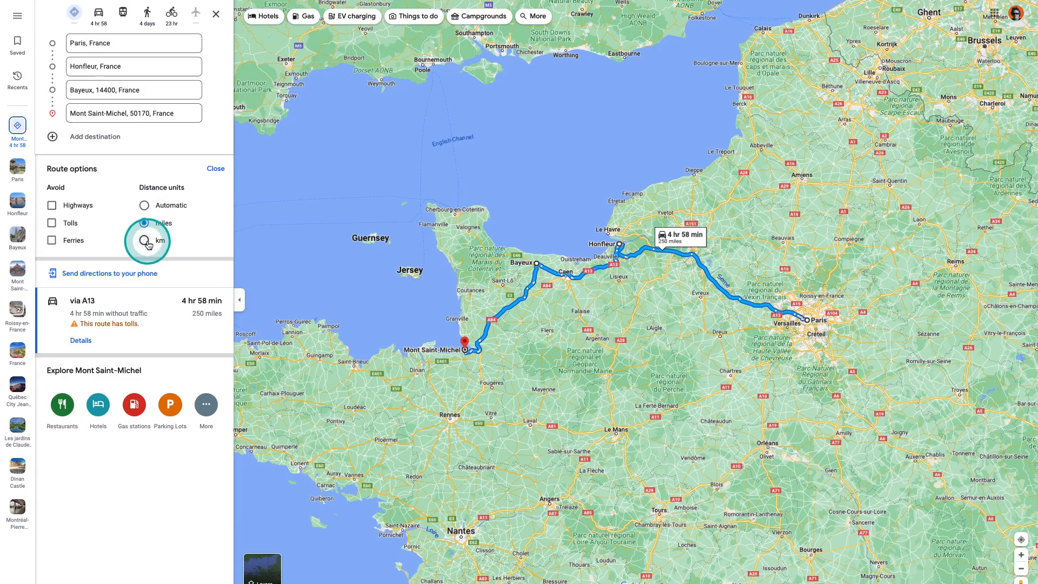
pyautogui.click(147, 244)
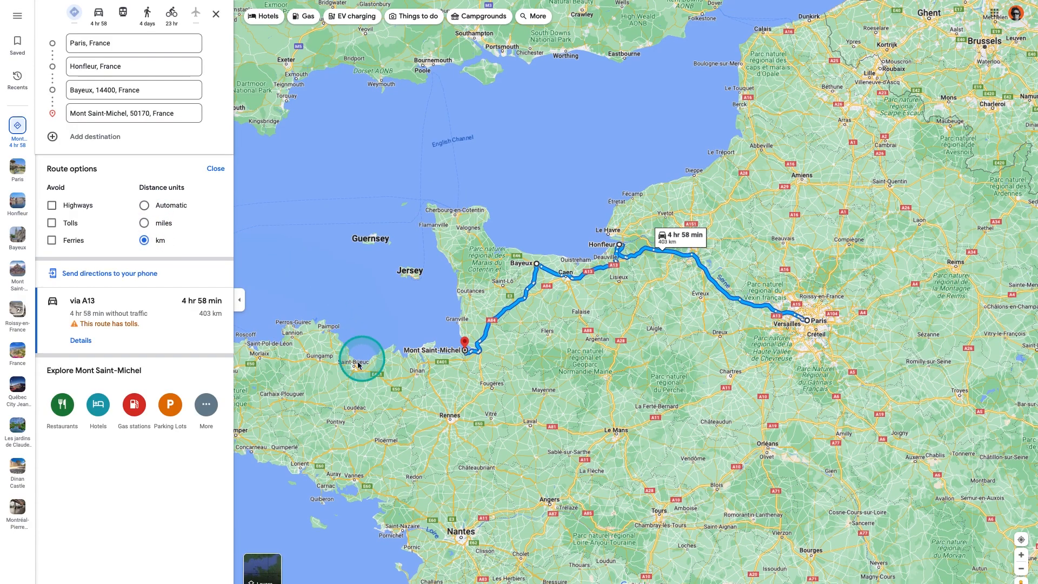
# - Open the route details and copy the travel time and distance of the Paris to Honfleur leg
pyautogui.click(81, 341)
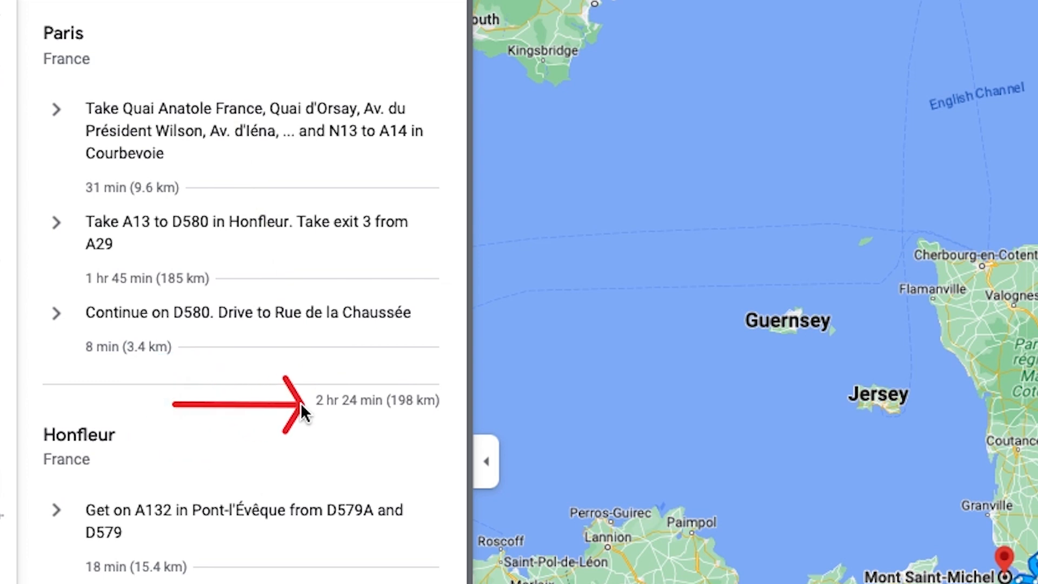
pyautogui.moveTo(312, 400); pyautogui.dragTo(433, 398)
pyautogui.rightClick(357, 397)
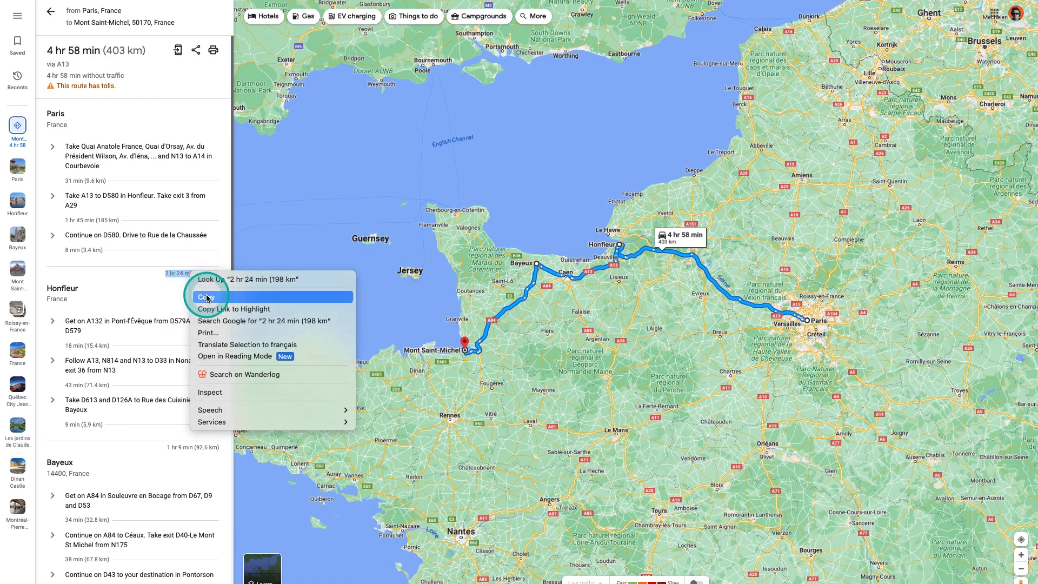
pyautogui.click(207, 296)
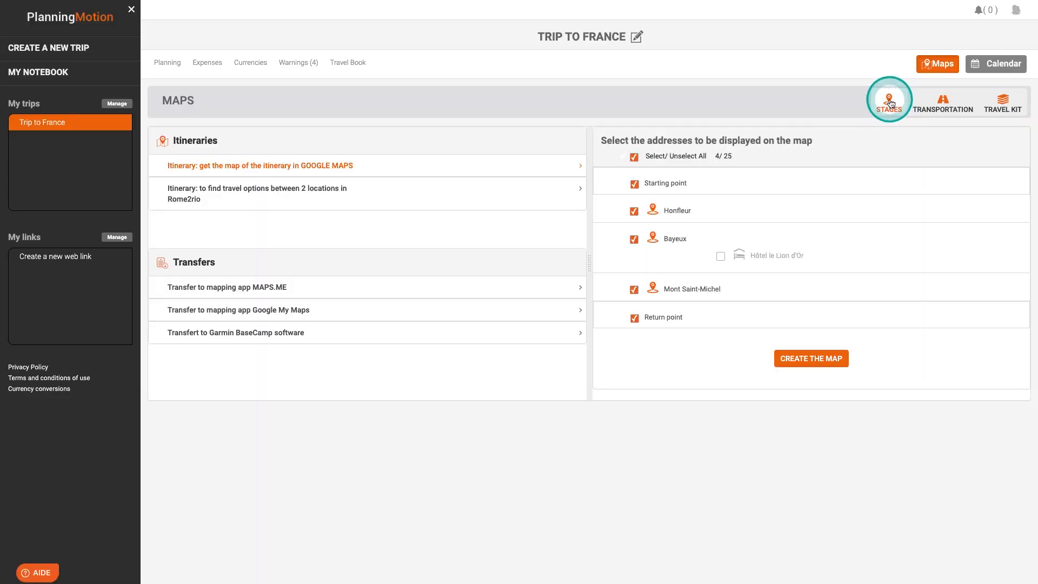
# - Rename the Honfleur stage as "Honfleur 2 hr 24 min (198 km)" using the copied travel time and distance, and save the stage
pyautogui.click(888, 101)
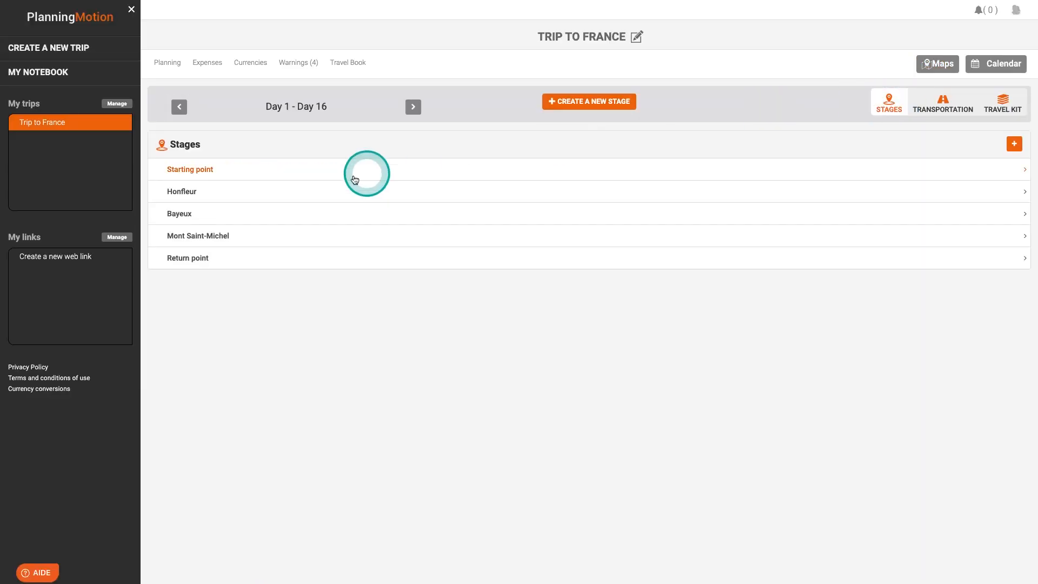
pyautogui.click(309, 200)
pyautogui.click(706, 203)
pyautogui.click(770, 225)
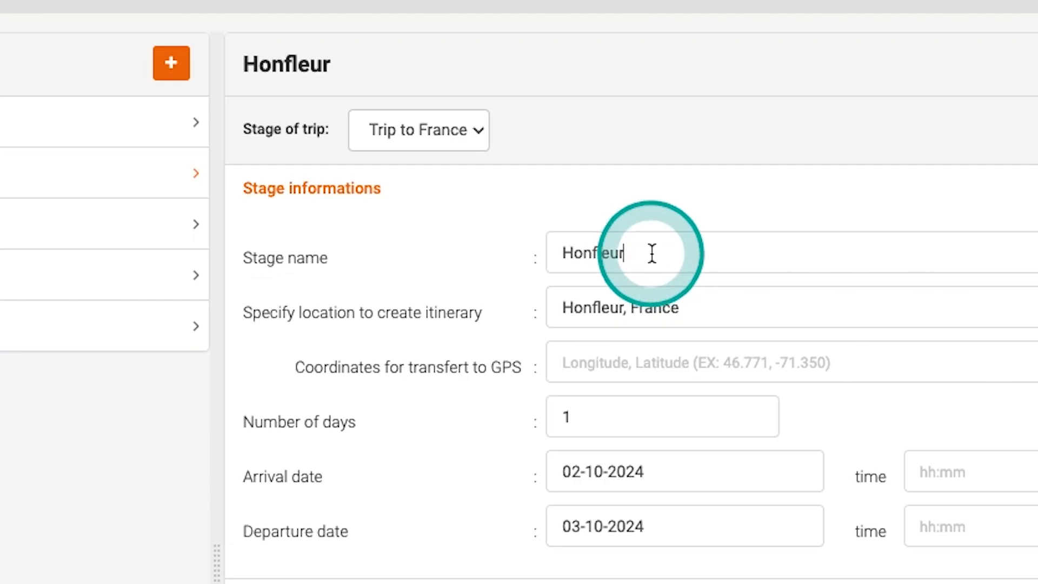
pyautogui.hotkey('ctrl', 'v')
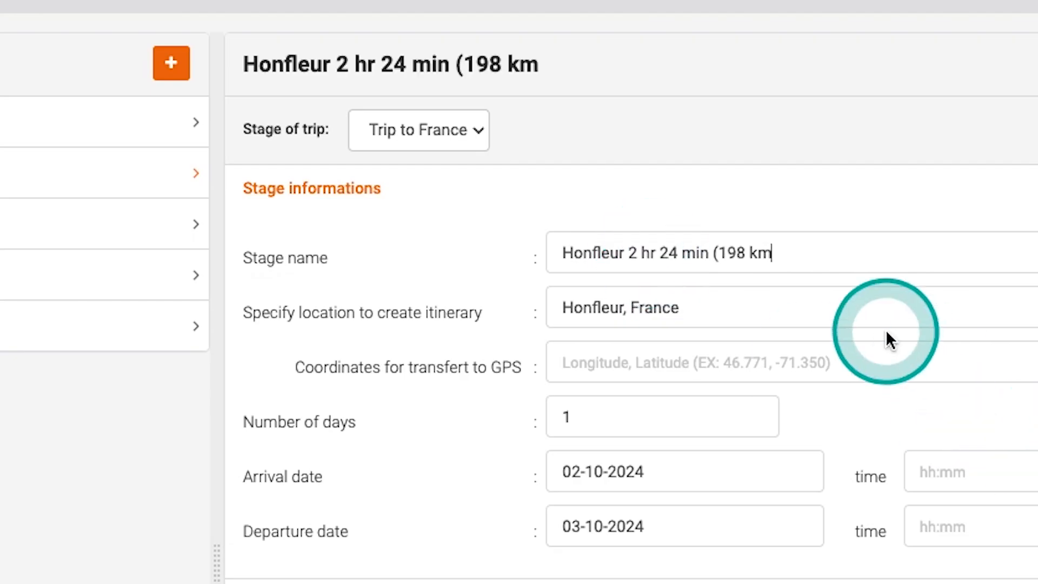
pyautogui.write(')')
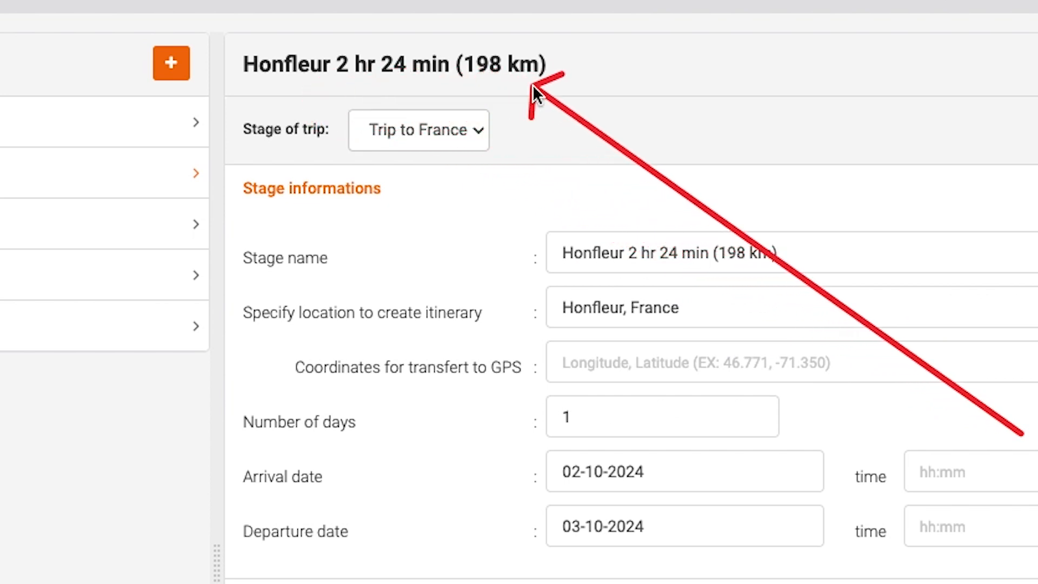
pyautogui.click(783, 253)
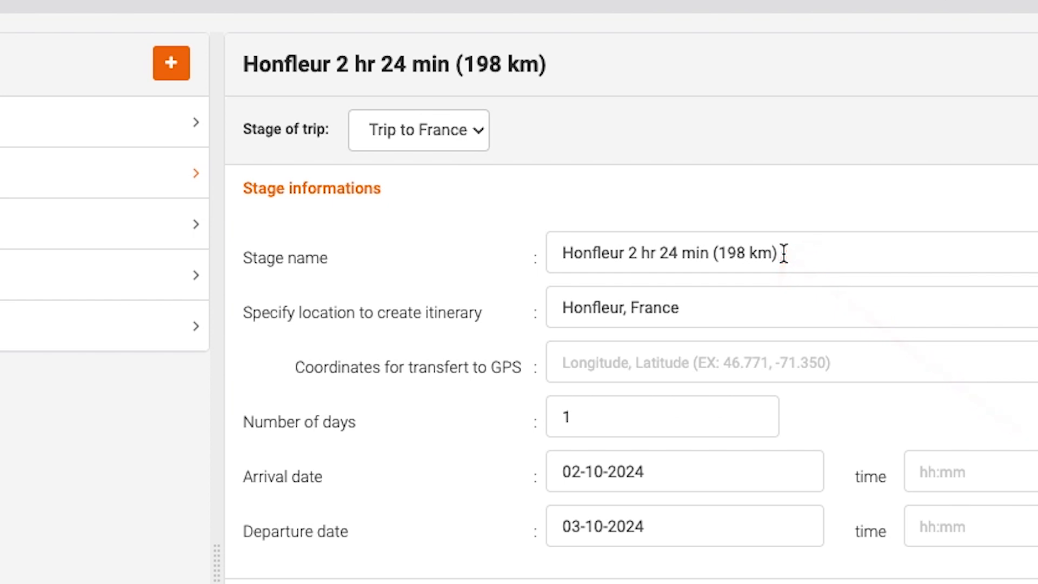
pyautogui.click(717, 475)
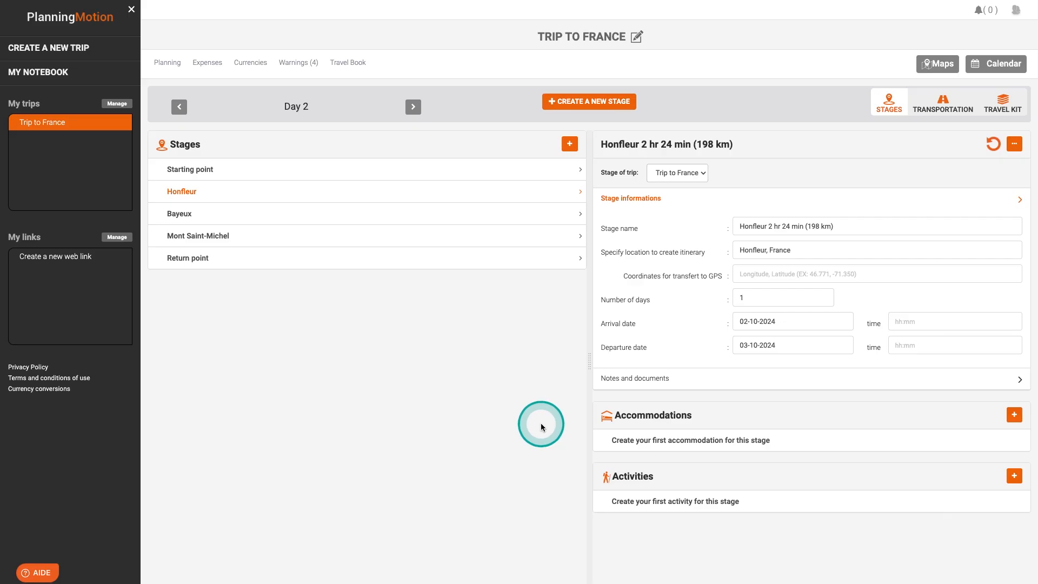
pyautogui.click(1013, 144)
pyautogui.click(959, 163)
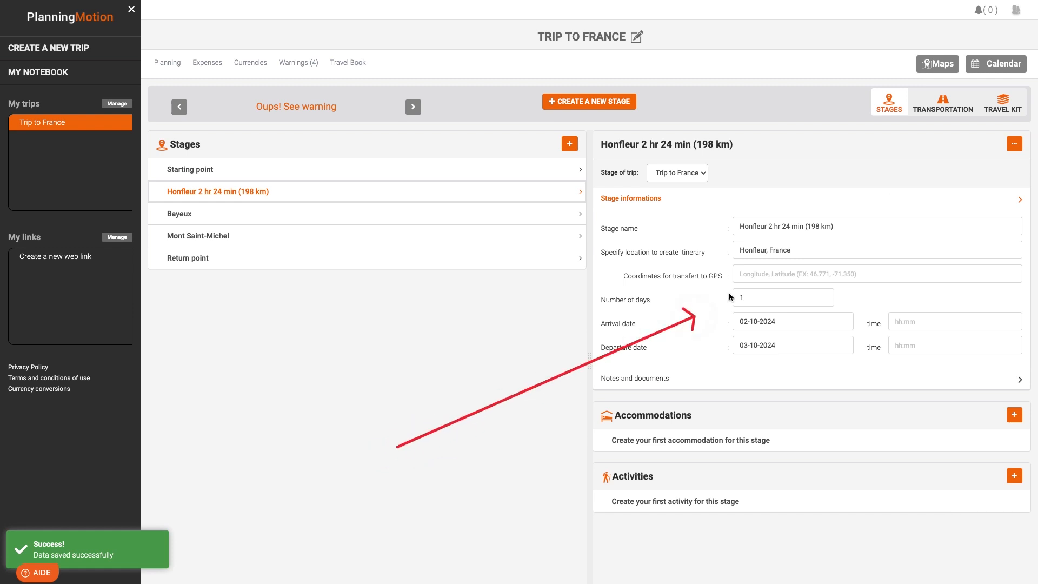
# - Move the Bayeux stage to Thursday 3 October 2024 in the trip calendar
pyautogui.click(995, 60)
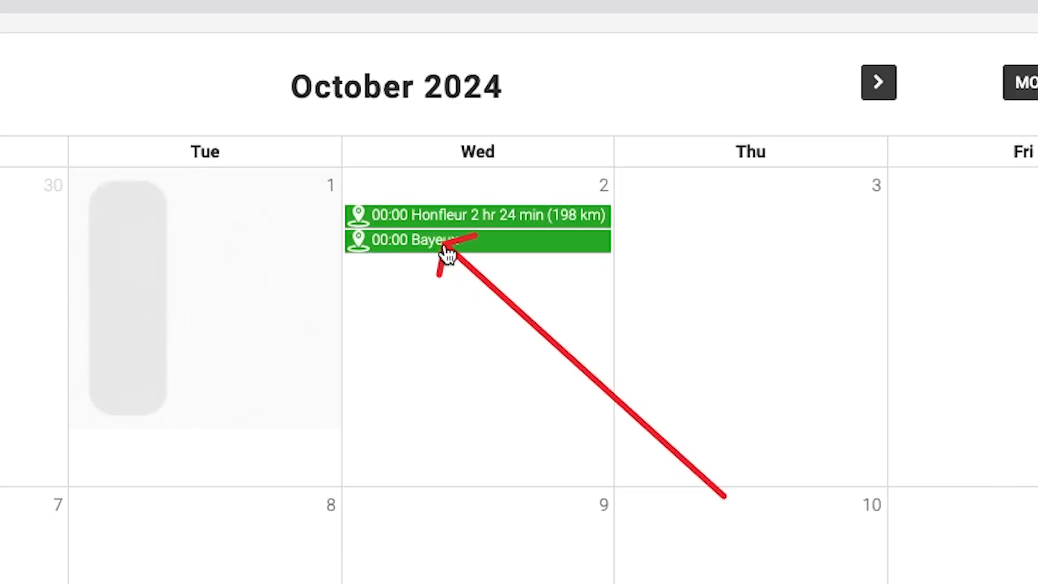
pyautogui.click(562, 289)
pyautogui.moveTo(395, 242); pyautogui.dragTo(687, 238)
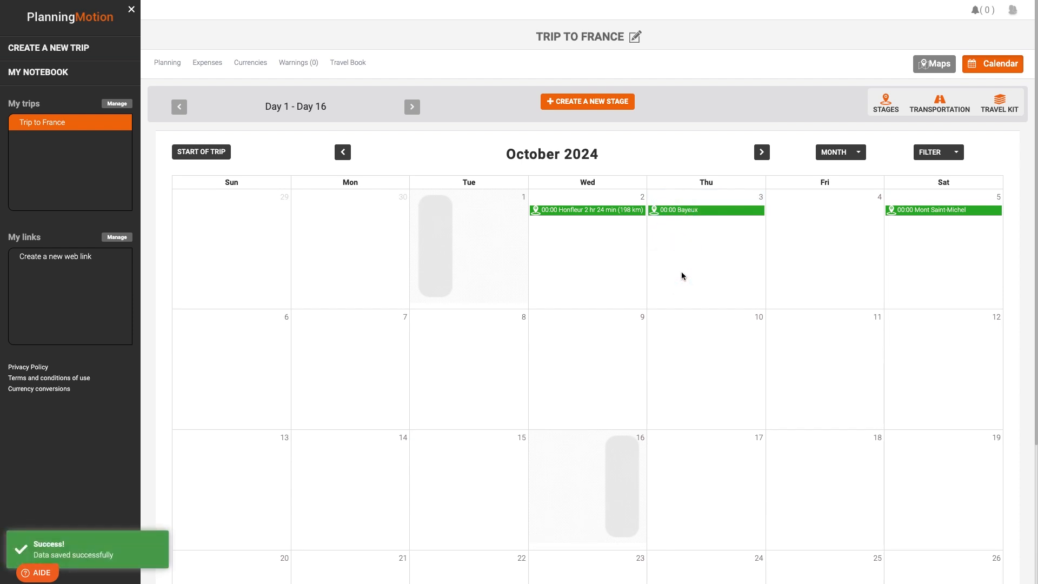
pyautogui.click(625, 269)
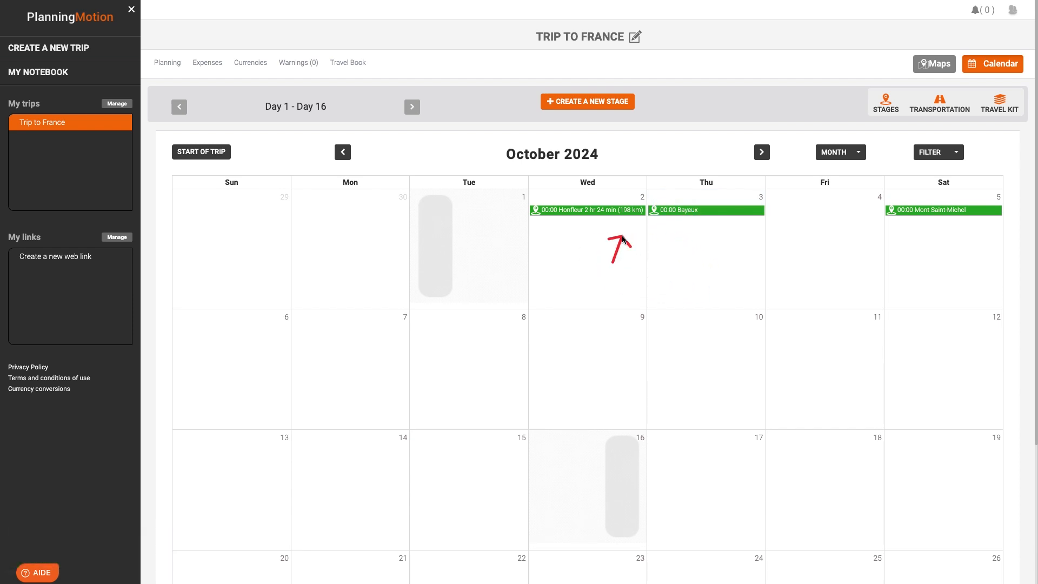
pyautogui.moveTo(710, 271); pyautogui.dragTo(705, 242)
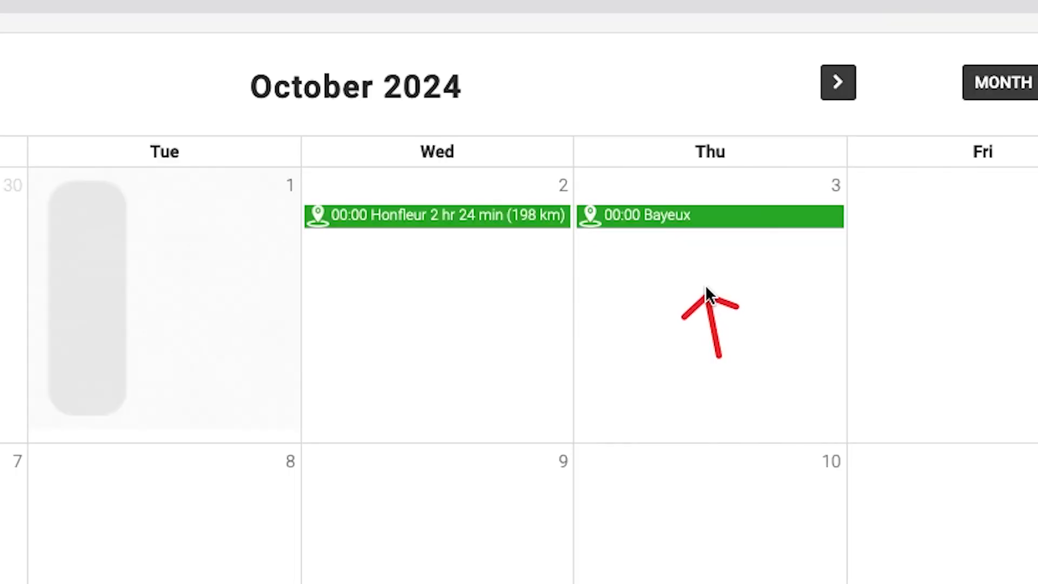
# - Open the Bayeux stage information from the calendar, set its number of days to 2 and save the stage
pyautogui.click(713, 219)
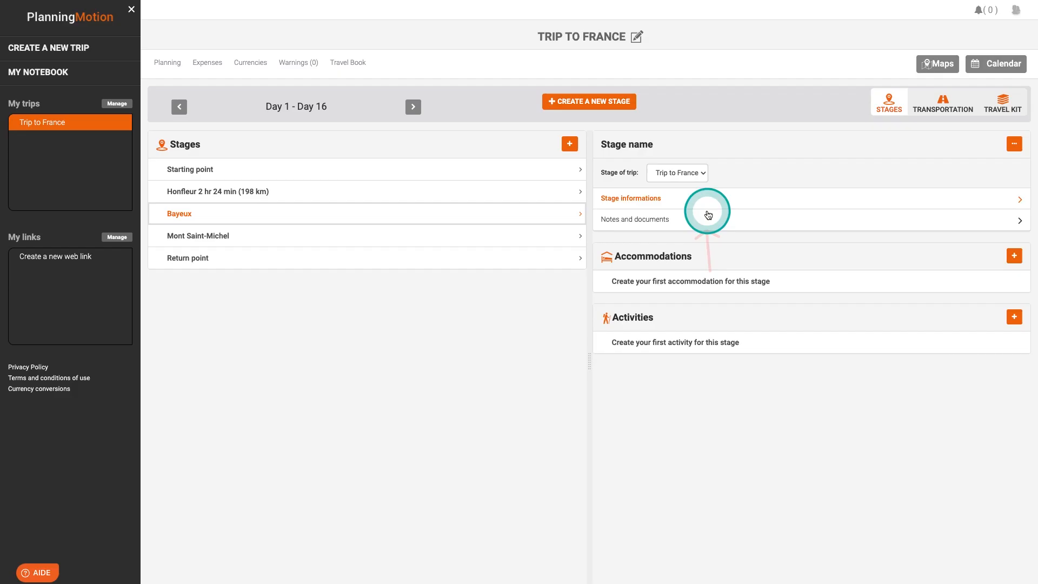
pyautogui.click(704, 203)
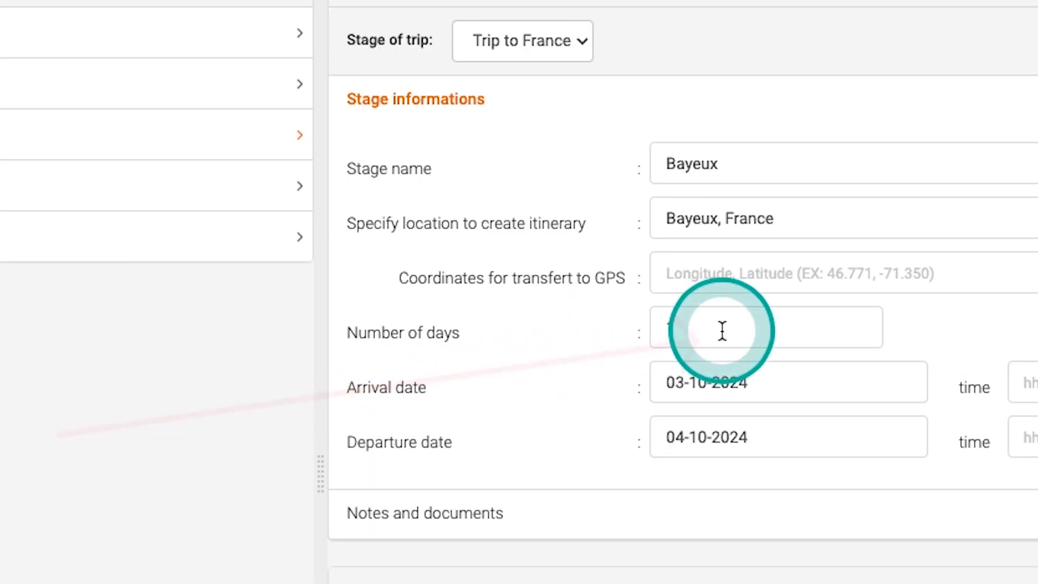
pyautogui.click(677, 331)
pyautogui.moveTo(678, 331); pyautogui.dragTo(654, 327)
pyautogui.write('2')
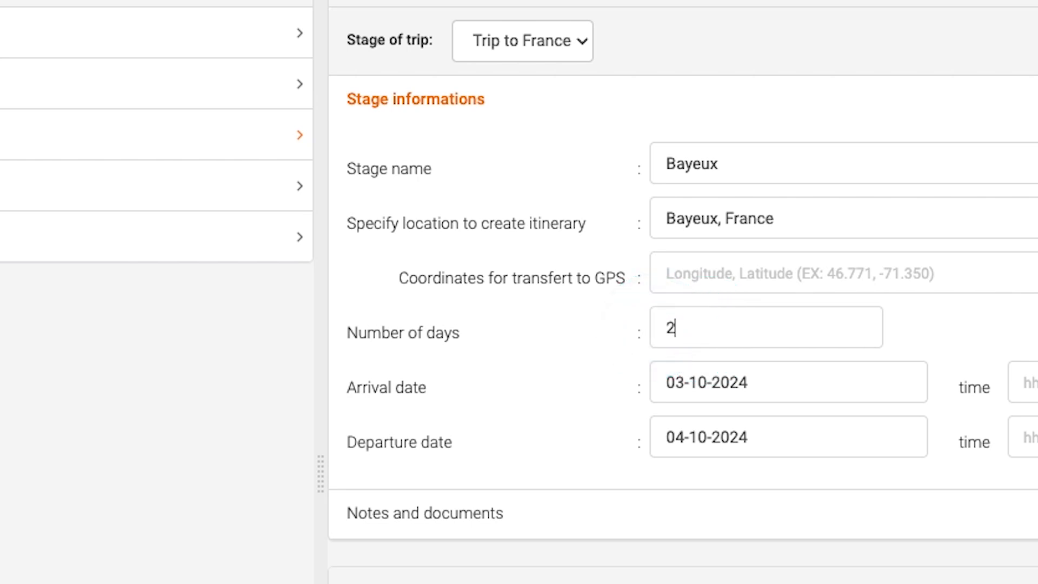
pyautogui.click(1014, 144)
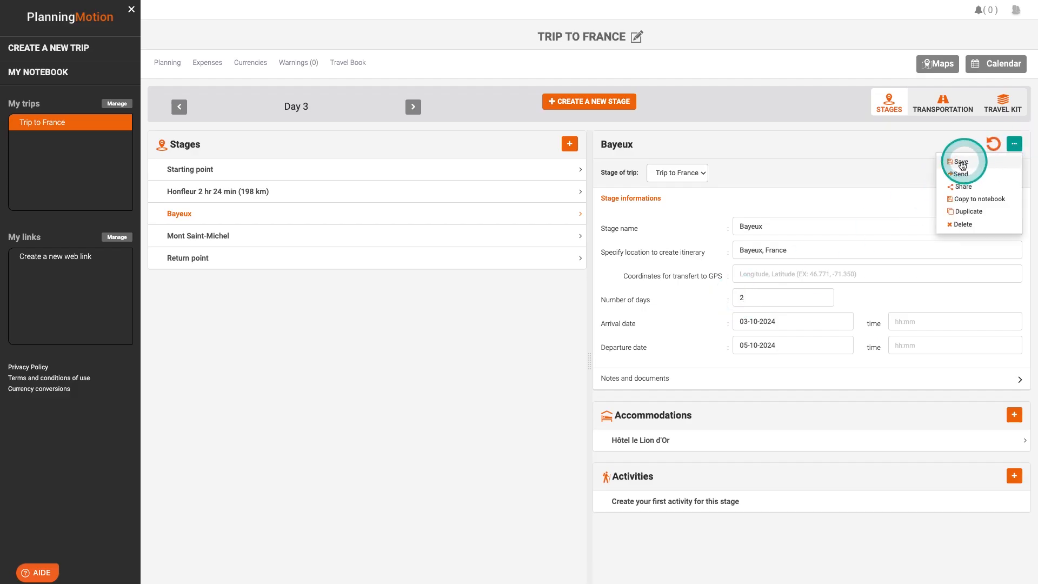
pyautogui.click(961, 164)
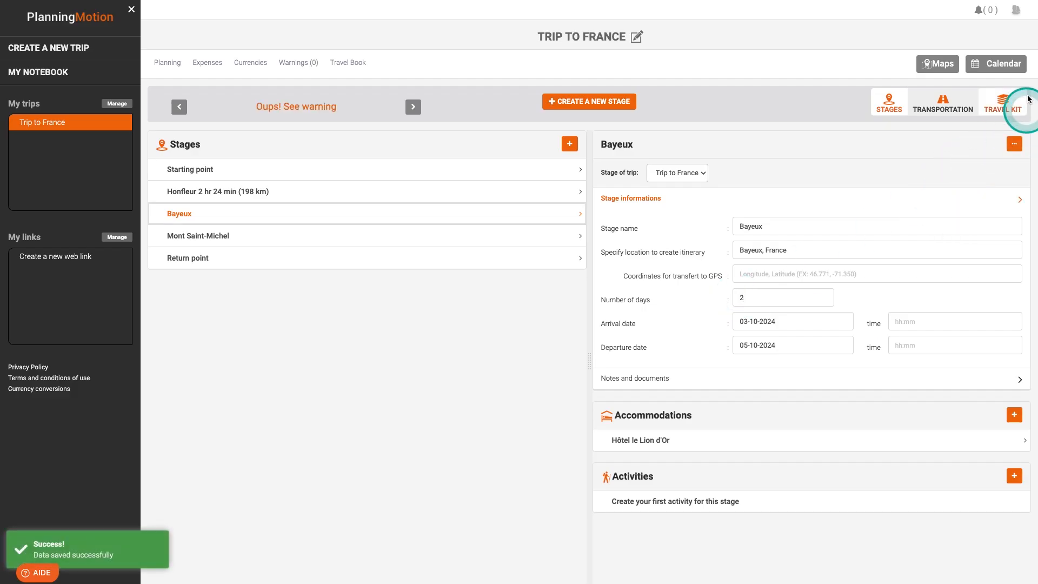
# - Create a new stage on 12 October 2024 from the calendar, name it Paris and copy the name
pyautogui.click(996, 64)
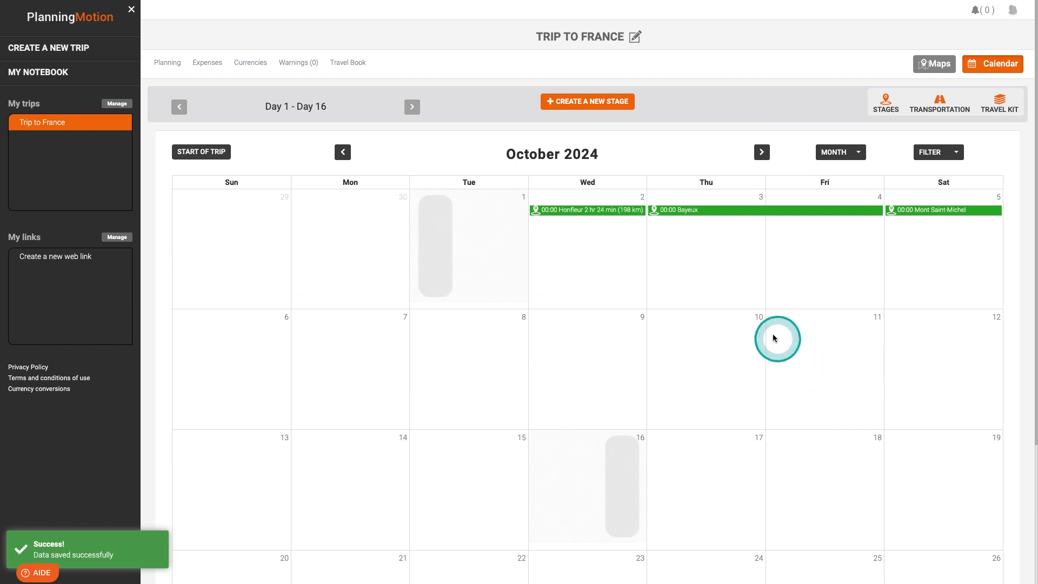
pyautogui.moveTo(776, 338)
pyautogui.mouseDown()
pyautogui.moveTo(727, 264)
pyautogui.moveTo(826, 244)
pyautogui.mouseUp()
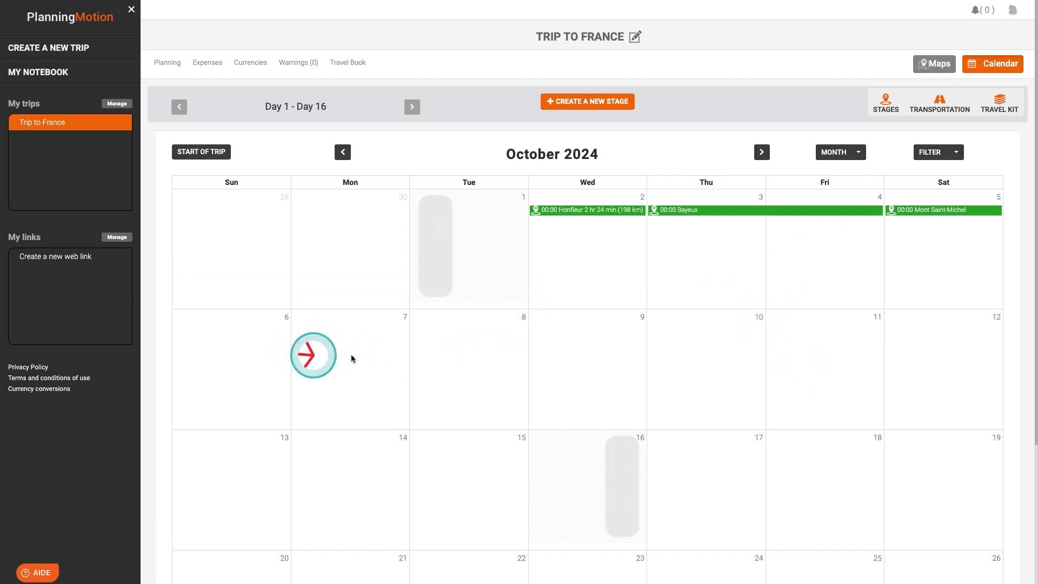
pyautogui.moveTo(299, 354)
pyautogui.mouseDown()
pyautogui.moveTo(679, 372)
pyautogui.moveTo(364, 437)
pyautogui.moveTo(456, 492)
pyautogui.moveTo(464, 483)
pyautogui.mouseUp()
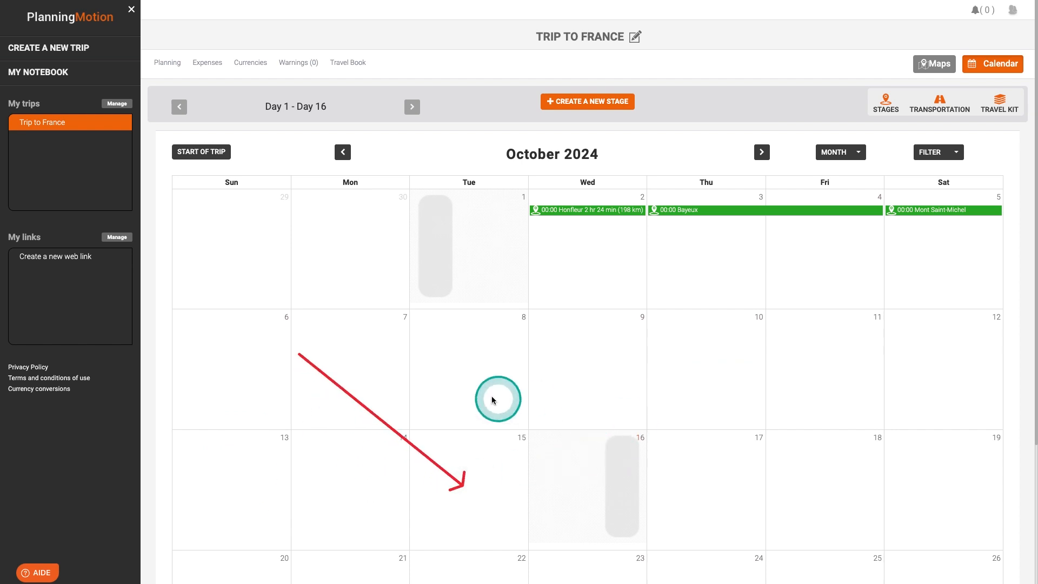
pyautogui.moveTo(432, 381); pyautogui.dragTo(938, 365)
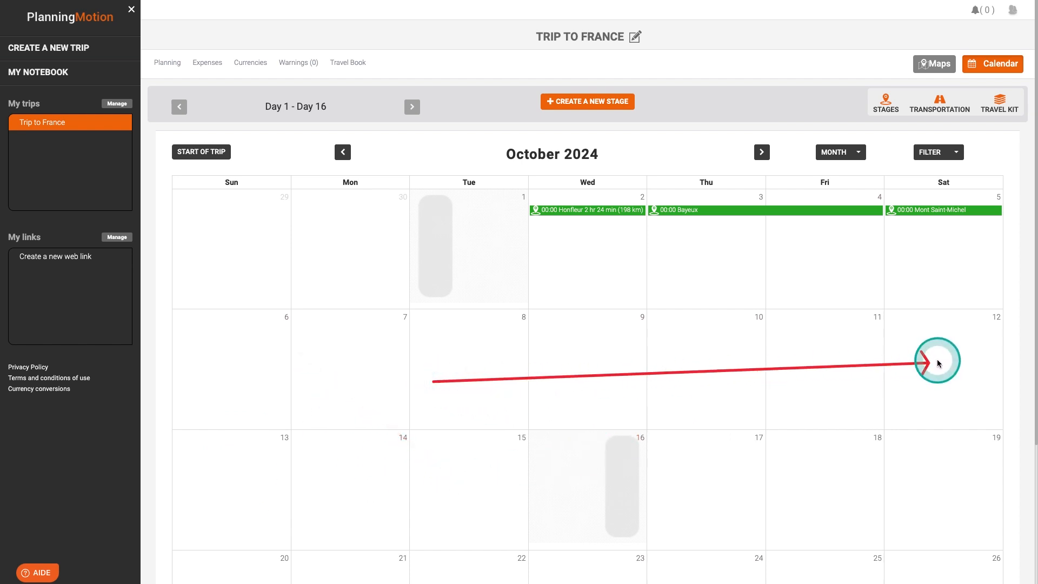
pyautogui.click(817, 386)
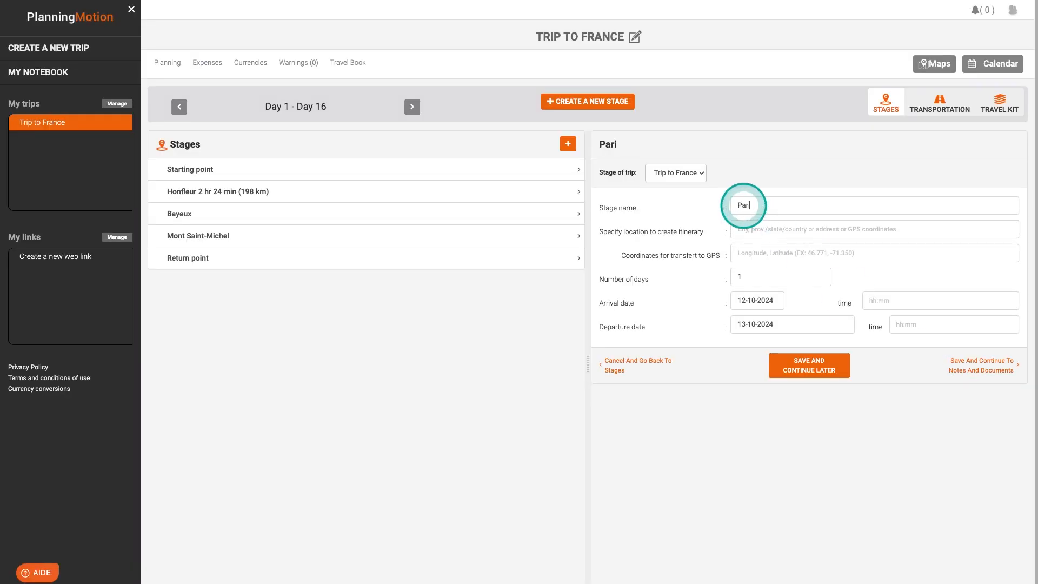
pyautogui.doubleClick(744, 205)
pyautogui.hotkey('ctrl', 'c')
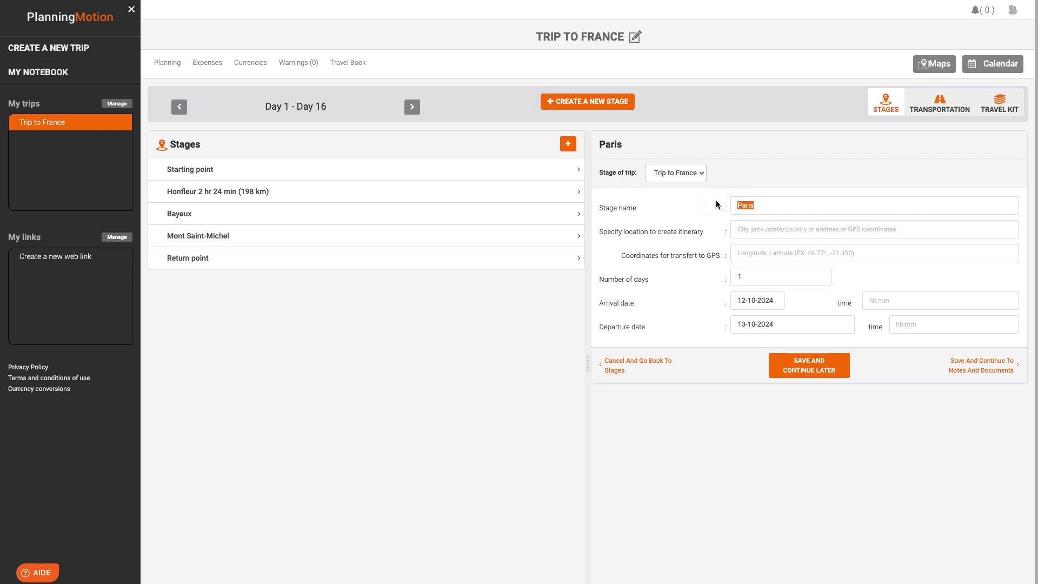
# - Set the new stage's itinerary location to "Paris France" and save the stage
pyautogui.click(760, 227)
pyautogui.click(760, 227)
pyautogui.hotkey('ctrl', 'v')
pyautogui.write('Fra')
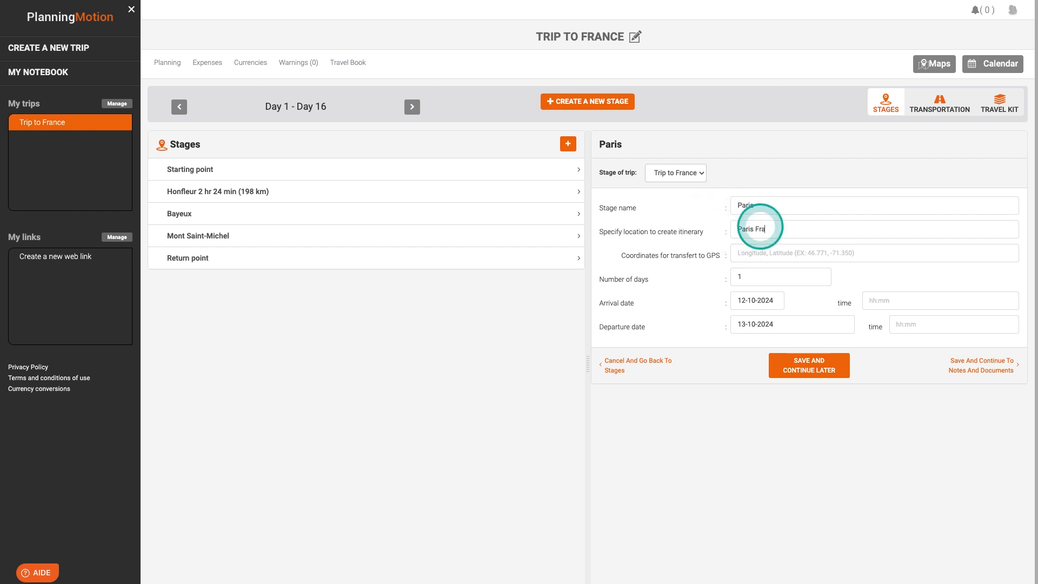
pyautogui.write('nce')
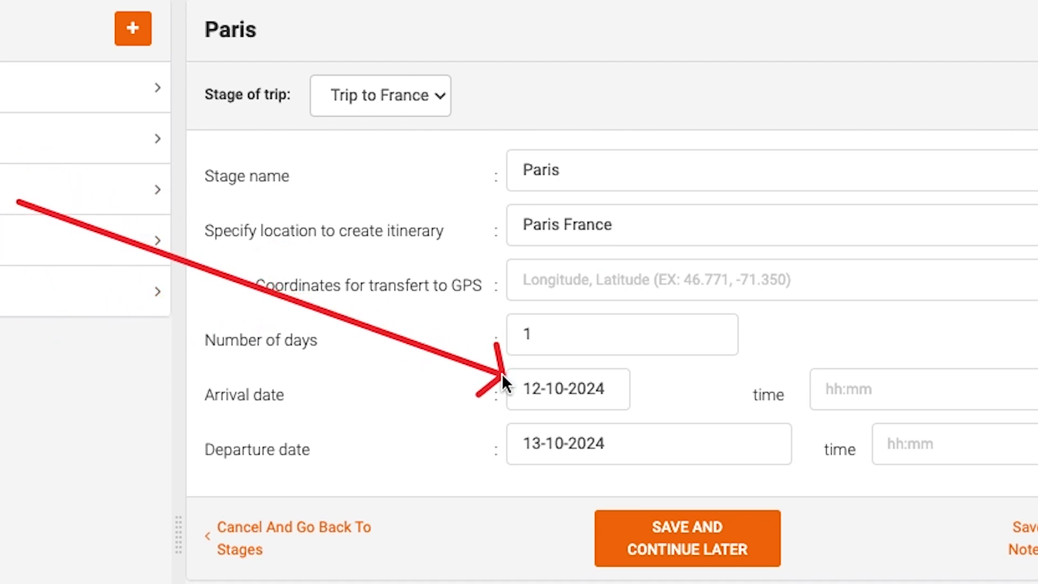
pyautogui.click(438, 378)
pyautogui.click(659, 343)
pyautogui.moveTo(921, 327); pyautogui.dragTo(521, 335)
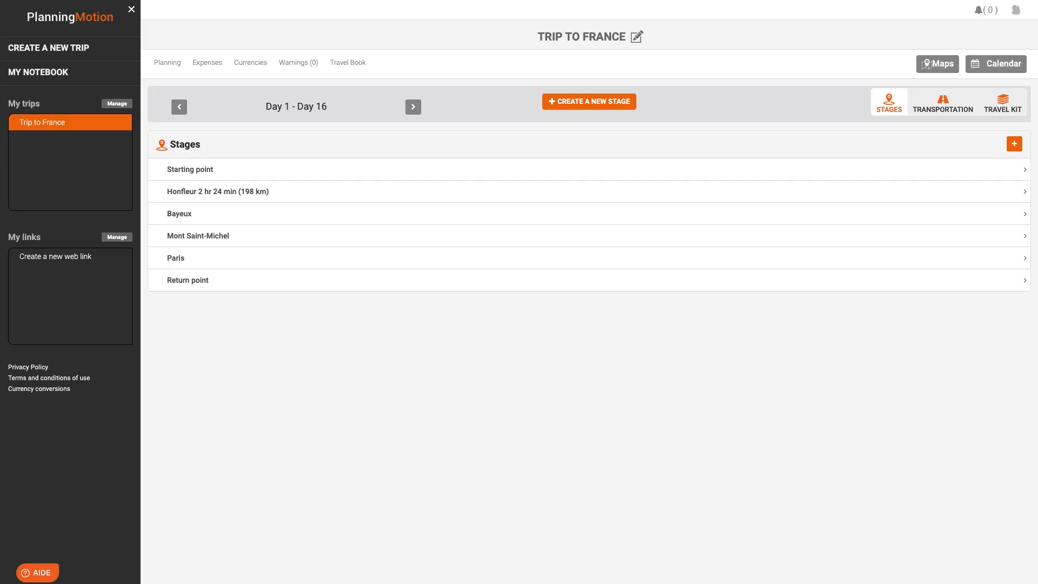
# - Open the Bayeux stage from the trip calendar and start a new activity for it
pyautogui.click(731, 535)
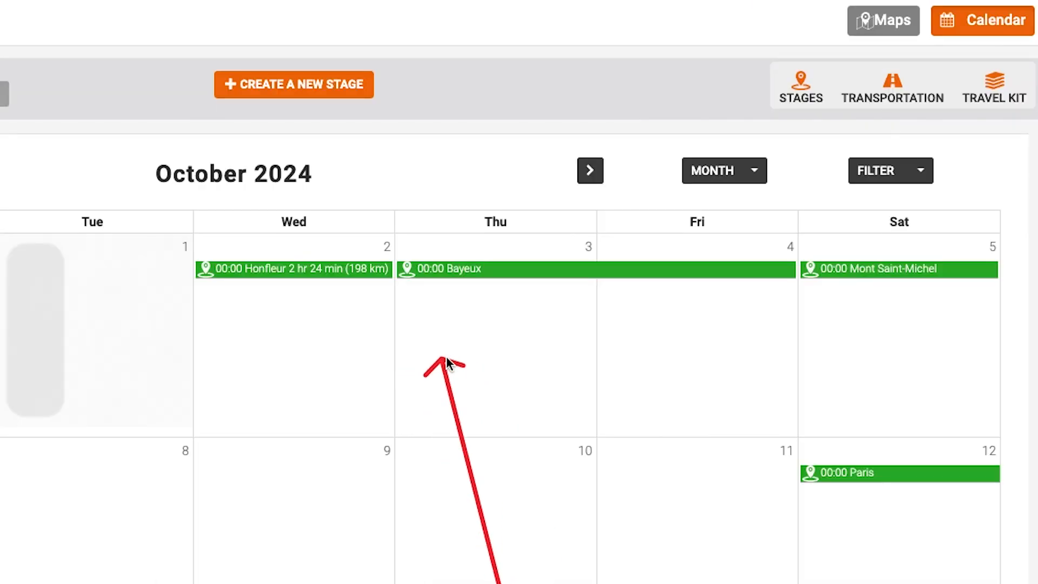
pyautogui.click(492, 334)
pyautogui.click(496, 273)
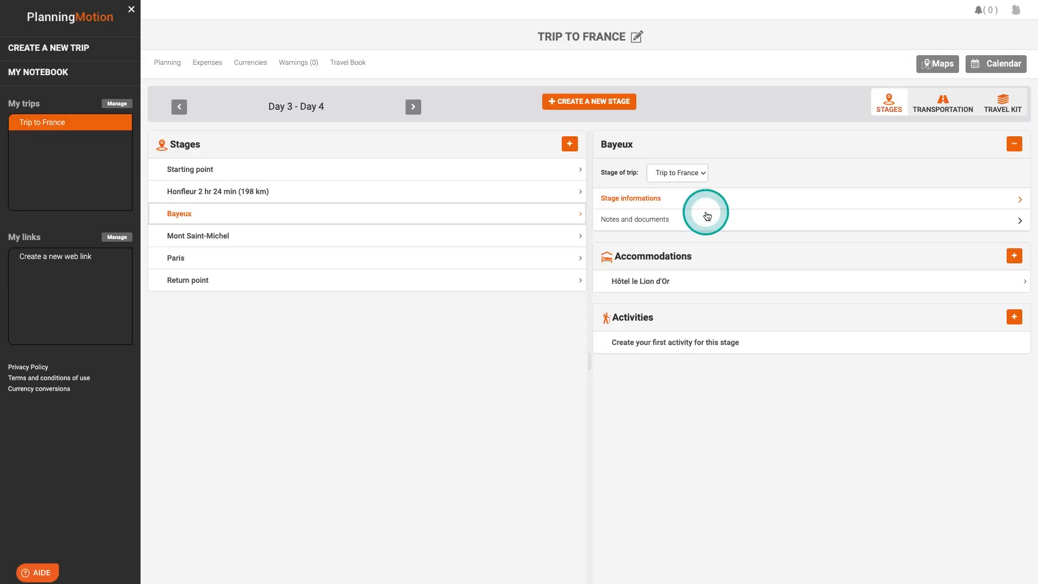
pyautogui.click(393, 441)
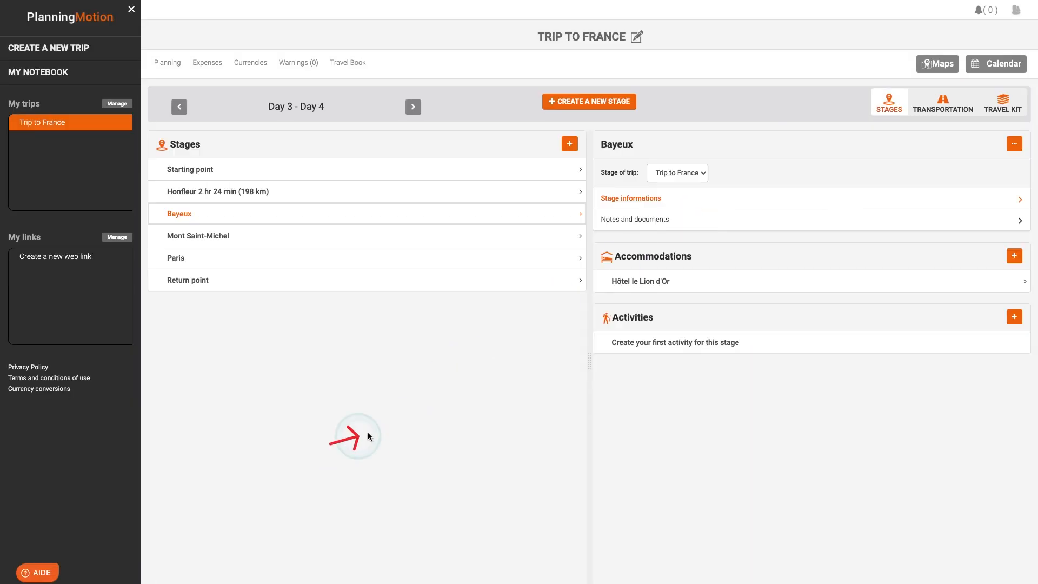
pyautogui.click(1014, 318)
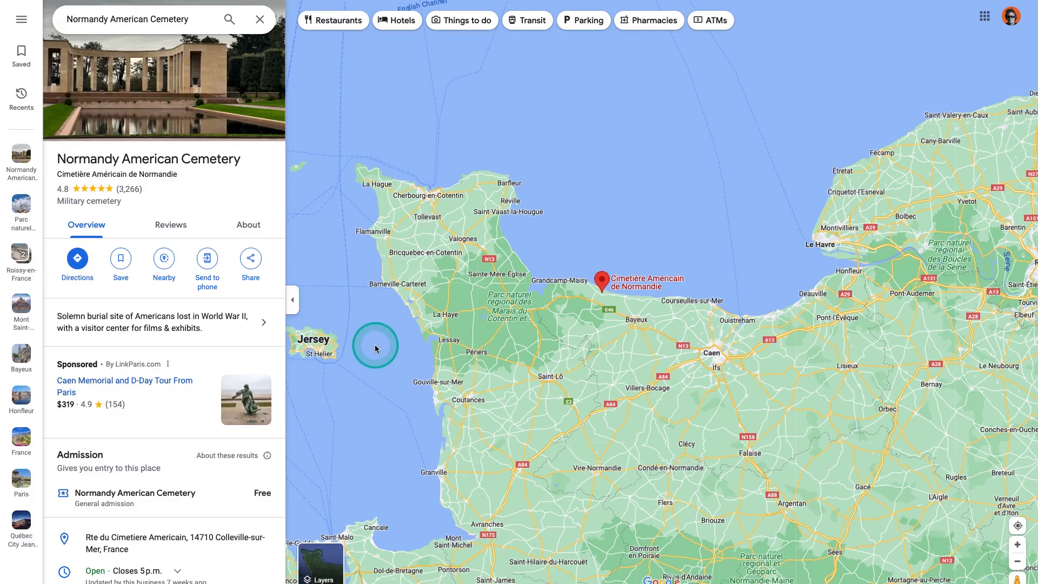
# - Copy the name Normandy American Cemetery from Google Maps and enter it as the new activity's name in PlanningMotion
pyautogui.moveTo(41, 226)
pyautogui.mouseDown()
pyautogui.moveTo(70, 175)
pyautogui.moveTo(211, 181)
pyautogui.moveTo(196, 153)
pyautogui.moveTo(55, 159)
pyautogui.mouseUp()
pyautogui.hotkey('ctrl', 'c')
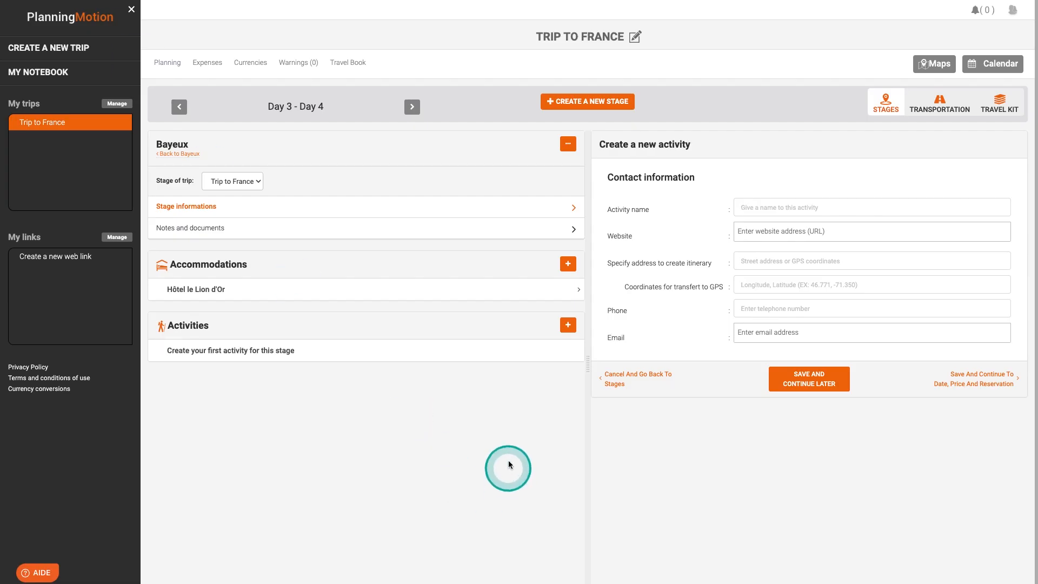
pyautogui.moveTo(454, 430); pyautogui.dragTo(428, 236)
pyautogui.click(748, 210)
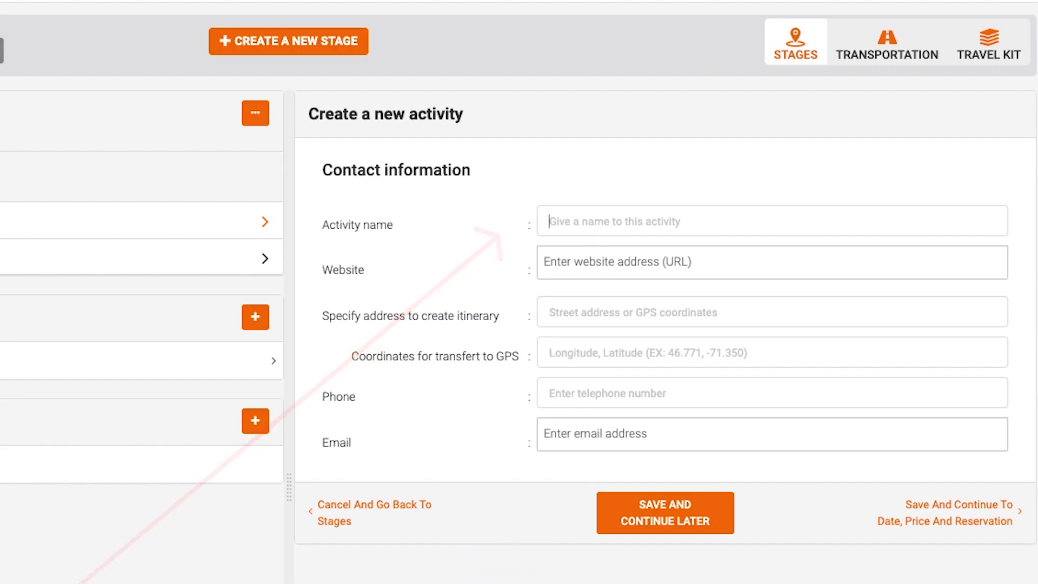
pyautogui.hotkey('ctrl', 'v')
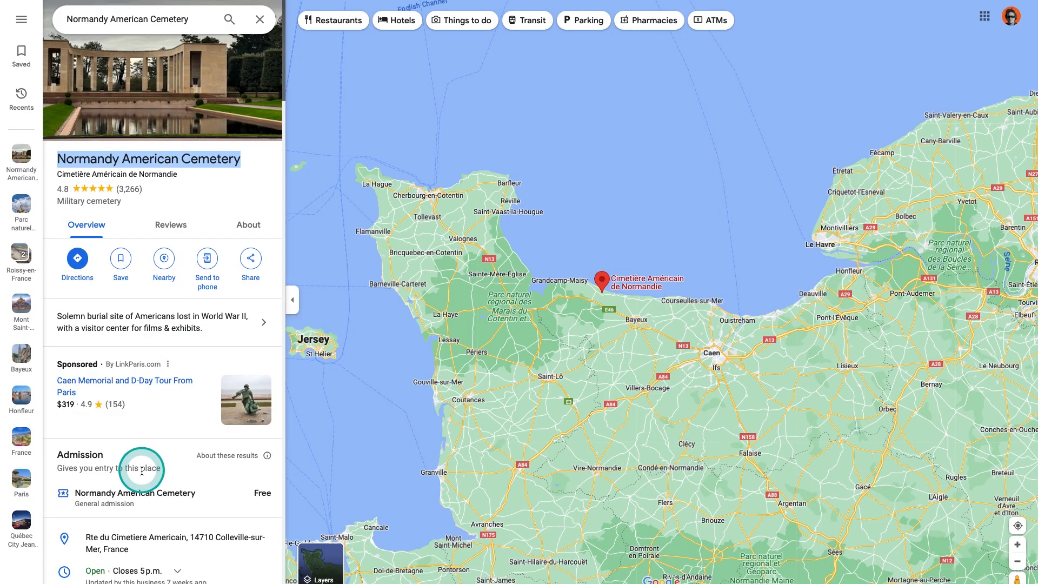
pyautogui.scroll(-6, 145, 478)
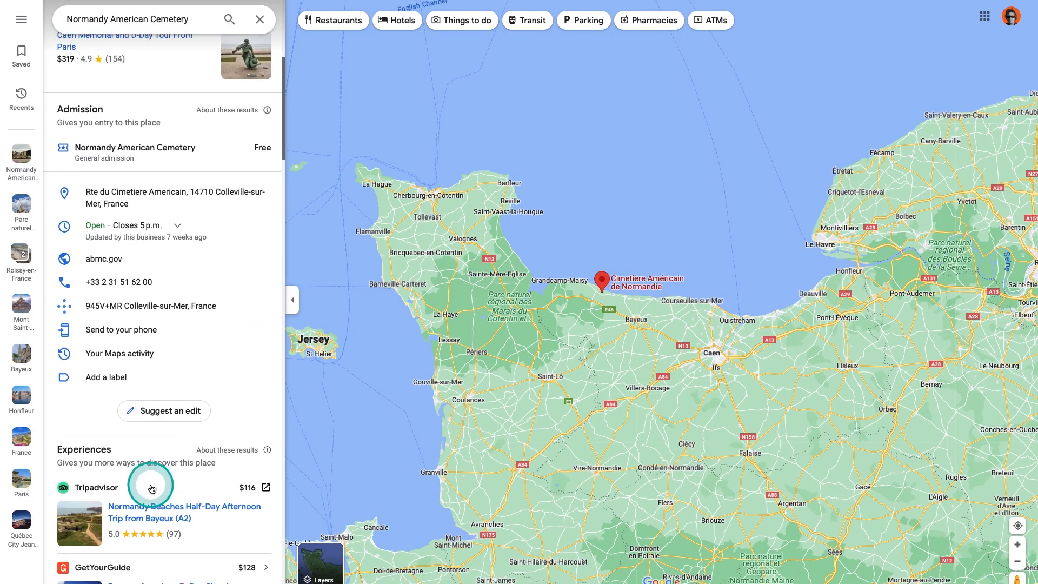
pyautogui.click(260, 258)
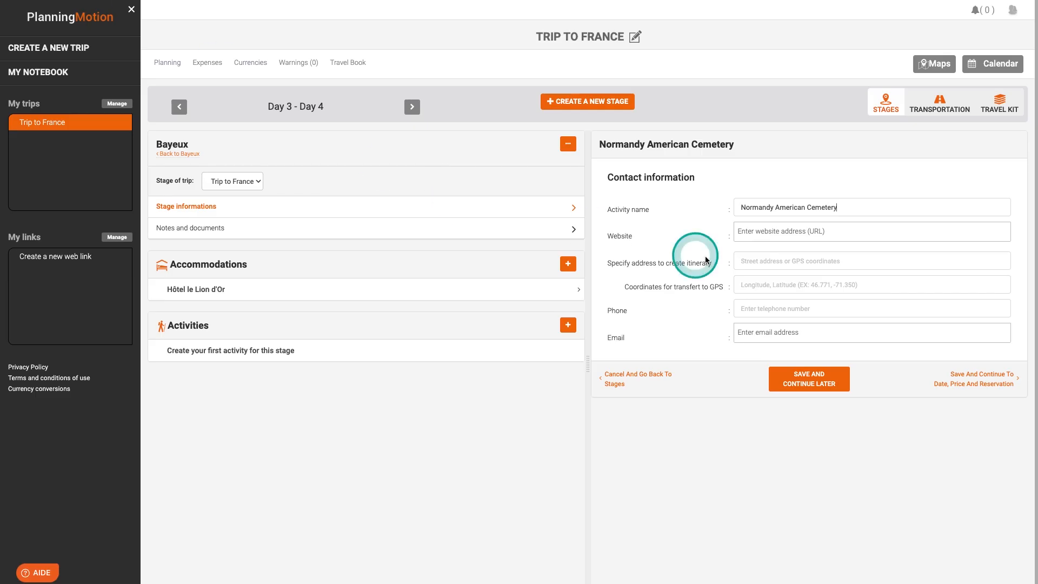
pyautogui.click(738, 231)
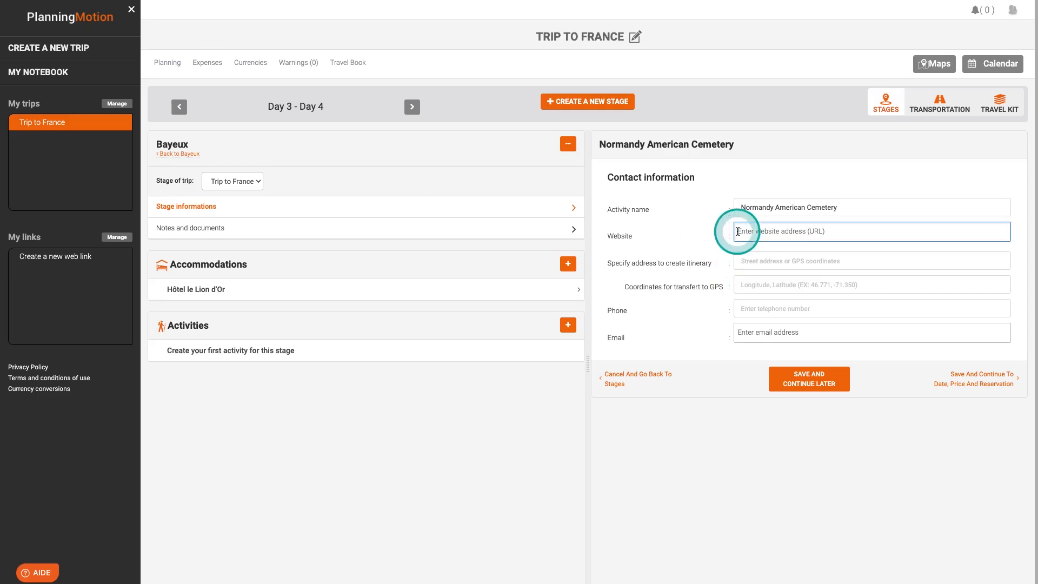
pyautogui.write('https://www.abmc.gov/normandy')
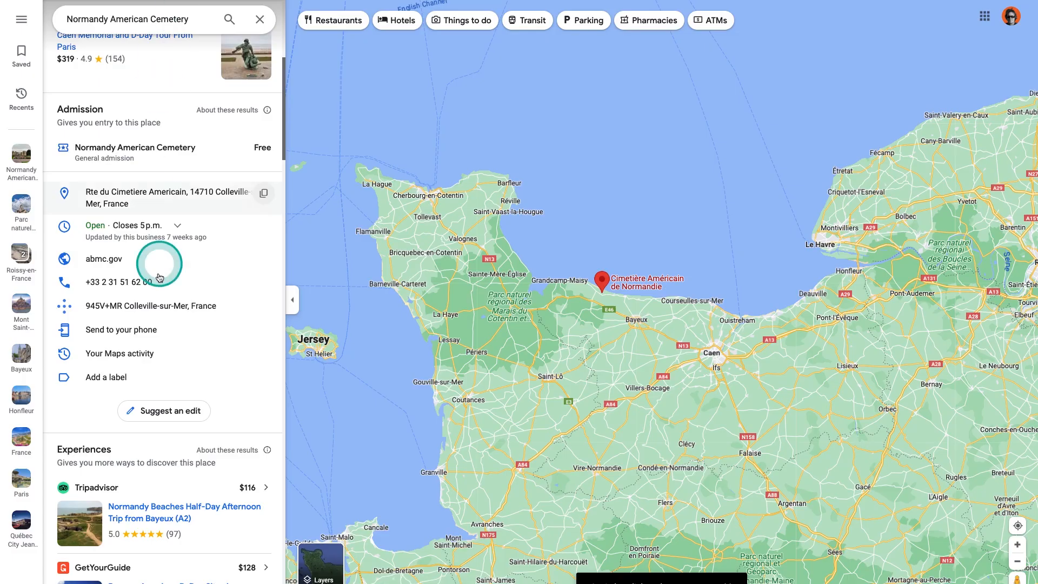
# - Copy the cemetery's street address from Google Maps and enter it as the activity's itinerary address in PlanningMotion
pyautogui.scroll(6, 158, 261)
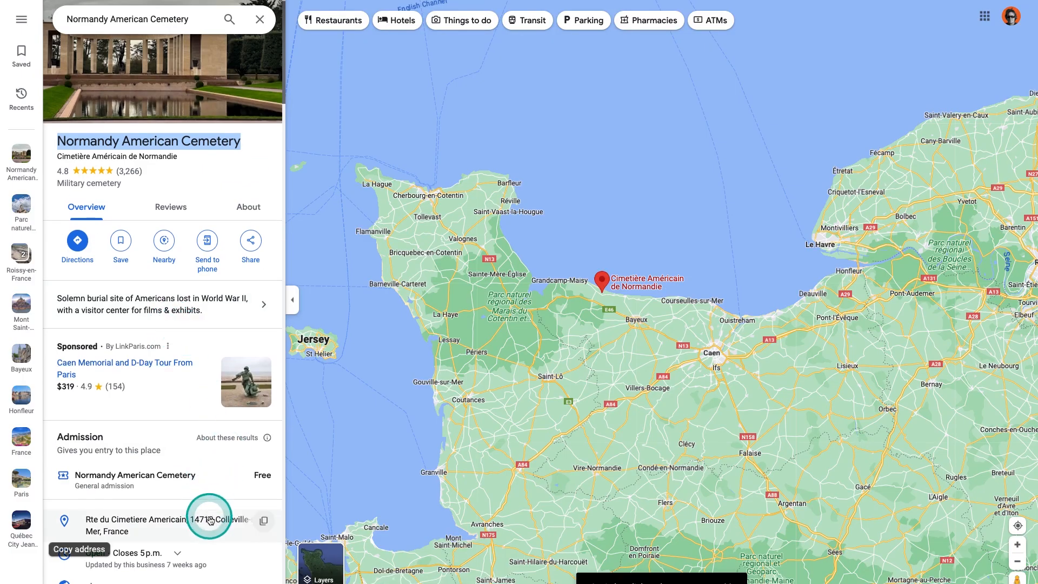
pyautogui.scroll(-2, 210, 520)
pyautogui.click(264, 427)
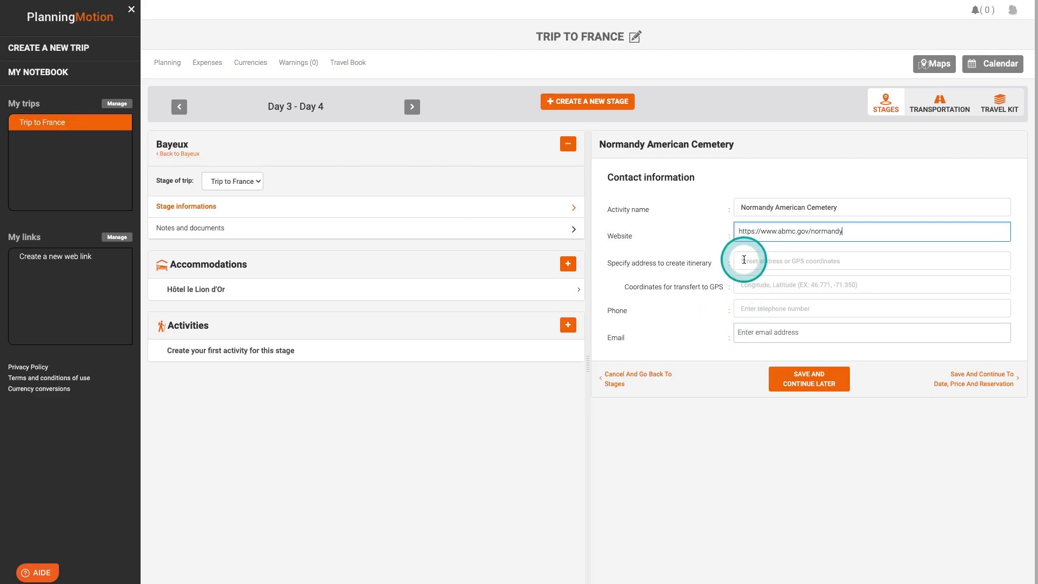
pyautogui.click(743, 259)
pyautogui.hotkey('ctrl', 'v')
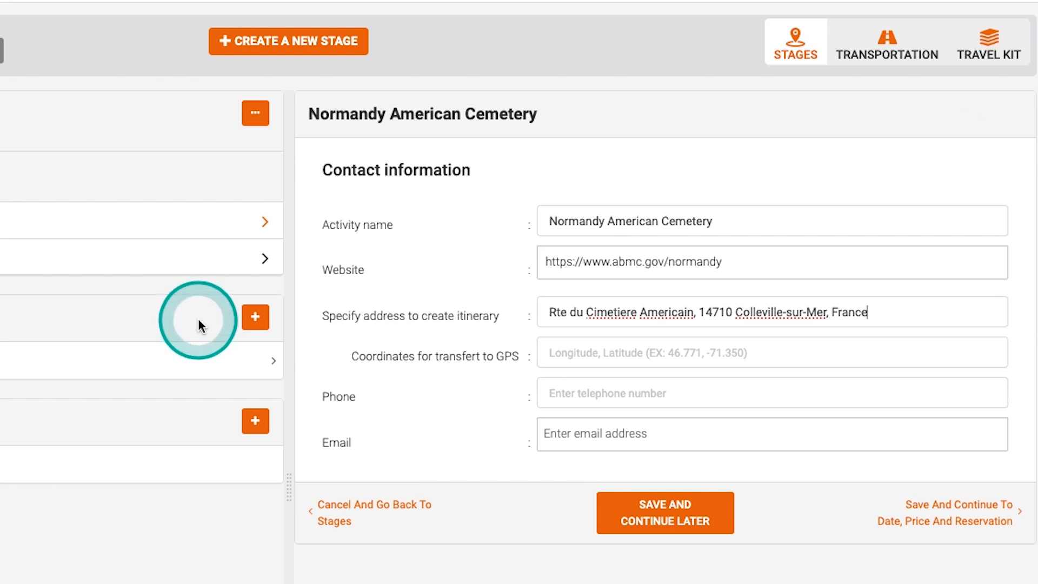
pyautogui.moveTo(198, 320)
pyautogui.mouseDown()
pyautogui.moveTo(331, 320)
pyautogui.moveTo(336, 342)
pyautogui.mouseUp()
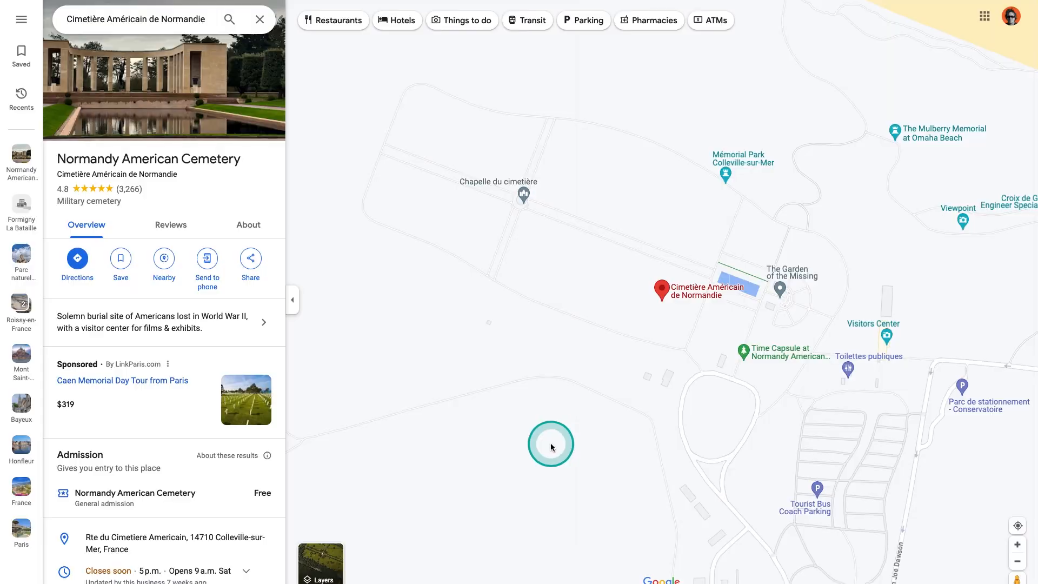
# - Copy the cemetery's coordinates from Google Maps and enter 49.36044644637886, -0.855075009442338 as the activity's GPS coordinates in PlanningMotion
pyautogui.moveTo(675, 296)
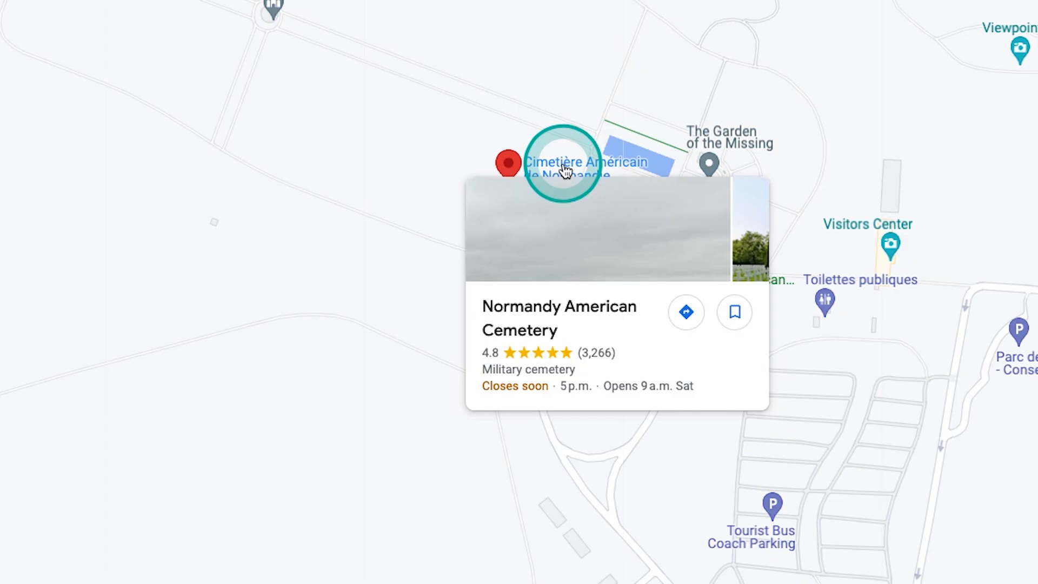
pyautogui.rightClick(563, 165)
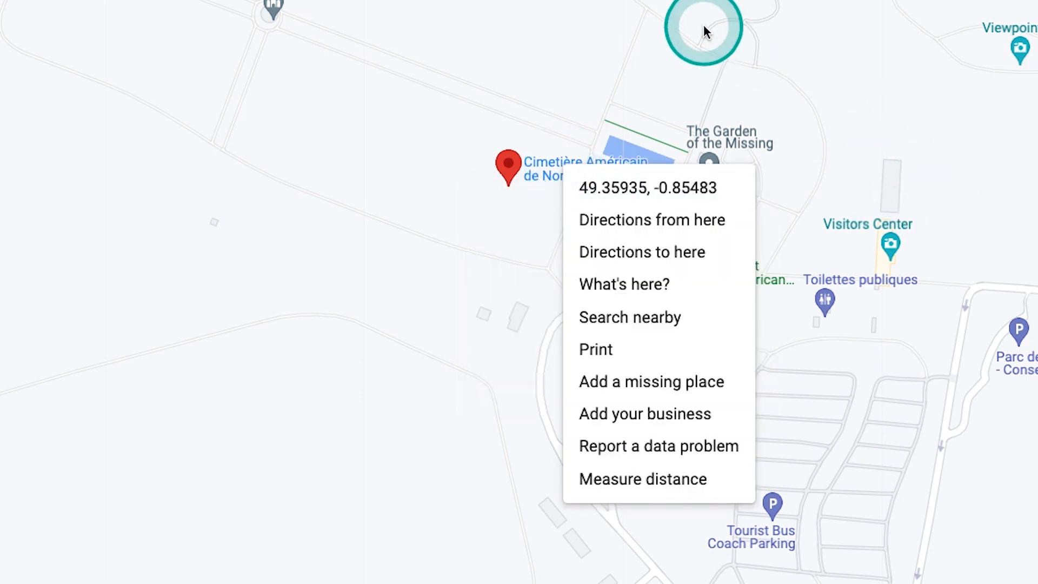
pyautogui.click(646, 187)
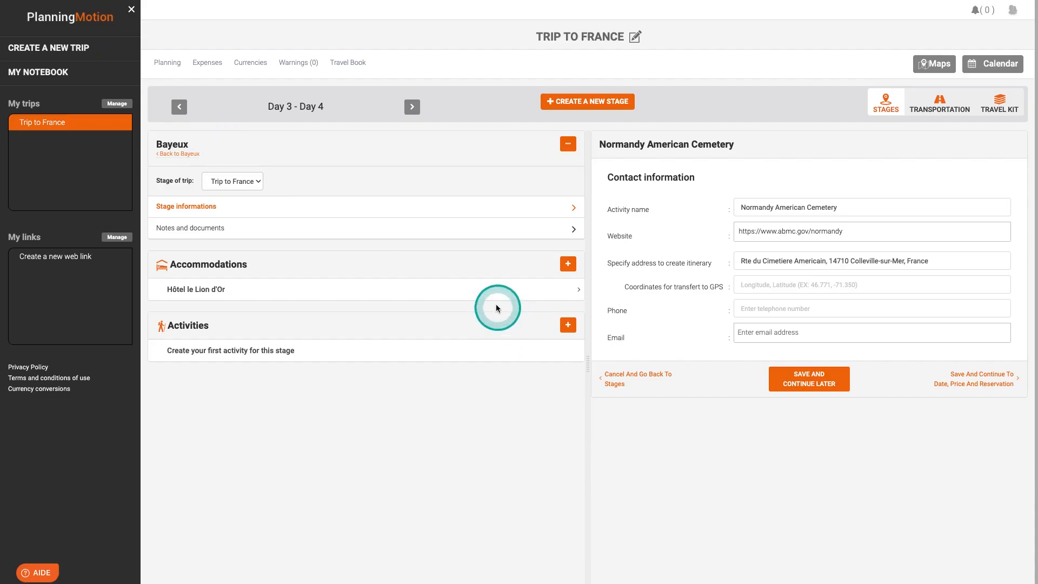
pyautogui.click(740, 286)
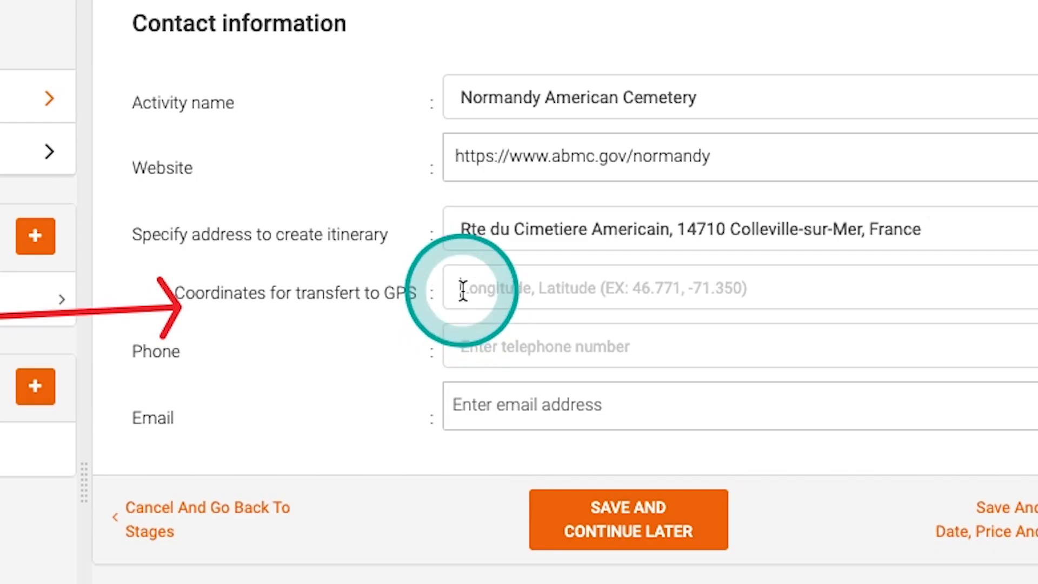
pyautogui.hotkey('ctrl', 'v')
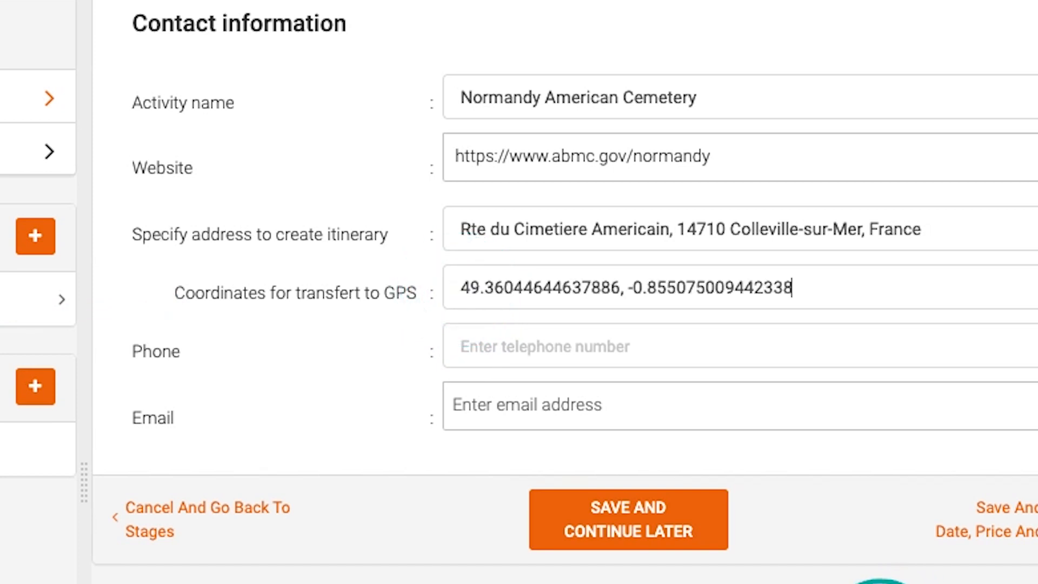
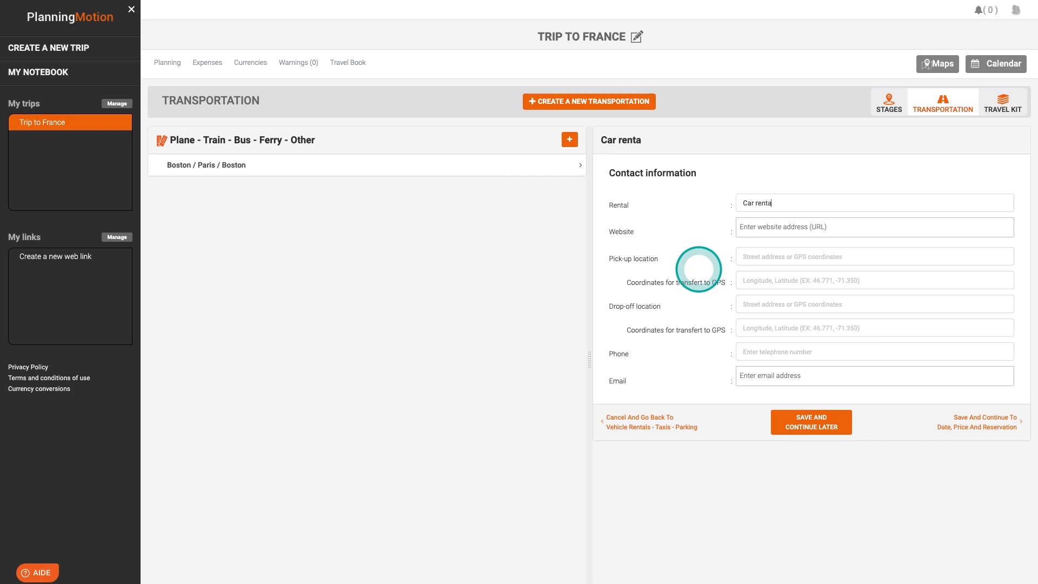
# - Complete the new vehicle rental's name as "Car rental AVIS" and save it
pyautogui.write('l AVIS')
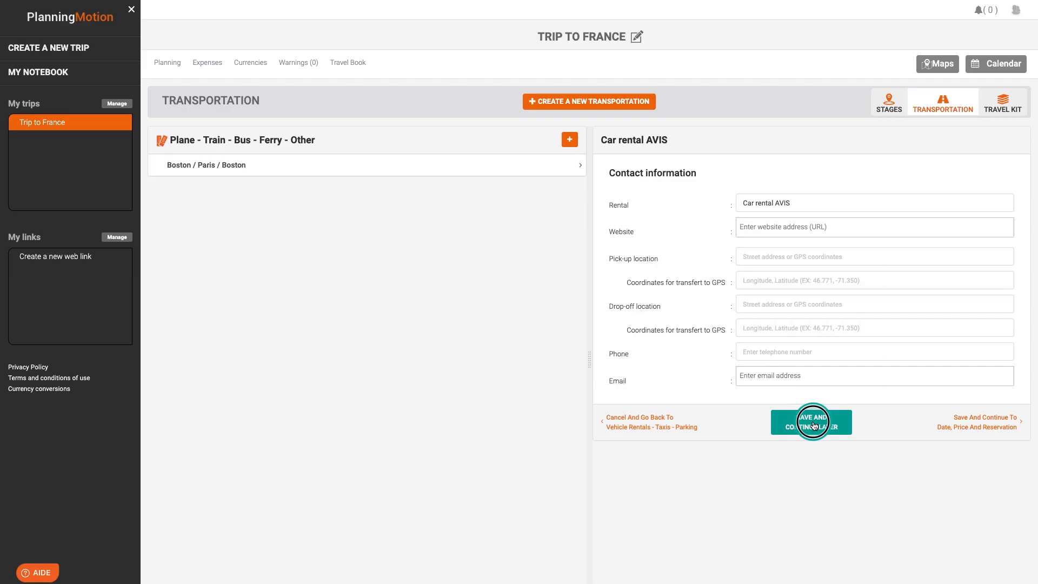
pyautogui.click(811, 422)
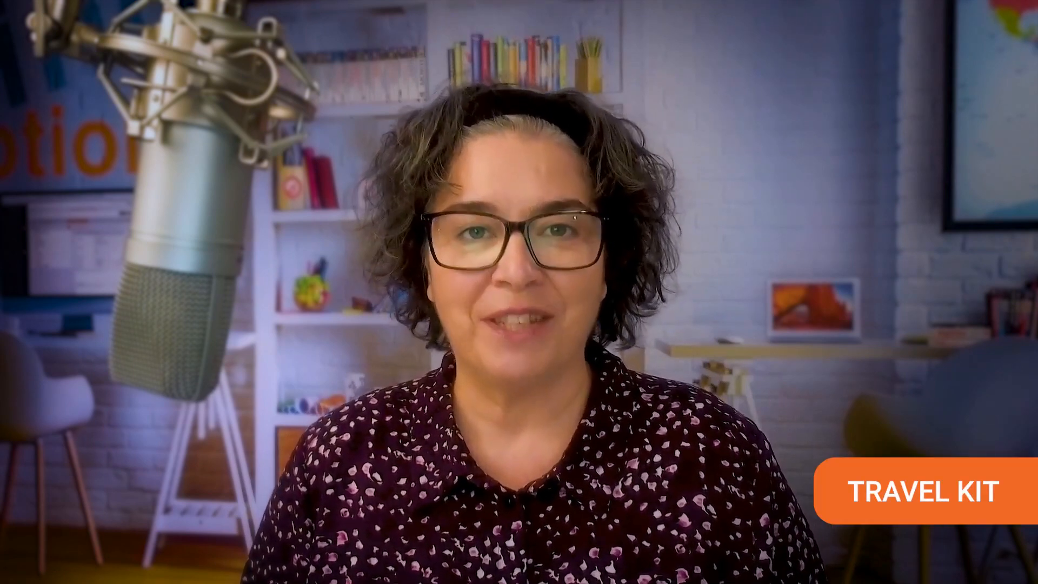
# - Open the travel kit of the Trip to France and start a new item
pyautogui.click(655, 368)
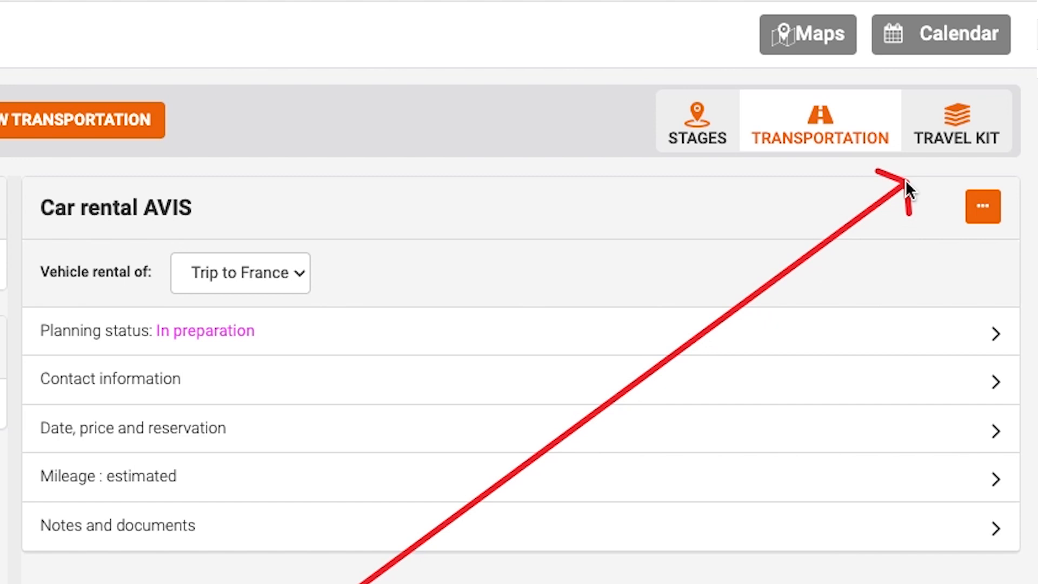
pyautogui.click(955, 126)
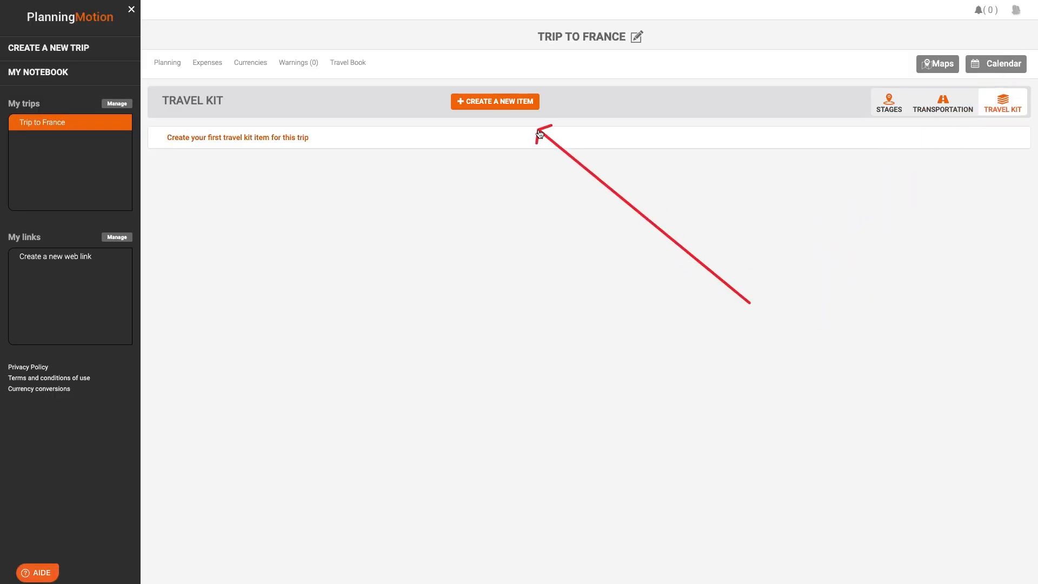
pyautogui.click(512, 103)
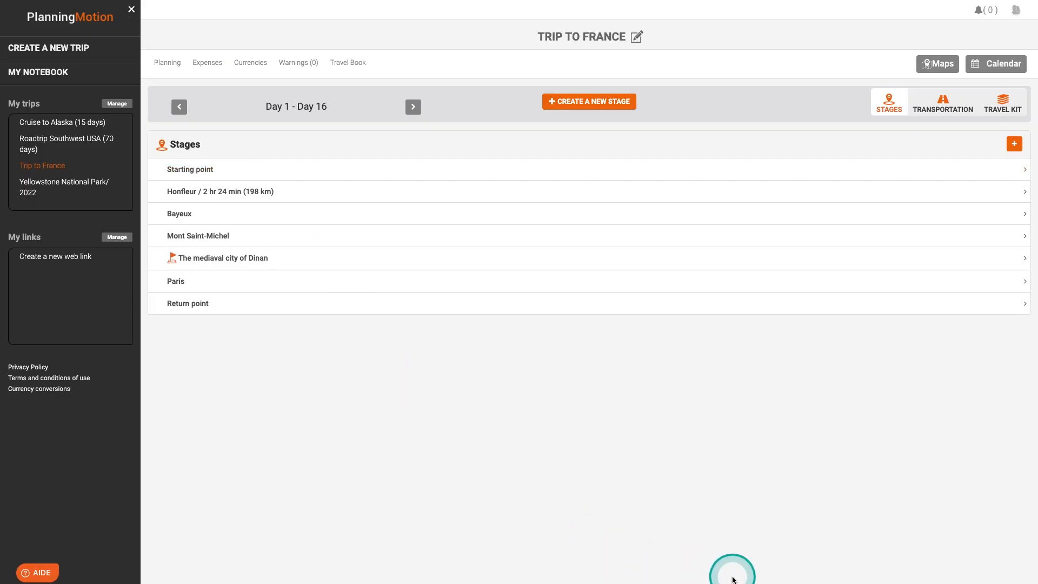
# - Open the notebook and search its notes for "bourgogne"
pyautogui.click(101, 82)
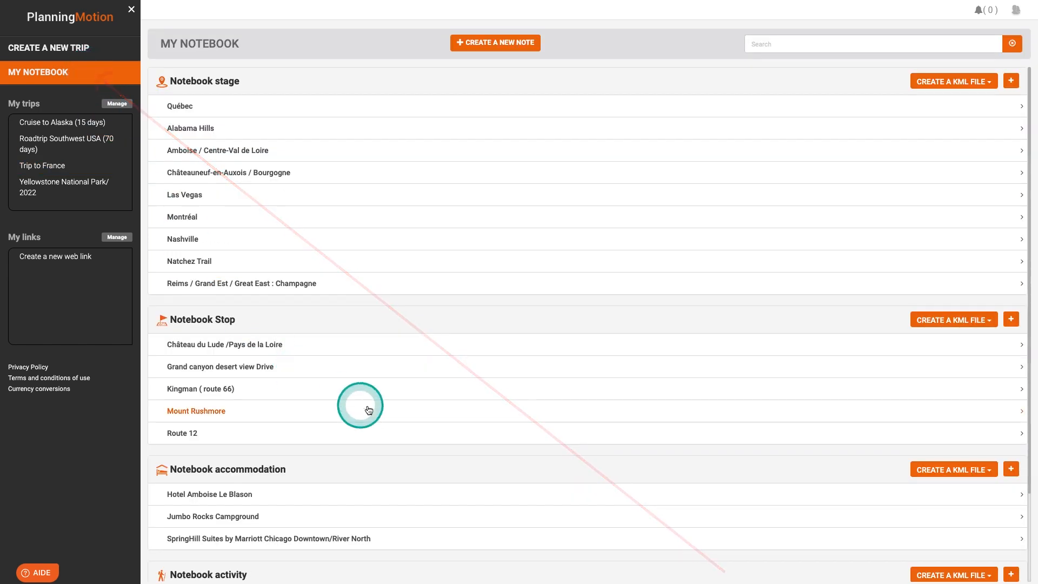
pyautogui.click(768, 44)
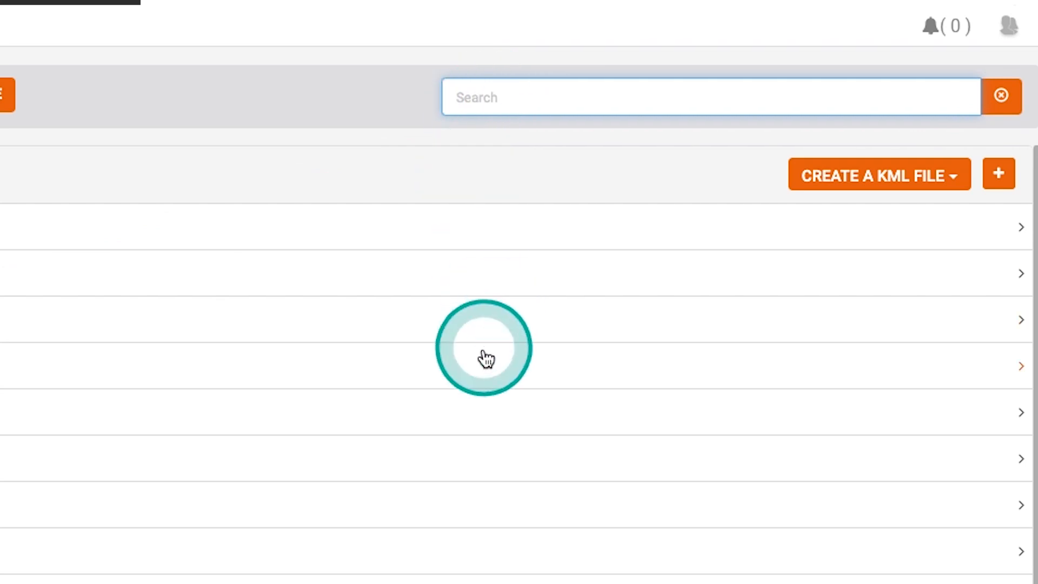
pyautogui.write('bourgogne')
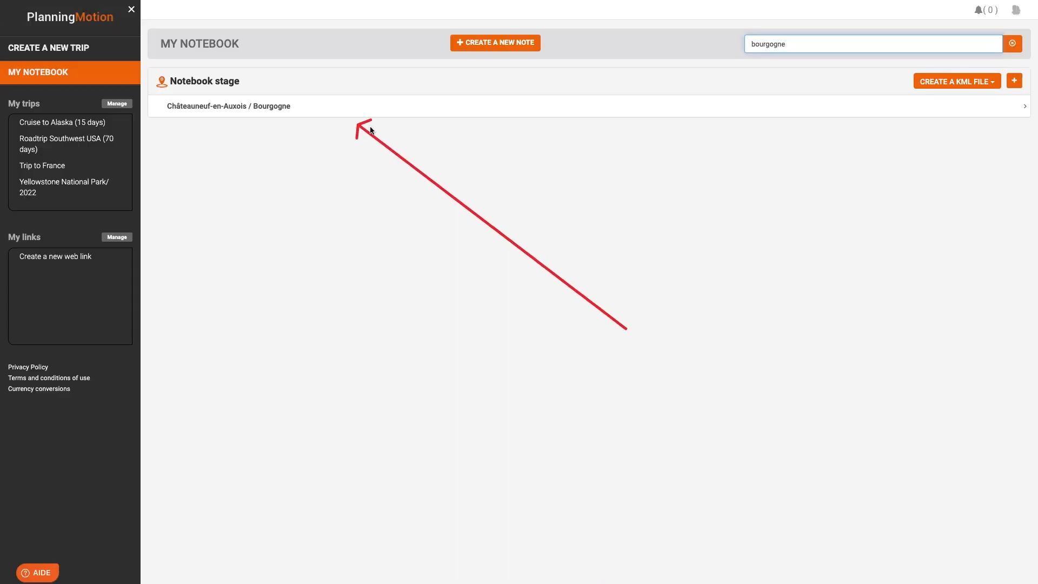
# - Open the Châteauneuf-en-Auxois / Bourgogne notebook stage and copy it into the Trip to France
pyautogui.click(764, 109)
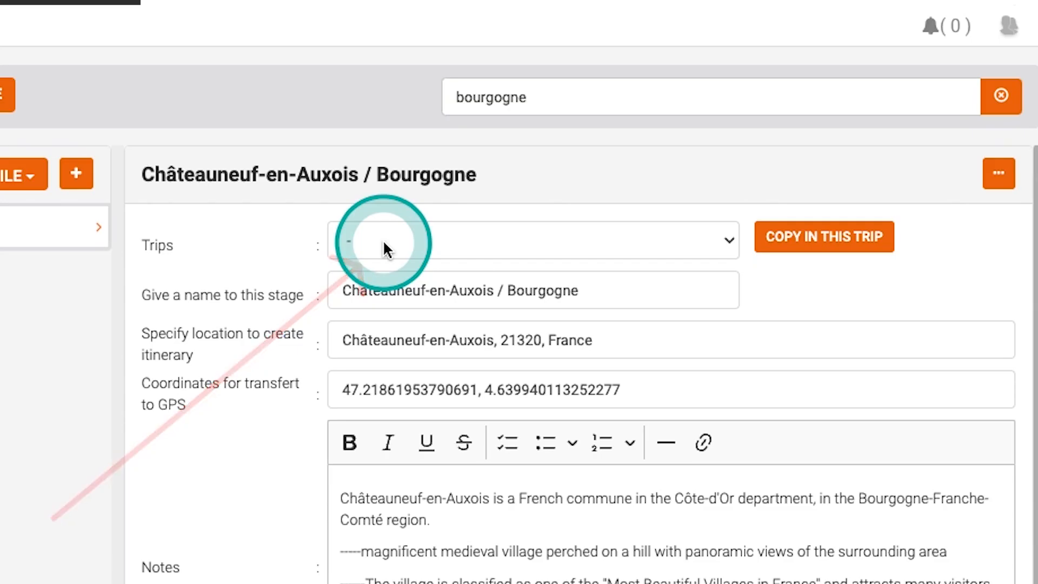
pyautogui.click(716, 116)
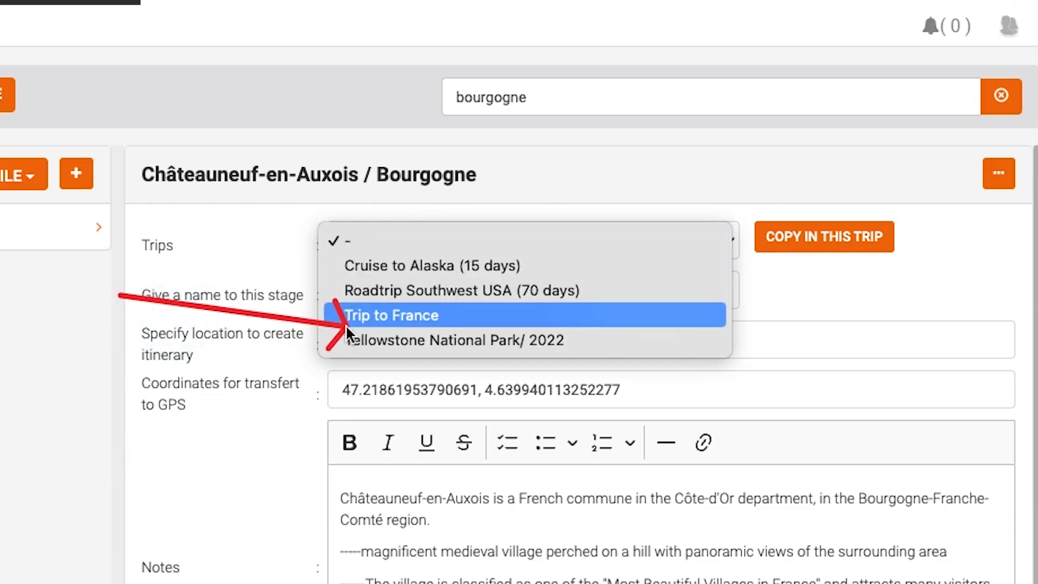
pyautogui.click(357, 315)
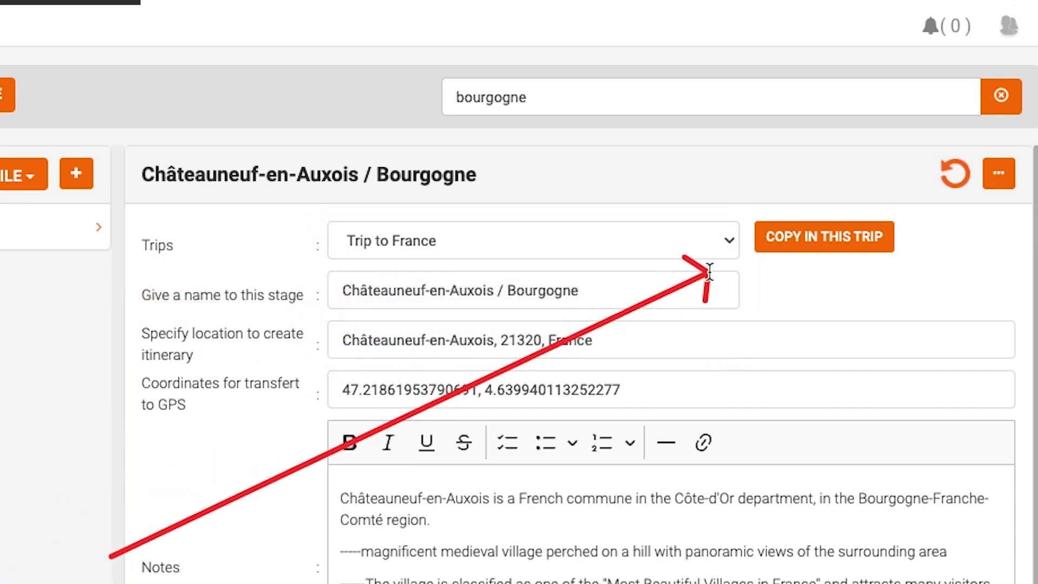
pyautogui.click(798, 249)
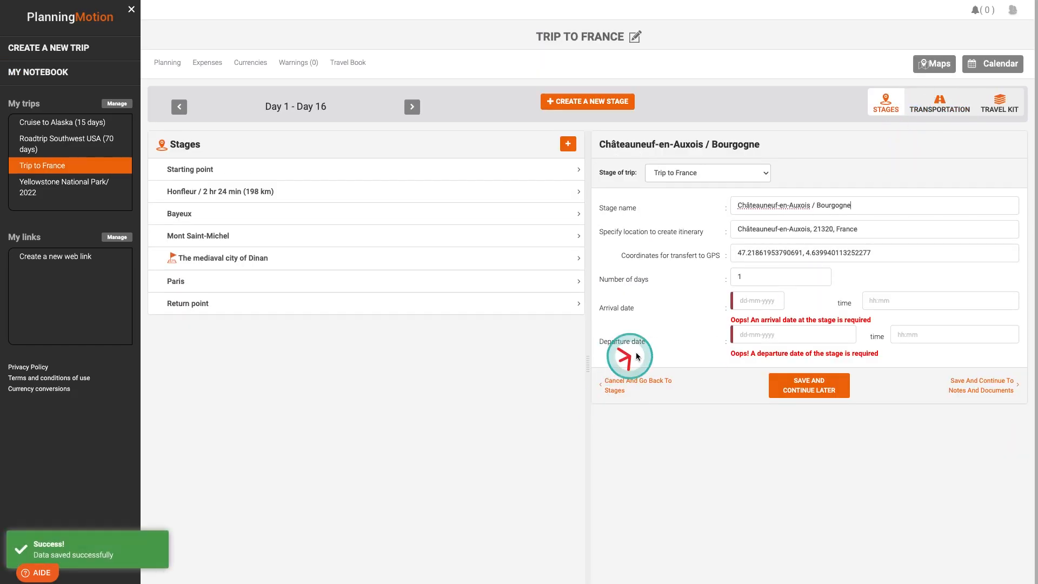
# - Set the copied stage's arrival date to 17-10-2024 and departure date to 18-10-2024, and save the stage
pyautogui.click(763, 314)
pyautogui.click(820, 396)
pyautogui.click(812, 387)
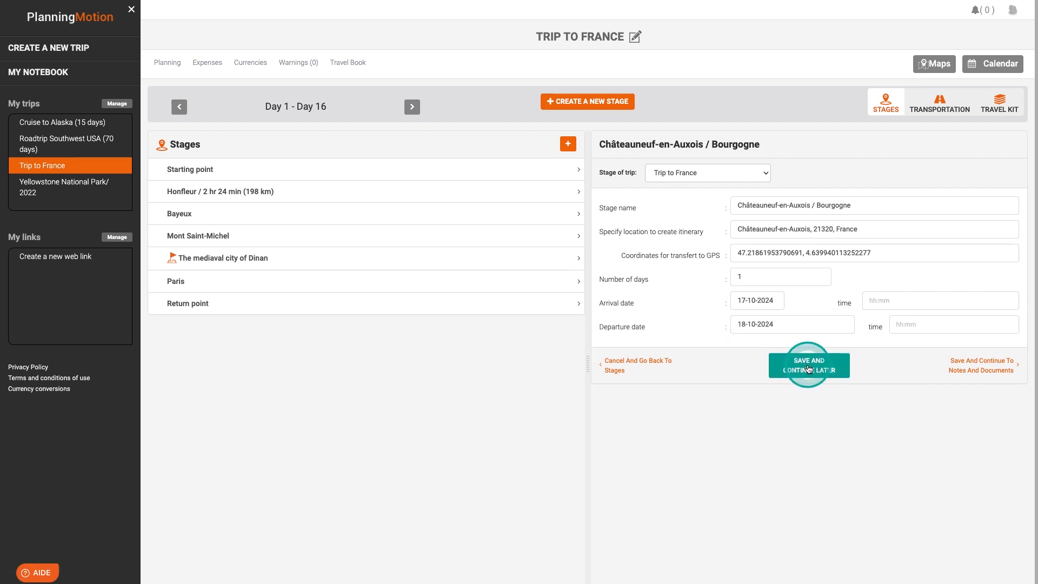
pyautogui.click(804, 364)
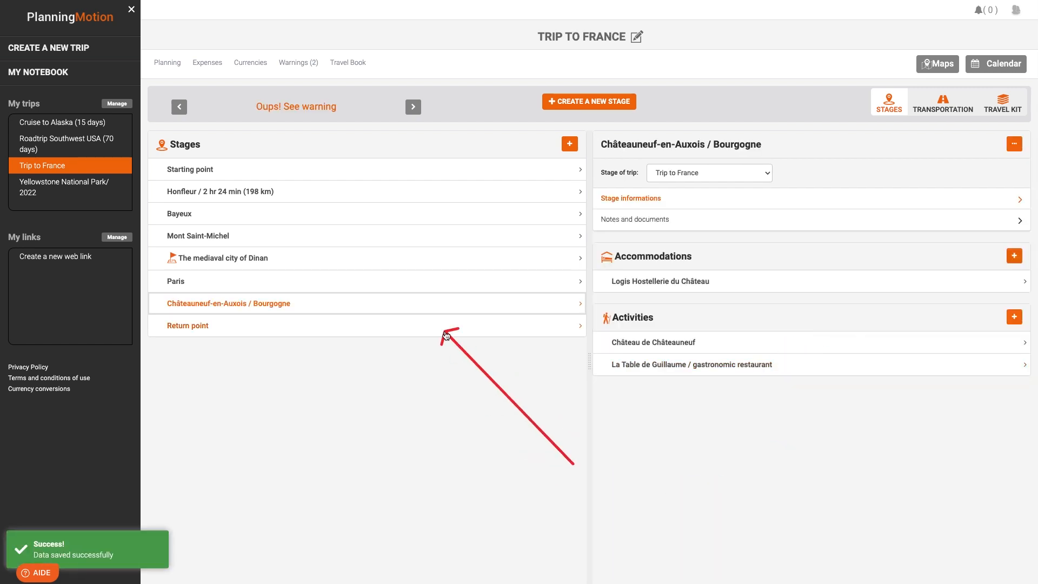
# - Review the Châteauneuf-en-Auxois / Bourgogne stage's information and notes, and examine the trip's warnings
pyautogui.click(648, 207)
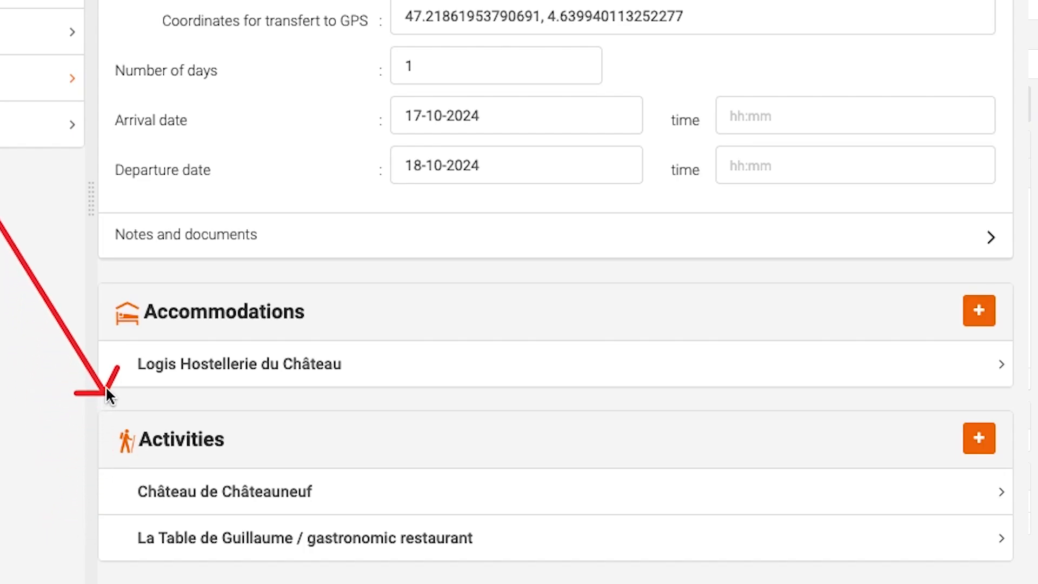
pyautogui.click(135, 238)
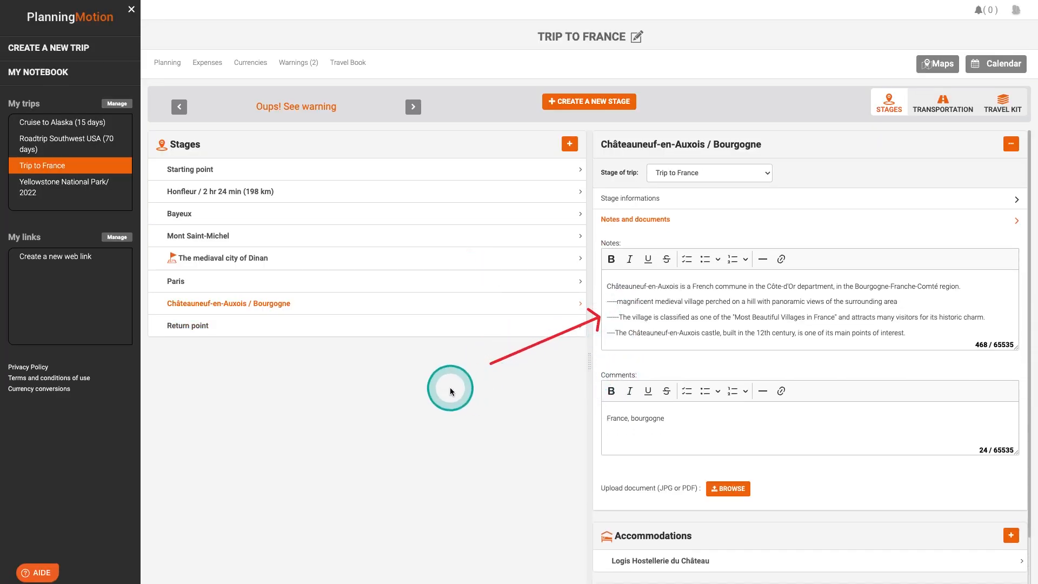
pyautogui.moveTo(506, 468)
pyautogui.mouseDown()
pyautogui.moveTo(471, 359)
pyautogui.moveTo(319, 105)
pyautogui.mouseUp()
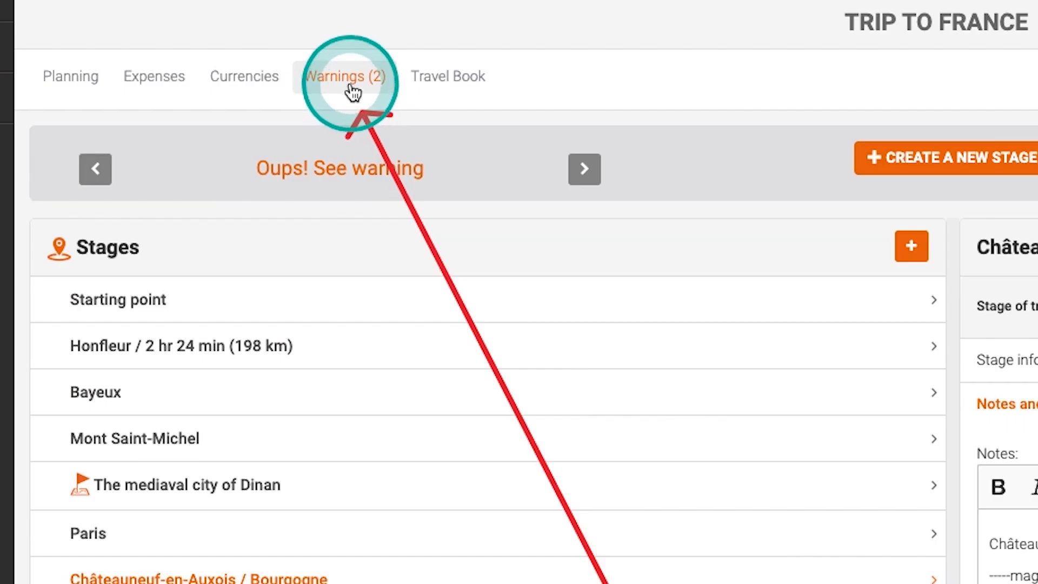
pyautogui.click(303, 69)
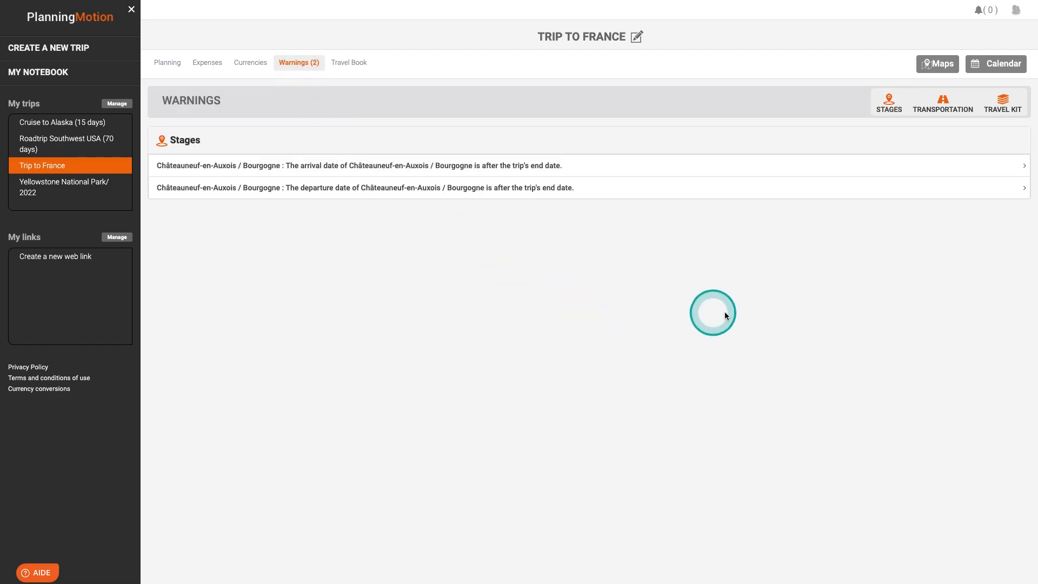
pyautogui.moveTo(758, 278)
pyautogui.mouseDown()
pyautogui.moveTo(688, 194)
pyautogui.moveTo(591, 167)
pyautogui.moveTo(556, 208)
pyautogui.mouseUp()
pyautogui.click(360, 322)
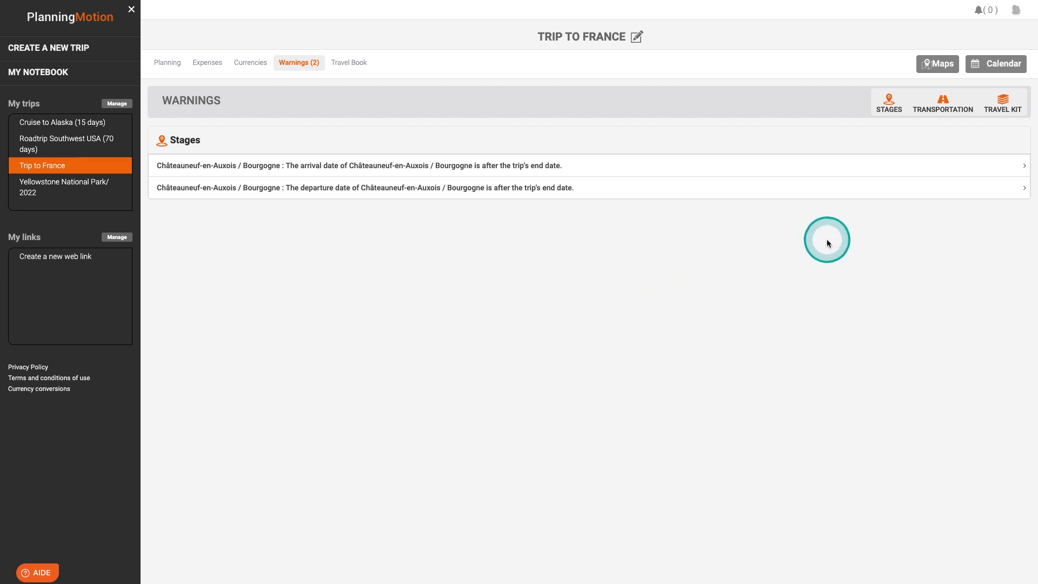
# - Open the trip calendar and move the Châteauneuf-en-Auxois / Bourgogne stage to 8 October 2024
pyautogui.click(992, 64)
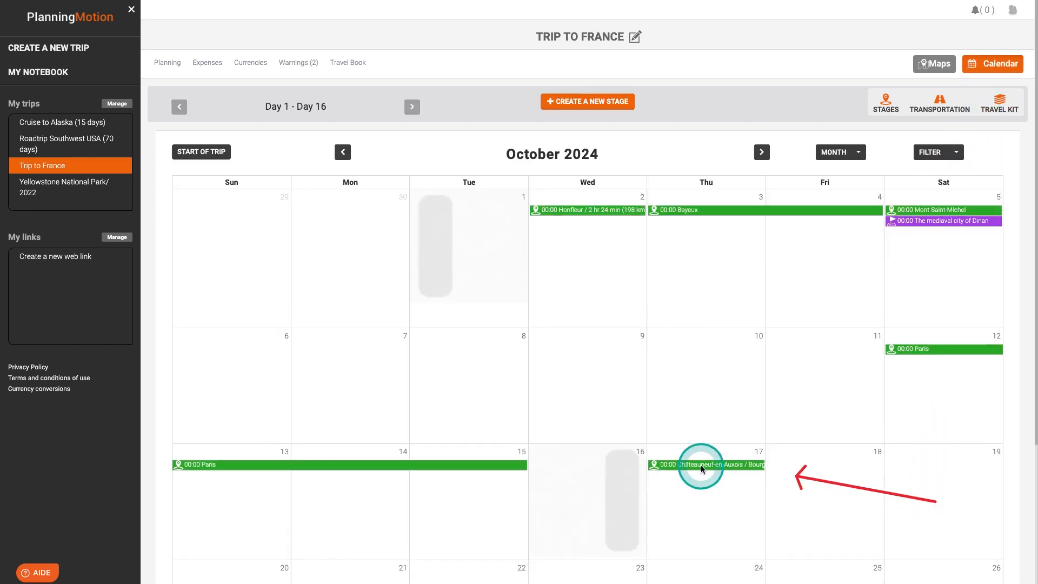
pyautogui.moveTo(702, 468); pyautogui.dragTo(465, 359)
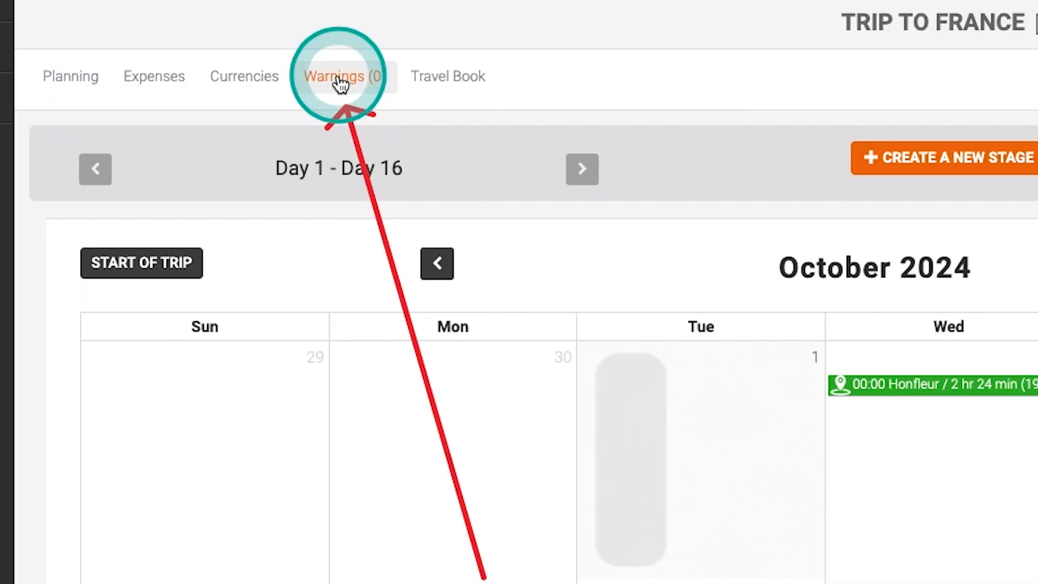
# - Check the Trip to France's warnings, and open the France 2 weeks Roadtrip (SHARED) for planning
pyautogui.click(296, 63)
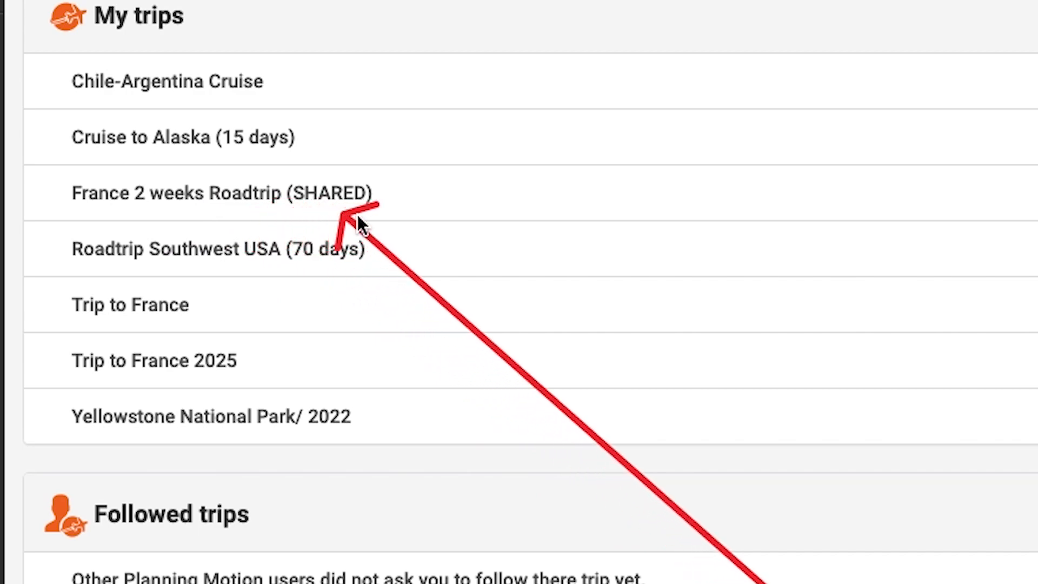
pyautogui.click(240, 158)
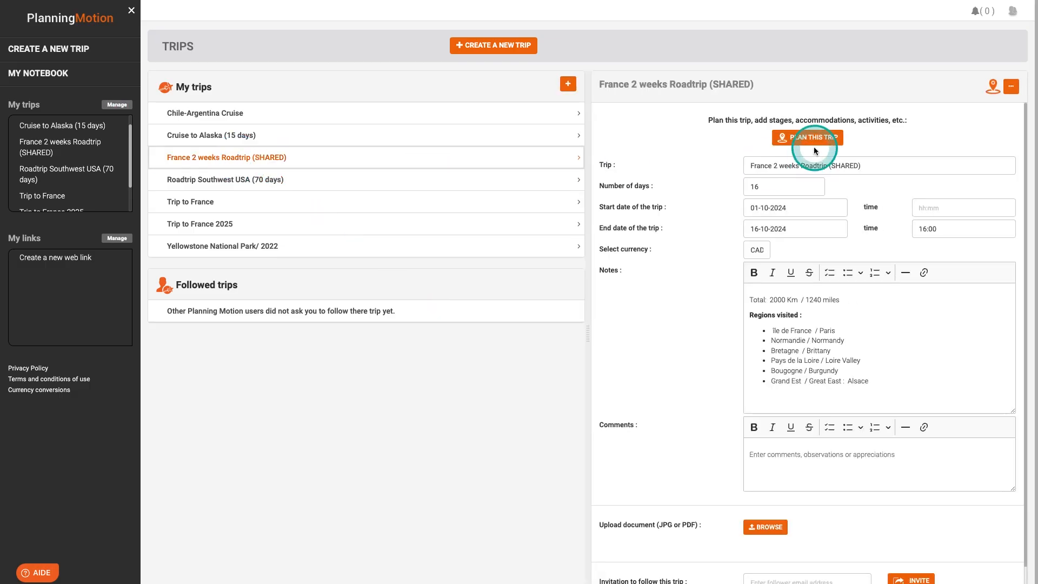
pyautogui.click(814, 148)
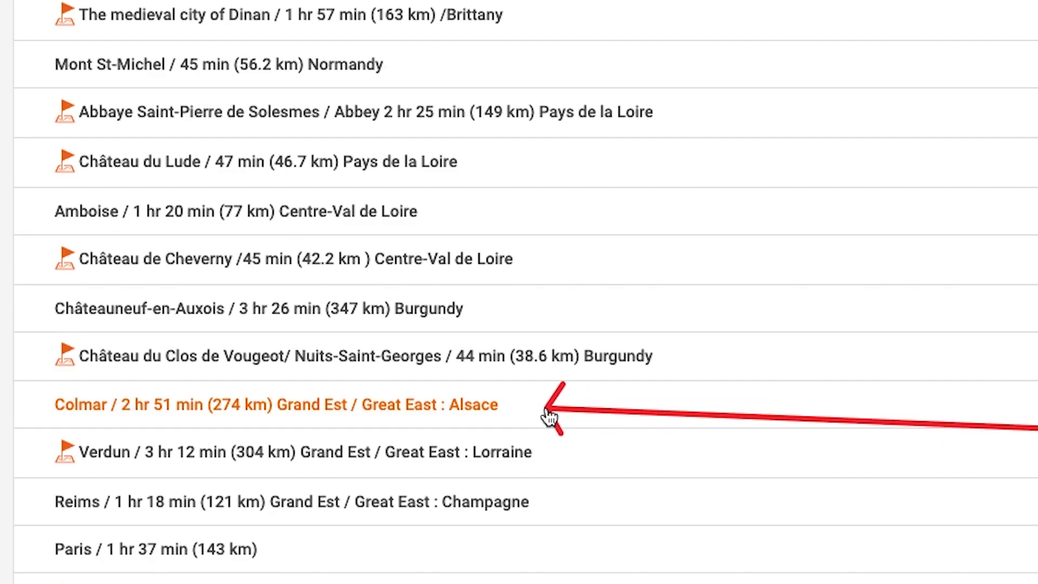
# - Duplicate the Colmar stage of the France 2 weeks Roadtrip (SHARED) and move the copy to the Trip to France
pyautogui.click(443, 414)
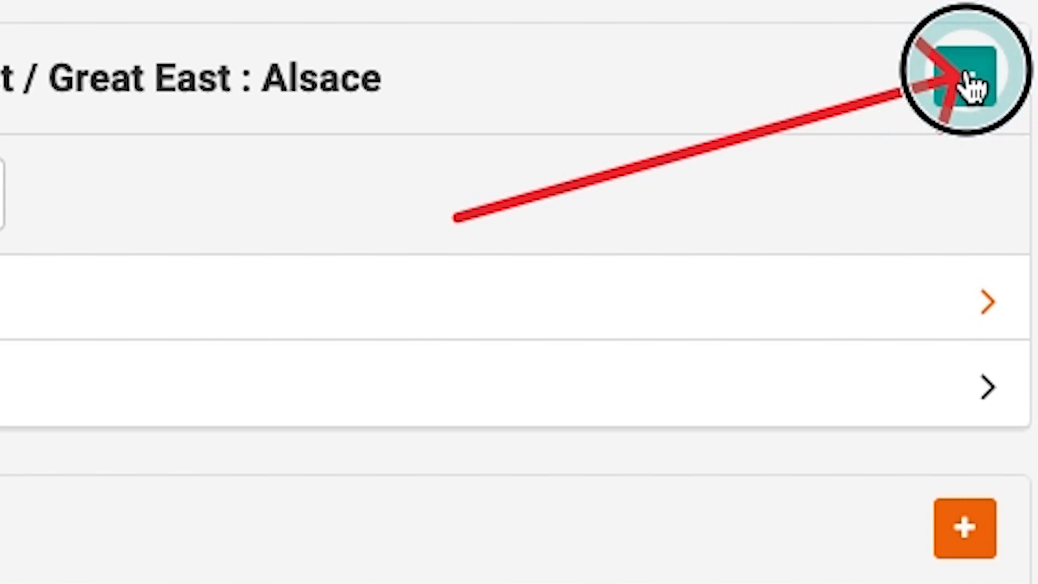
pyautogui.click(1012, 145)
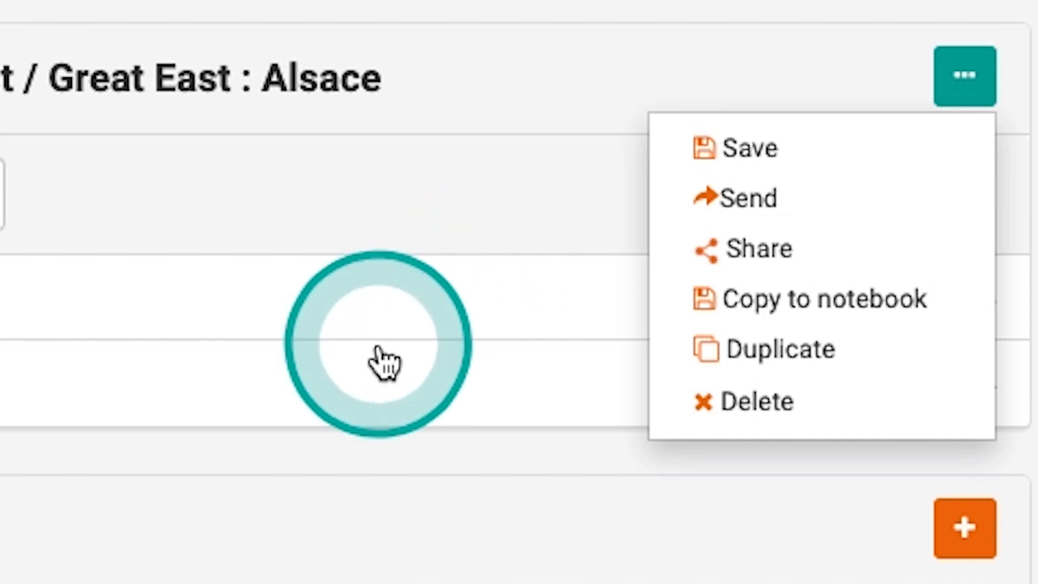
pyautogui.click(741, 354)
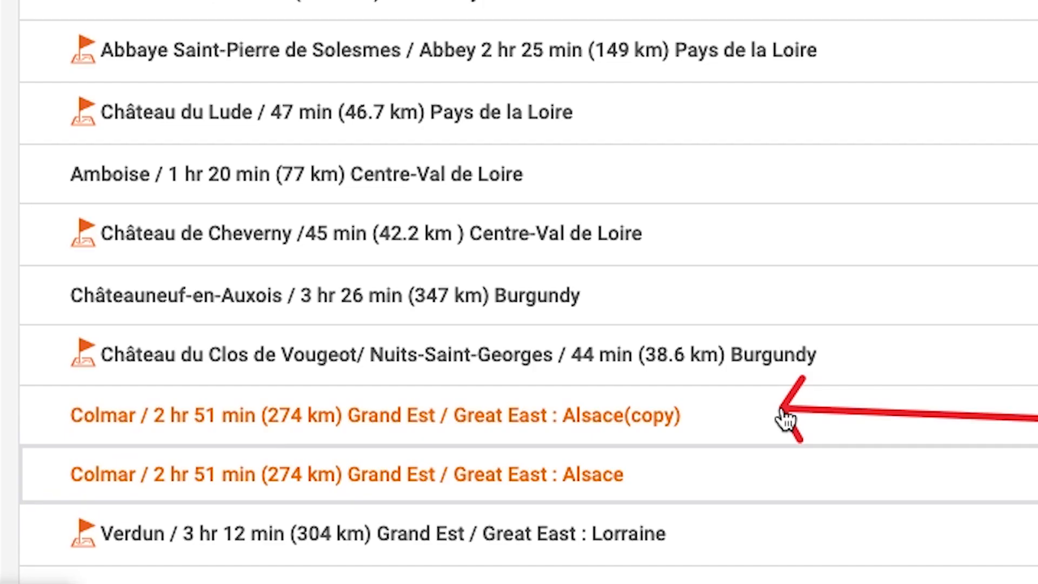
pyautogui.click(377, 467)
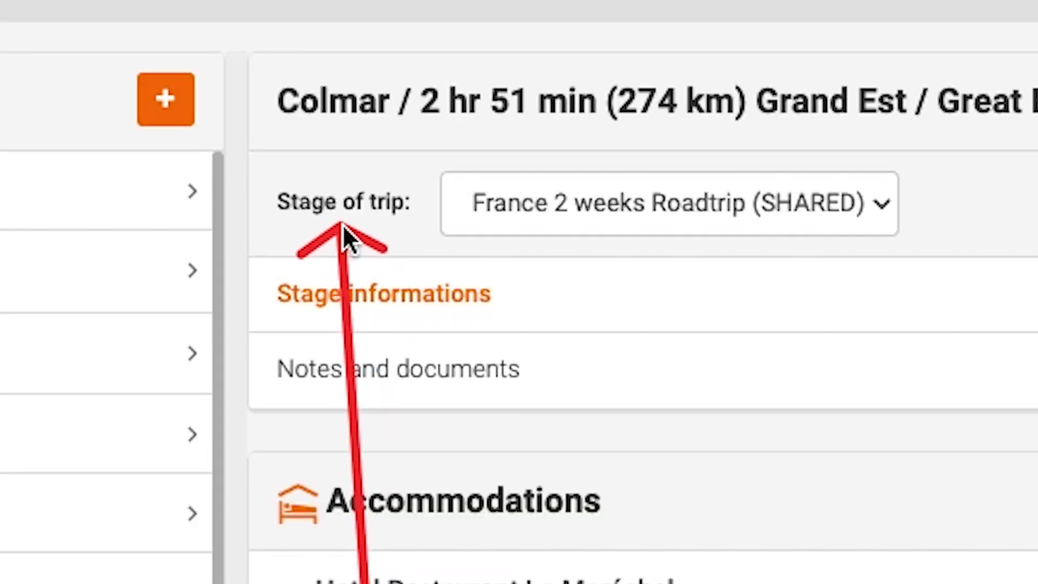
pyautogui.click(745, 196)
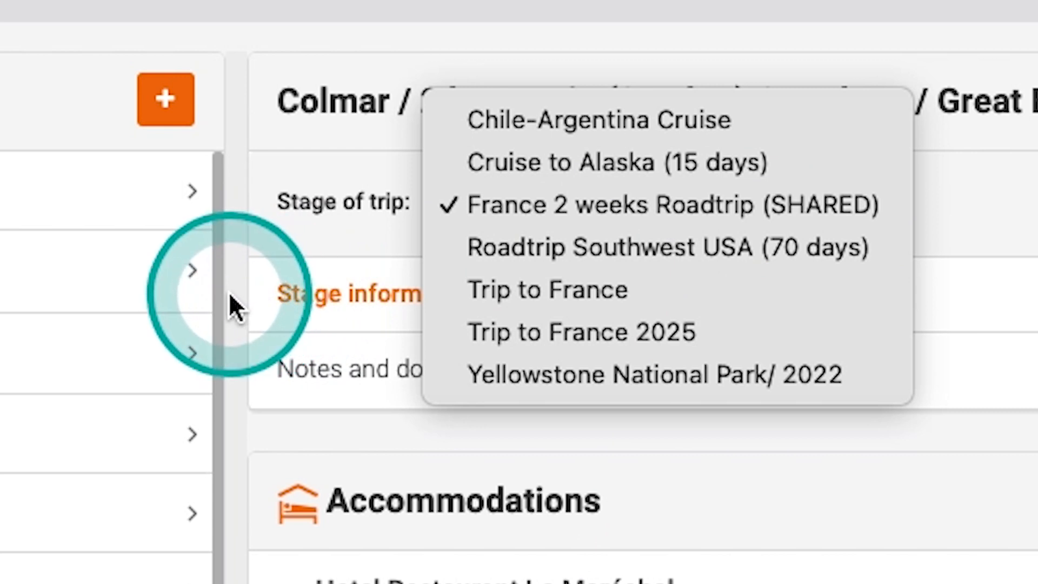
pyautogui.click(512, 287)
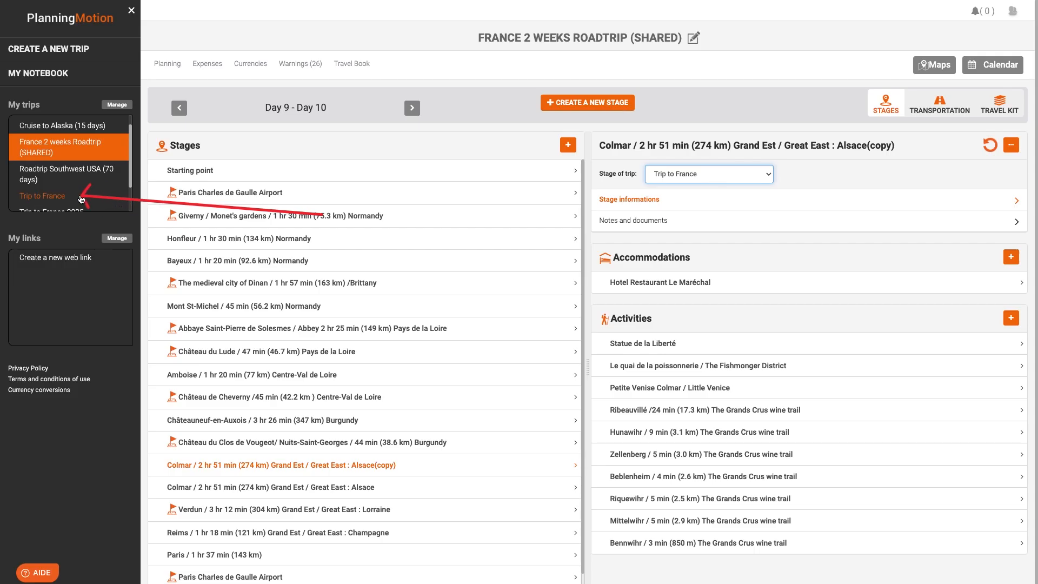
# - In the Trip to France, rename the copied Colmar stage as Colmar / Alsace
pyautogui.click(61, 199)
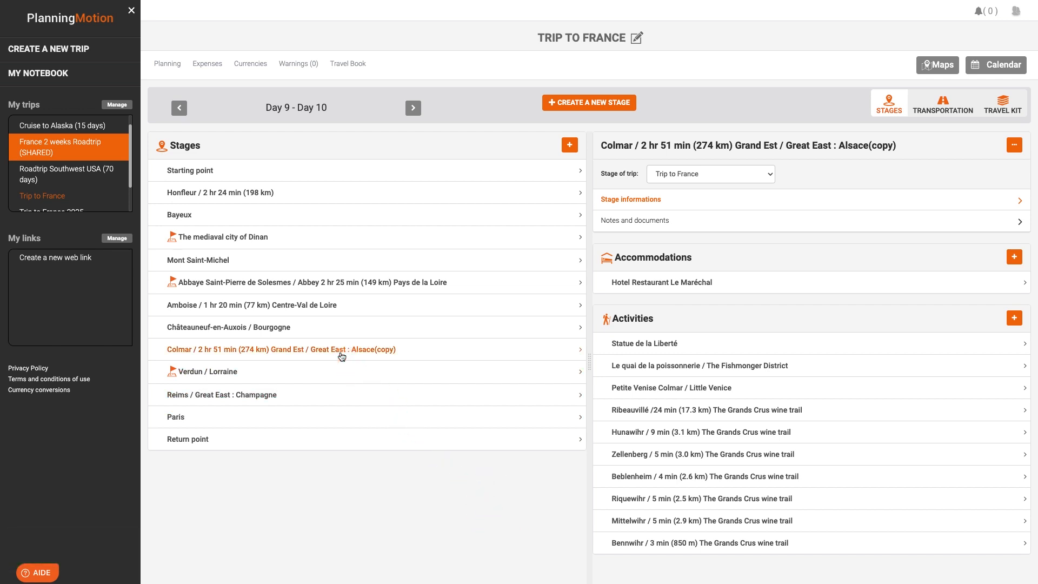
pyautogui.click(695, 200)
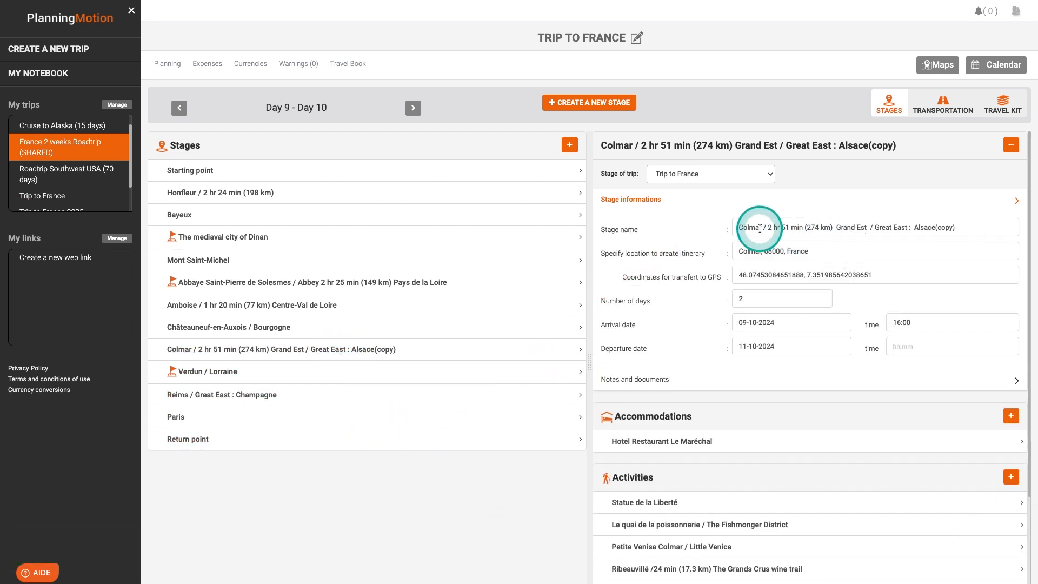
pyautogui.moveTo(759, 229); pyautogui.dragTo(913, 228)
pyautogui.press('BackSpace')
pyautogui.write('/')
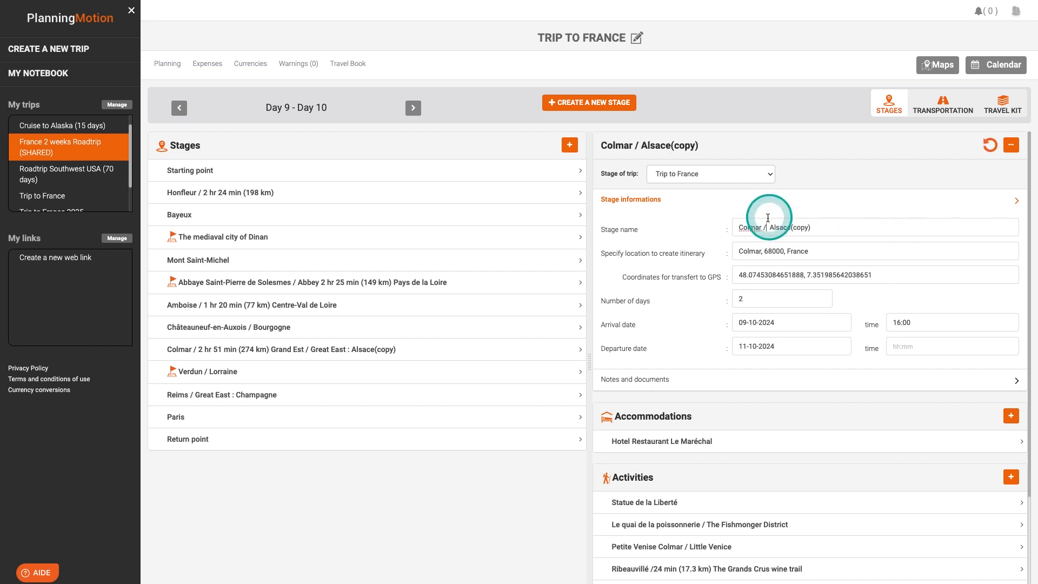
pyautogui.moveTo(810, 228); pyautogui.dragTo(791, 229)
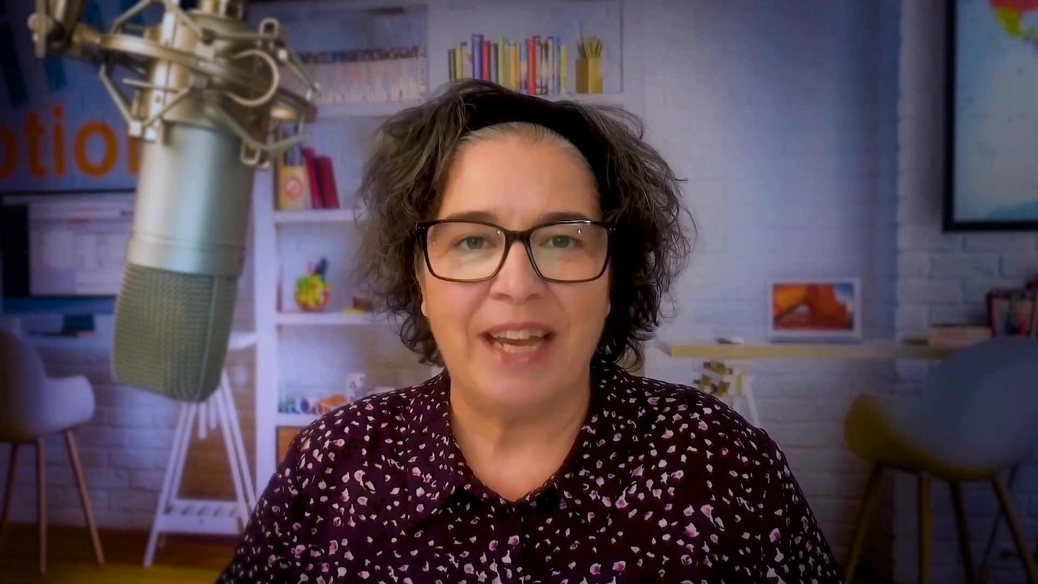
# - Upload Menu Table du Lion.pdf to the documents of the Hôtel le Lion d'Or accommodation in the Bayeux stage
pyautogui.click(174, 213)
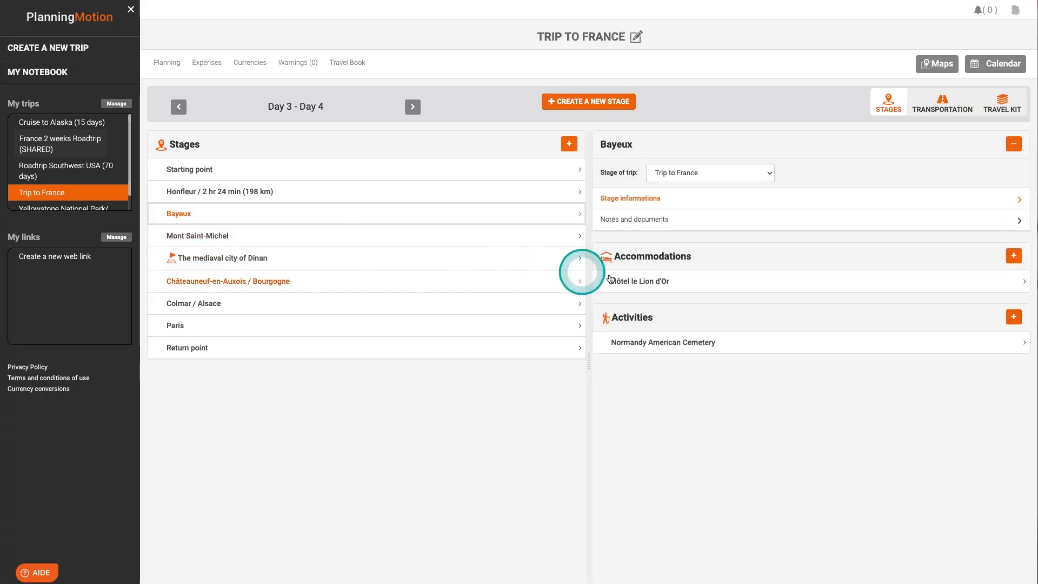
pyautogui.click(710, 282)
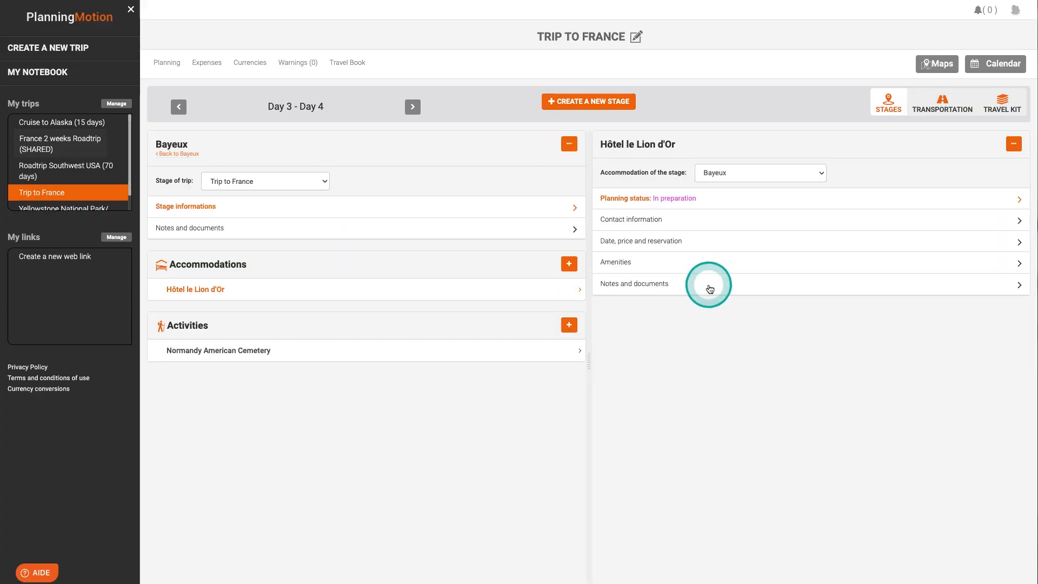
pyautogui.click(710, 287)
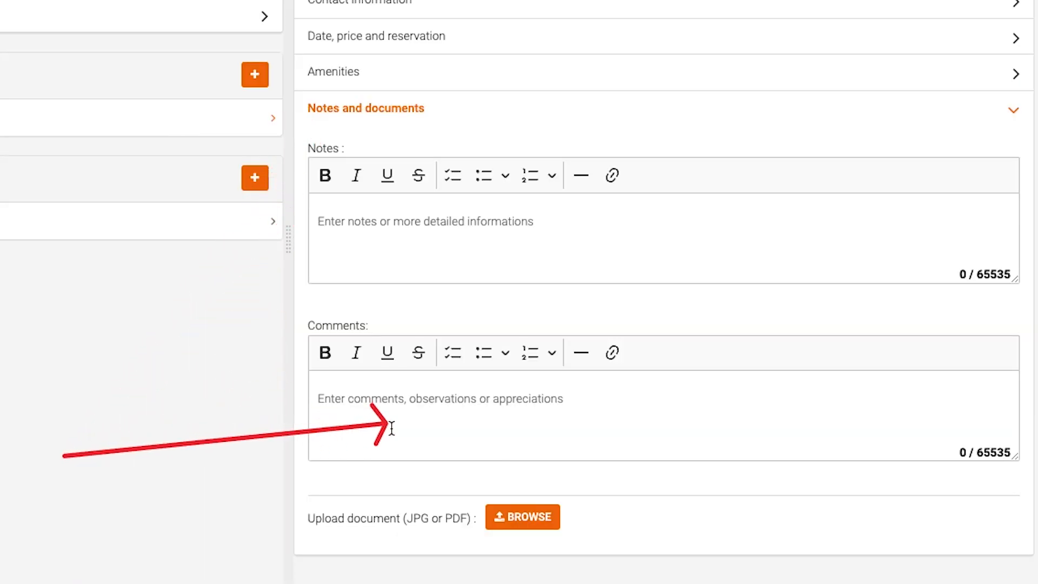
pyautogui.click(532, 525)
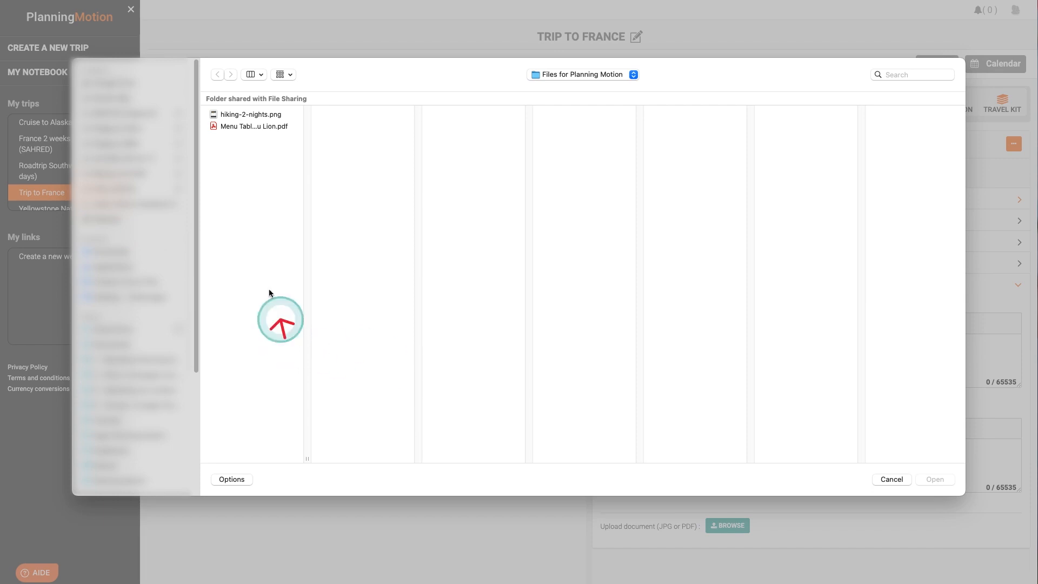
pyautogui.click(235, 128)
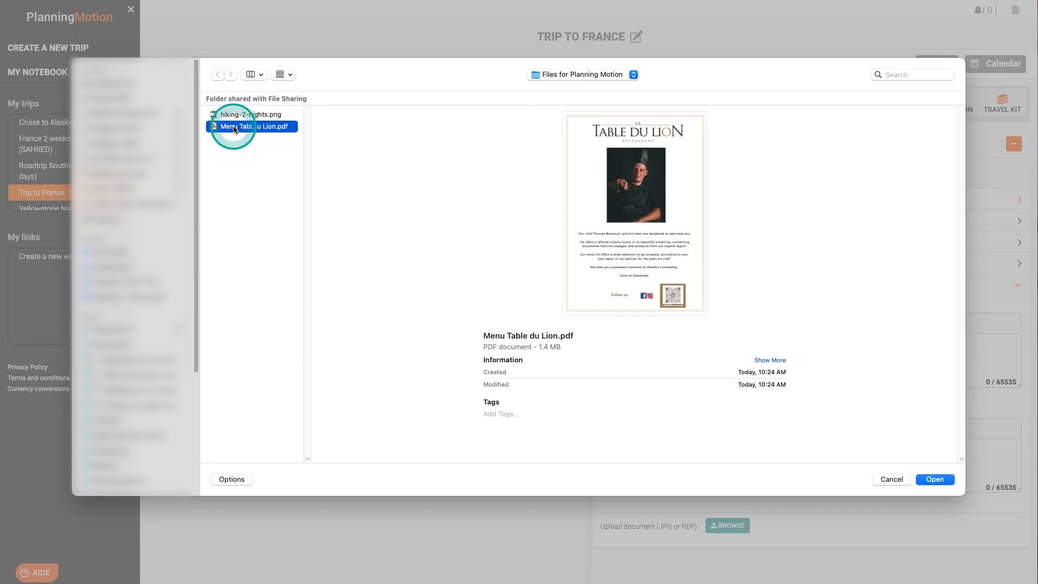
pyautogui.click(933, 479)
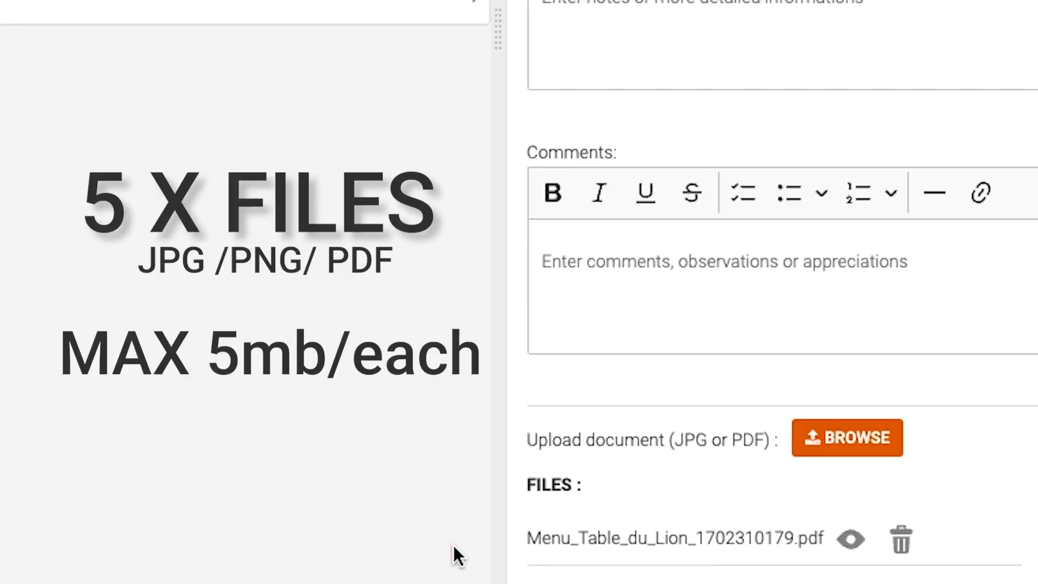
pyautogui.click(569, 568)
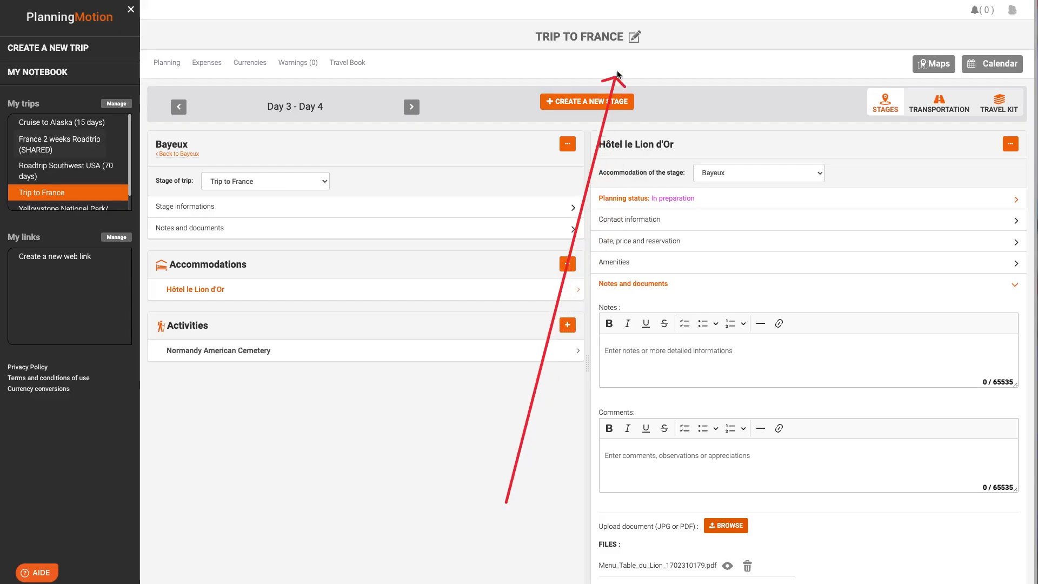
# - In the Trip to France's details, enter a checked to-do item reading Notes in the notes and start a numbered list in the comments
pyautogui.click(634, 38)
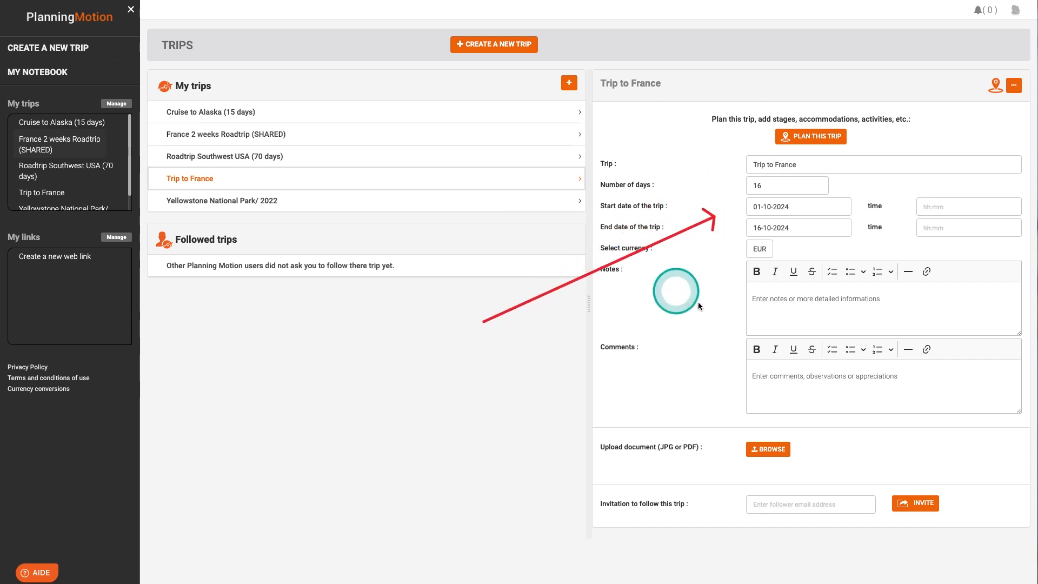
pyautogui.click(762, 297)
pyautogui.write('No')
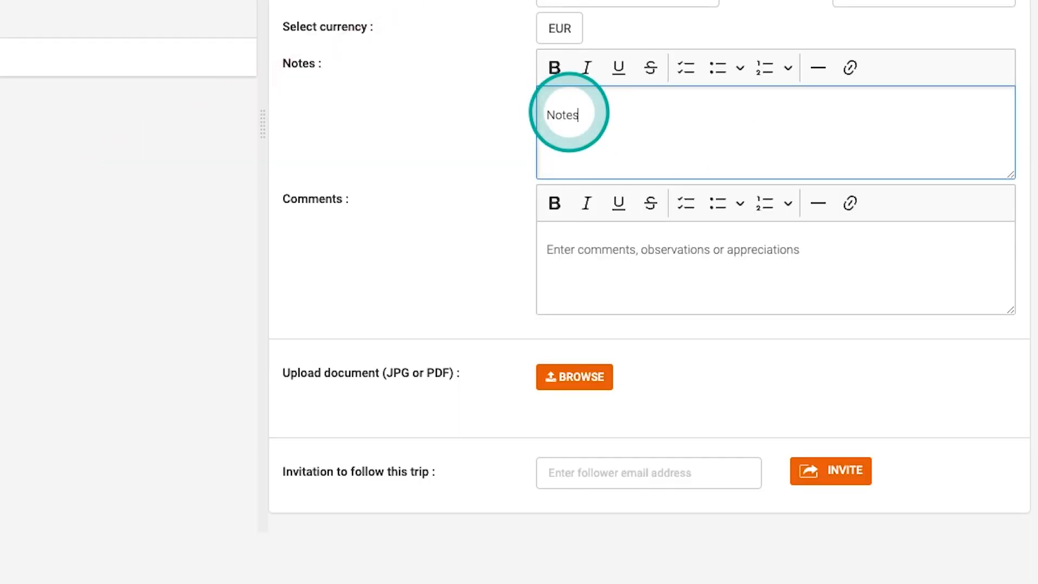
pyautogui.write('tes')
pyautogui.click(738, 68)
pyautogui.click(728, 111)
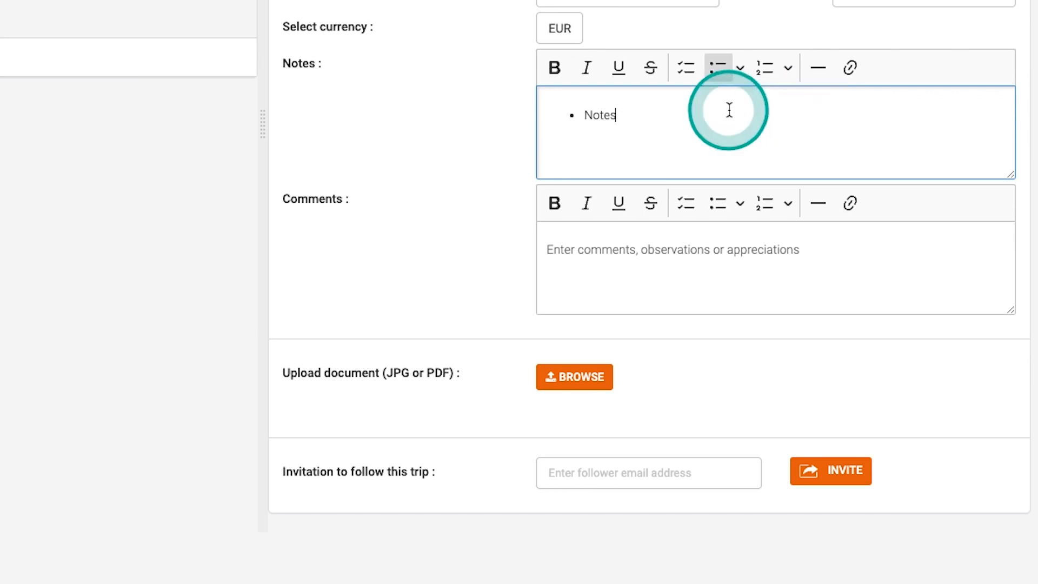
pyautogui.click(686, 67)
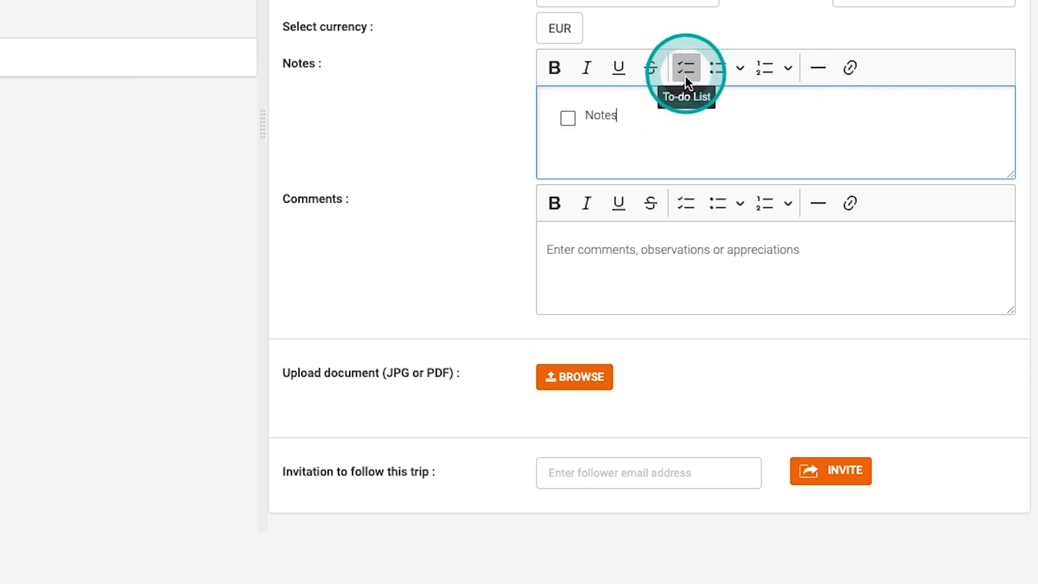
pyautogui.click(567, 118)
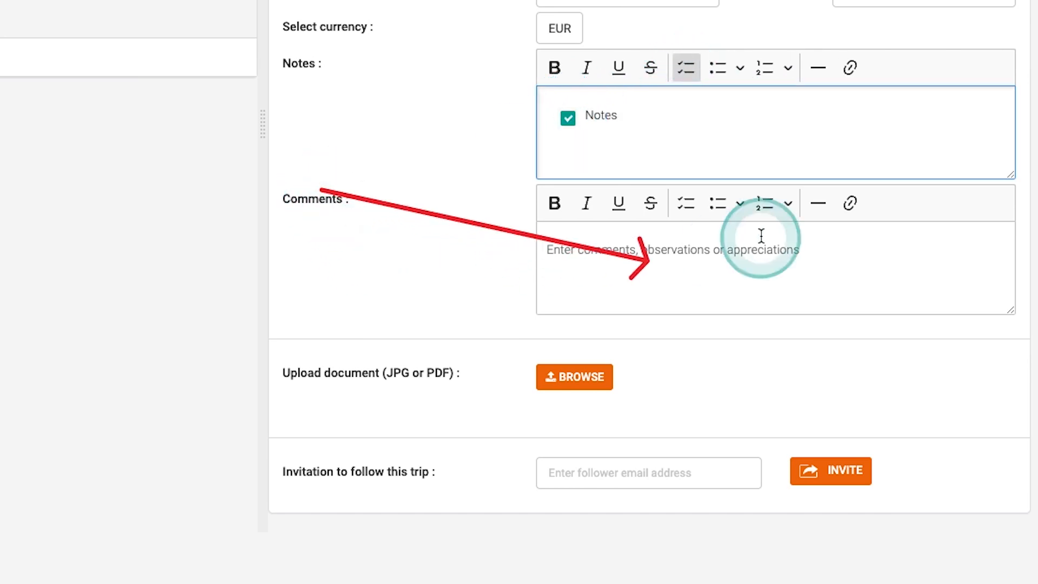
pyautogui.click(763, 204)
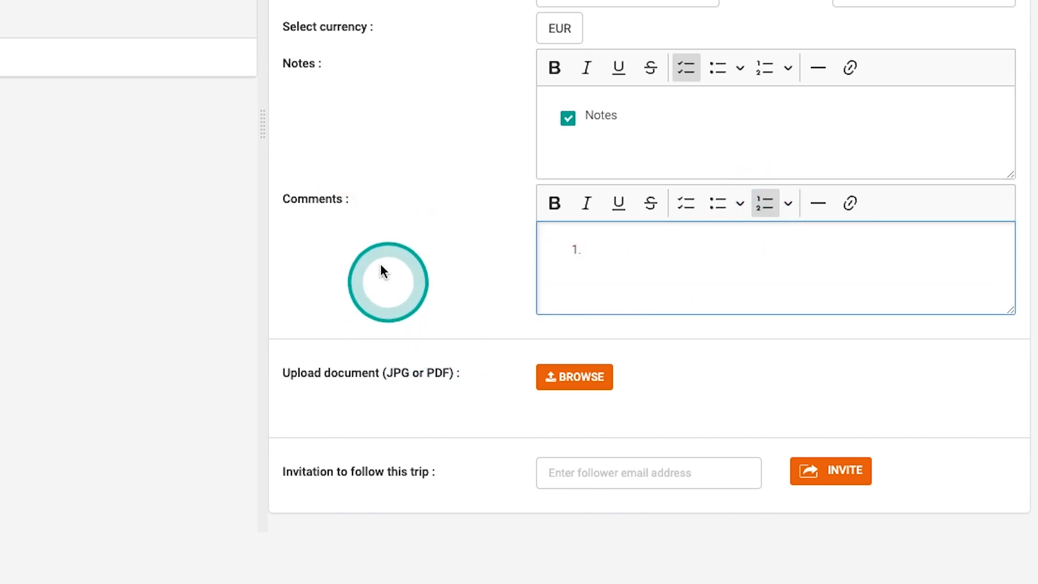
pyautogui.click(551, 360)
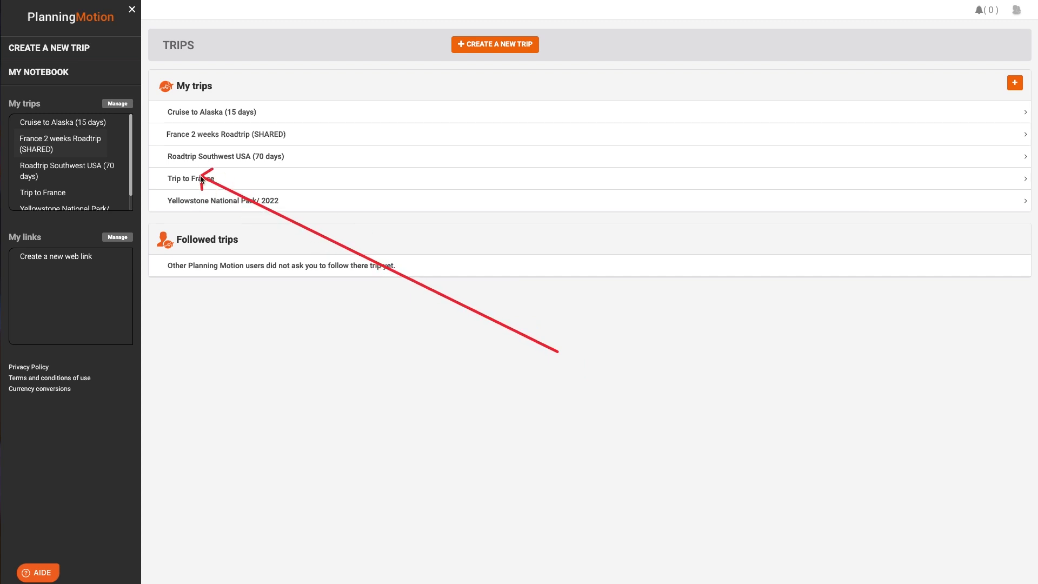
# - Open the Trip to France's plan and review its stage list and its October 2024 calendar
pyautogui.click(190, 181)
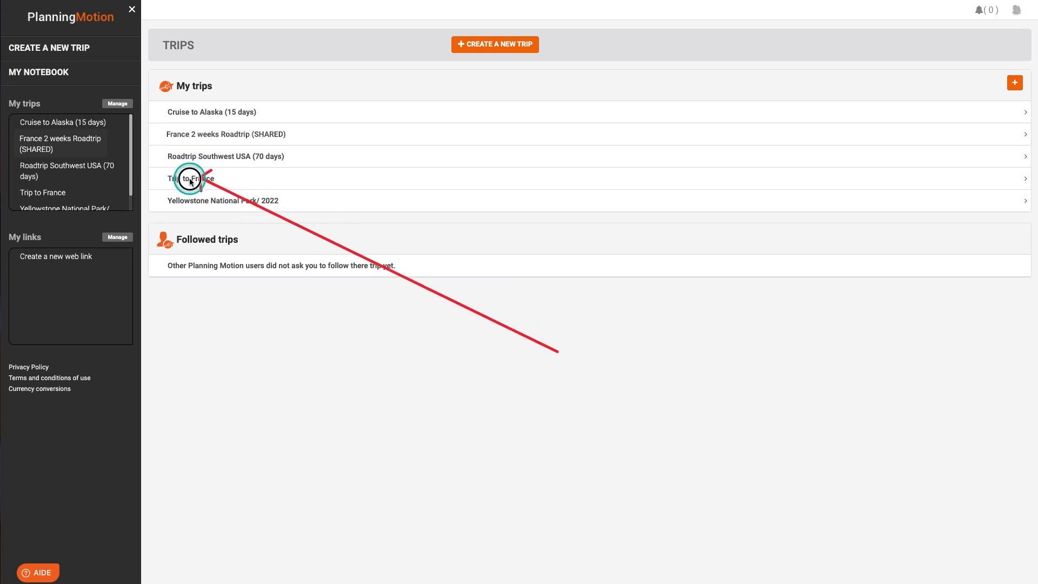
pyautogui.click(806, 141)
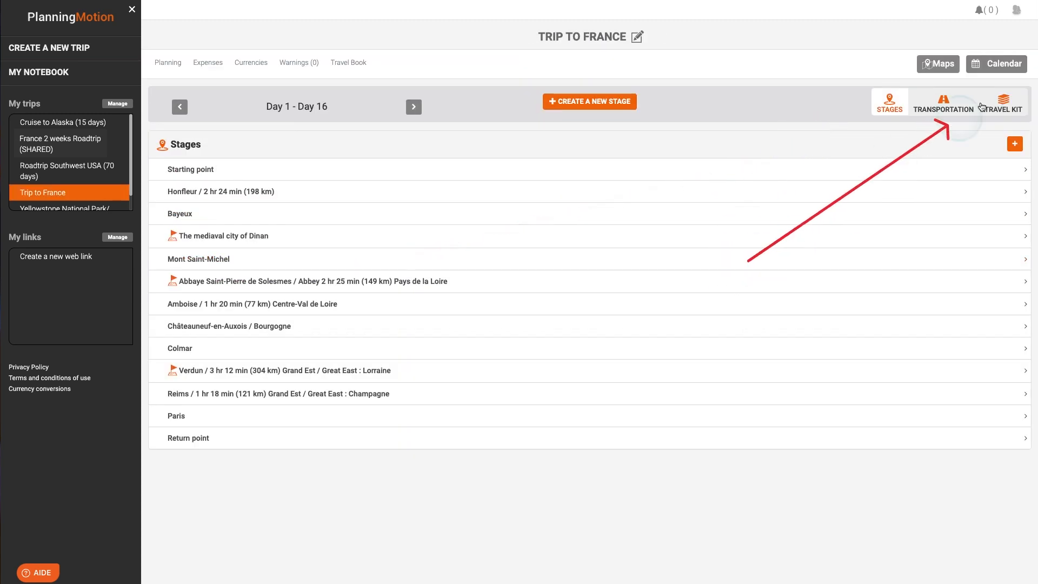
pyautogui.click(987, 70)
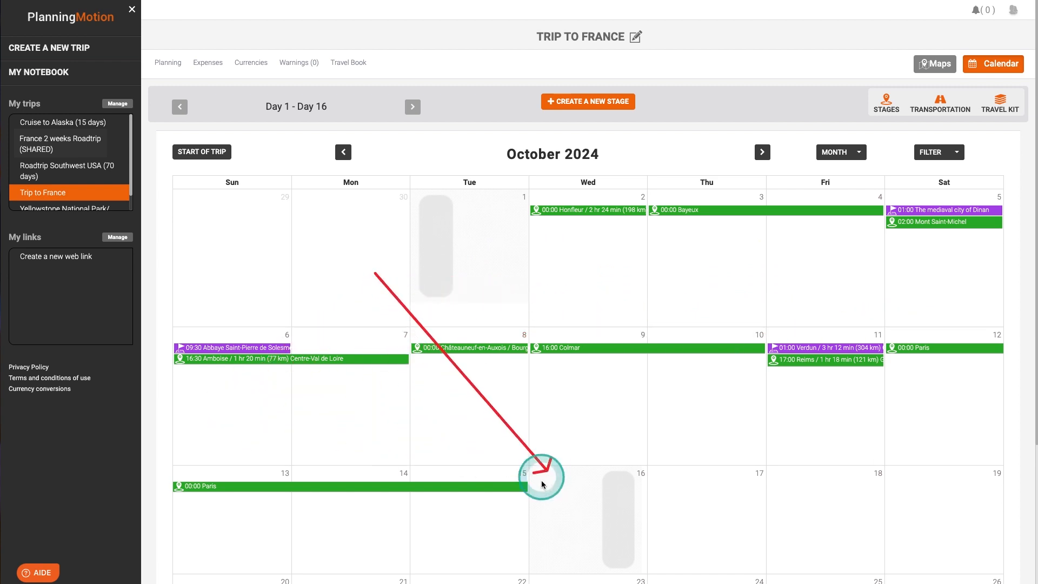
pyautogui.click(887, 102)
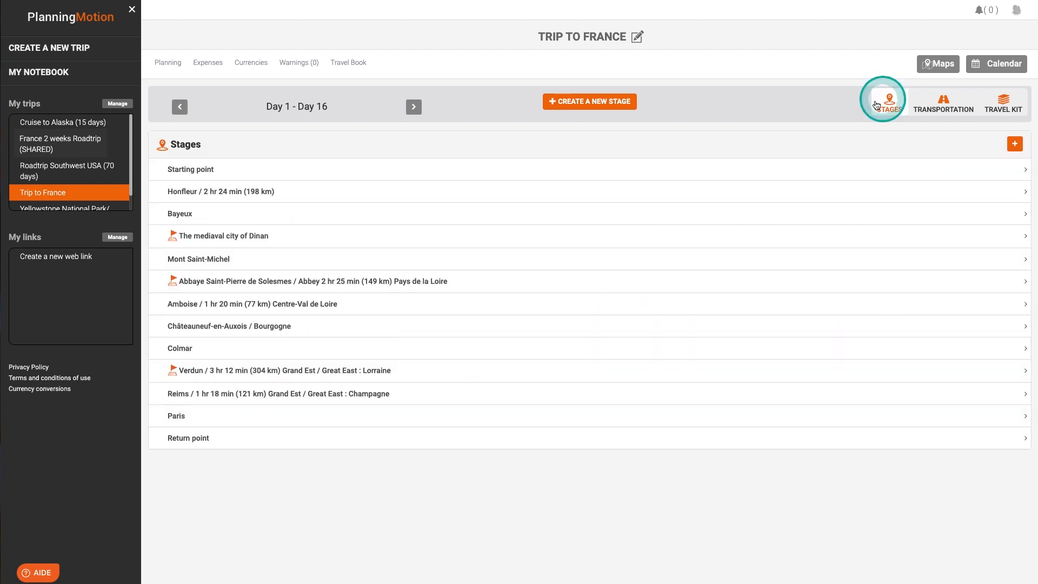
# - Duplicate the entire Trip to France and open the copy's details
pyautogui.click(636, 39)
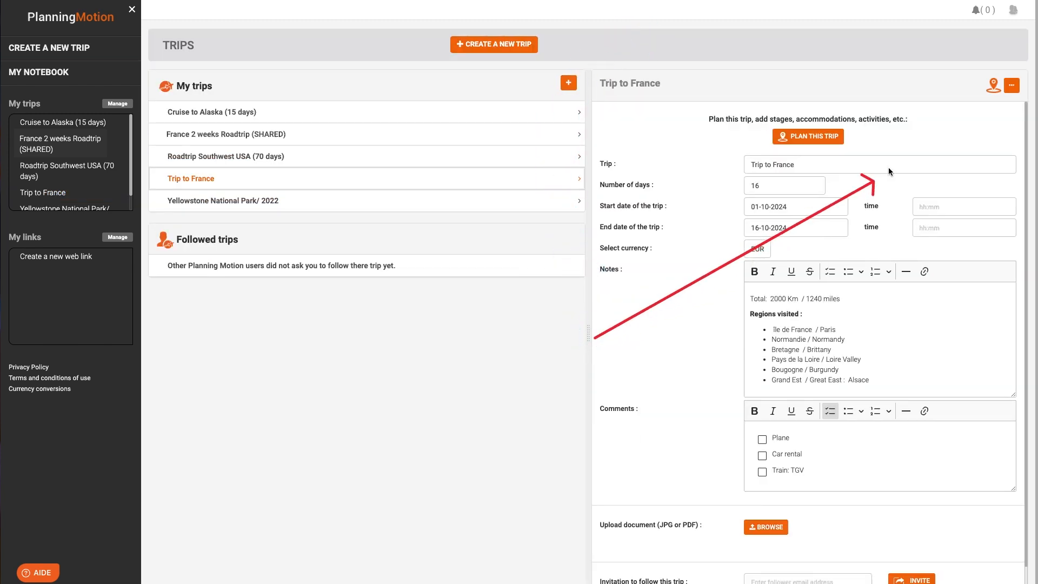
pyautogui.click(1010, 85)
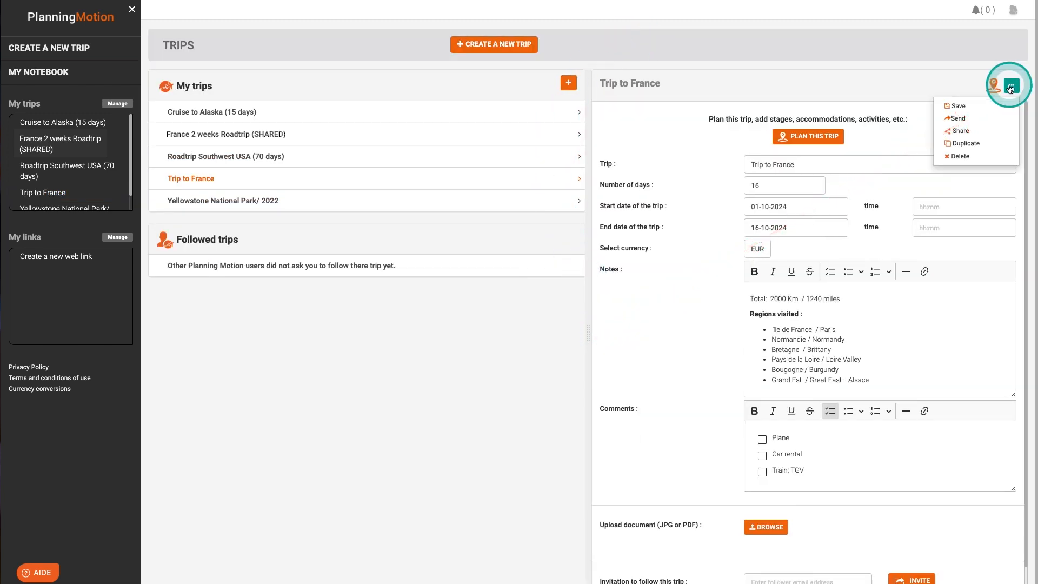
pyautogui.click(956, 145)
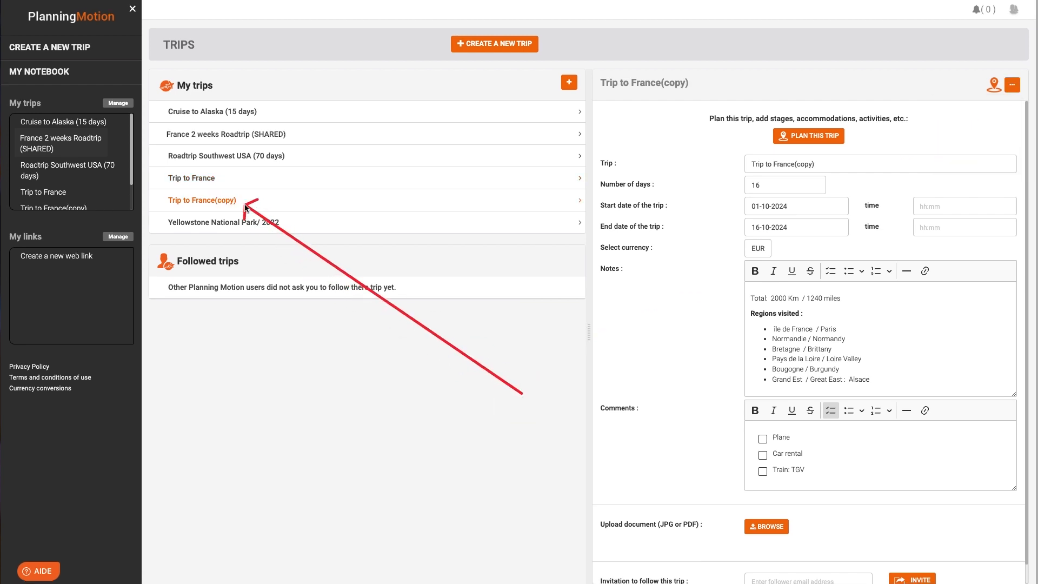
pyautogui.click(219, 203)
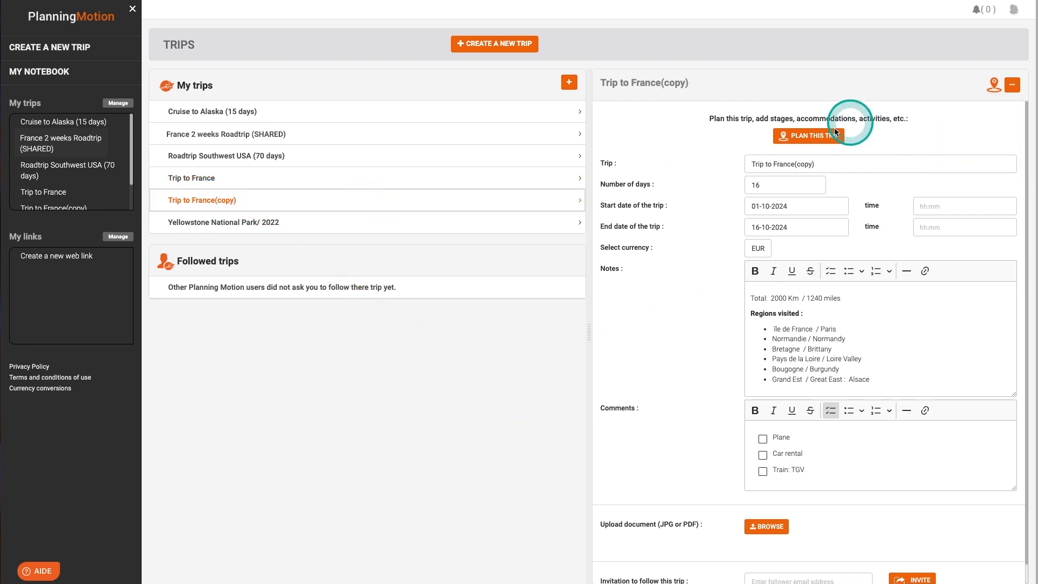
# - Open the copied trip's plan to review its stage list and return to the trip's details
pyautogui.click(813, 134)
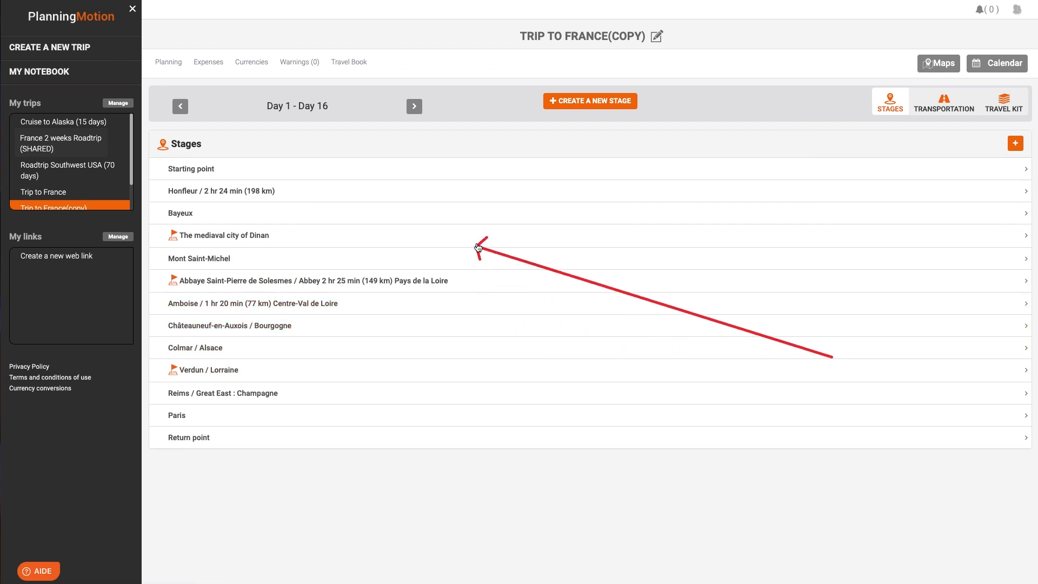
pyautogui.click(656, 374)
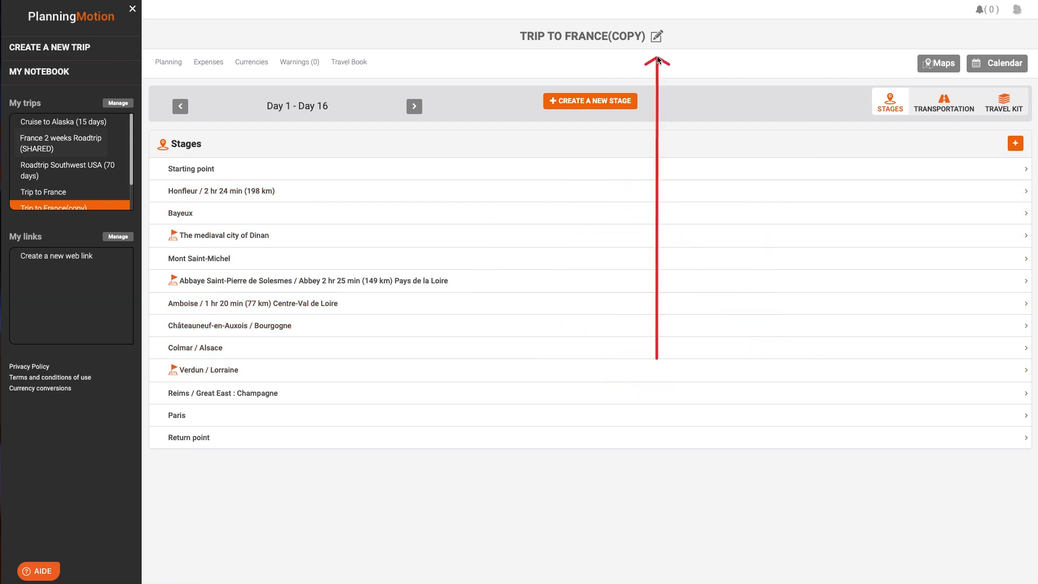
pyautogui.click(656, 36)
# - Set the start date of the copied trip to 02-09-2025
pyautogui.click(747, 210)
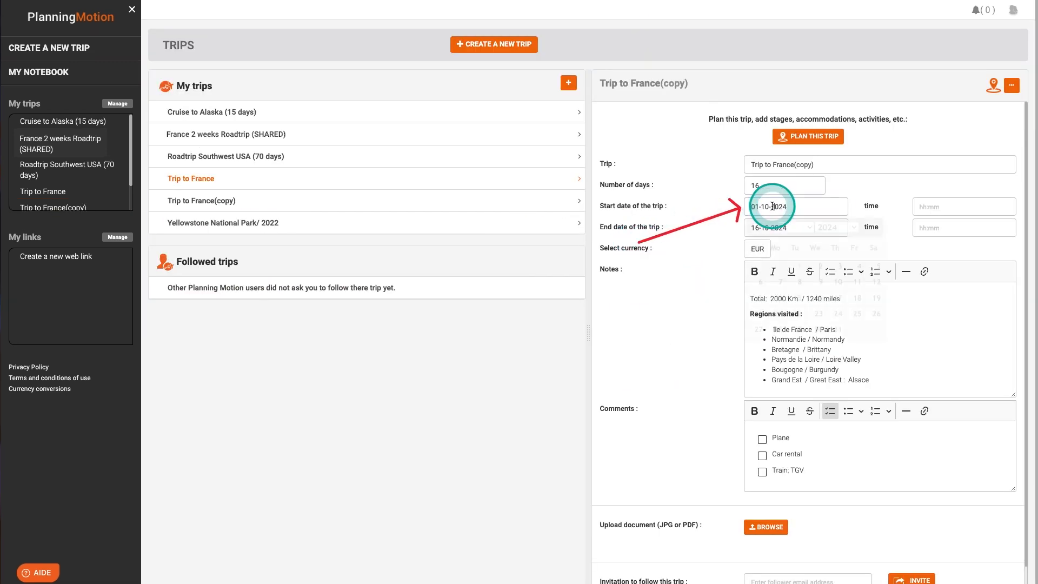
pyautogui.click(808, 228)
pyautogui.click(786, 214)
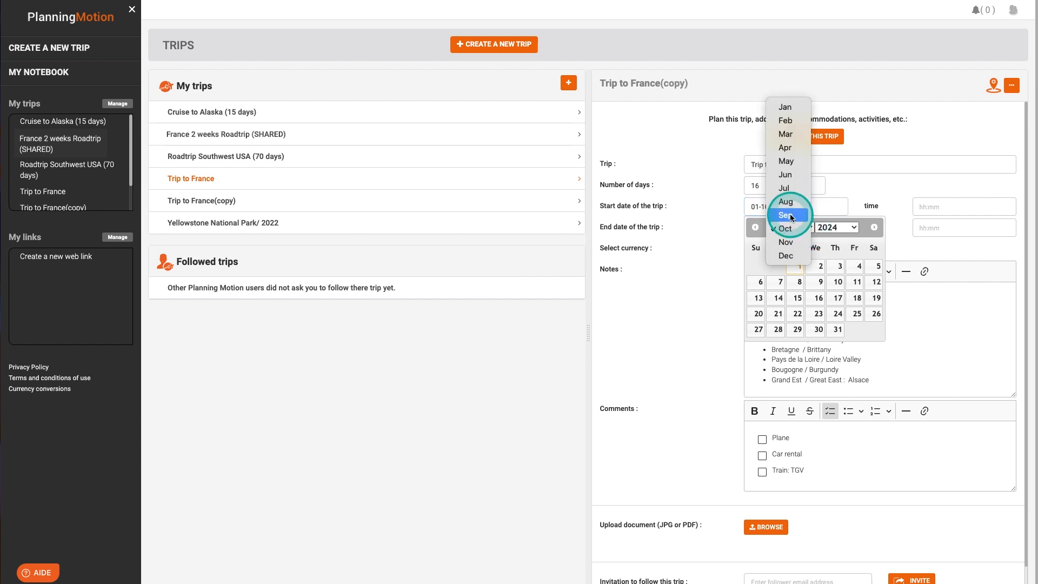
pyautogui.click(850, 228)
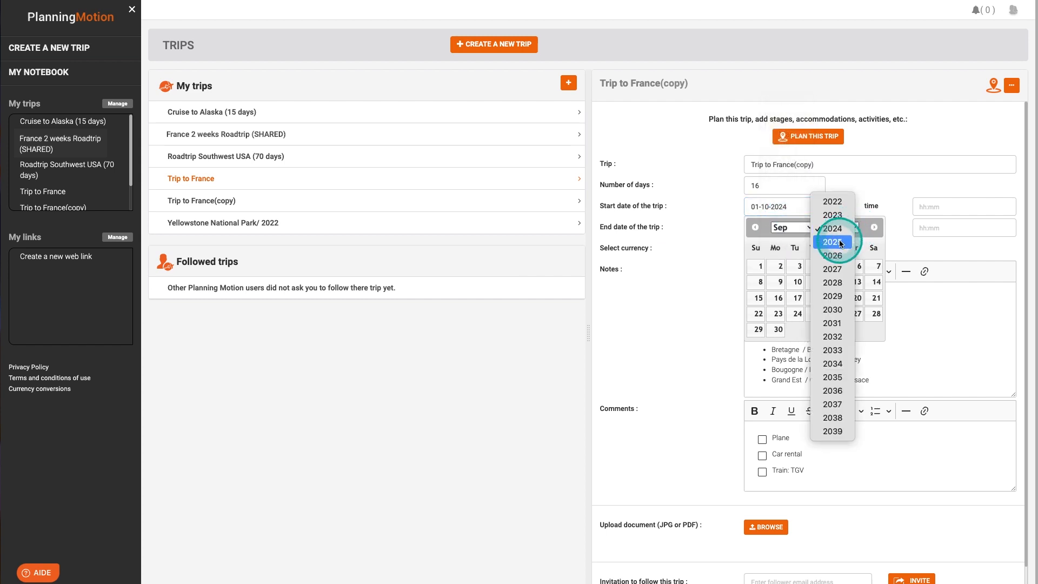
pyautogui.click(833, 241)
pyautogui.click(781, 268)
pyautogui.click(798, 268)
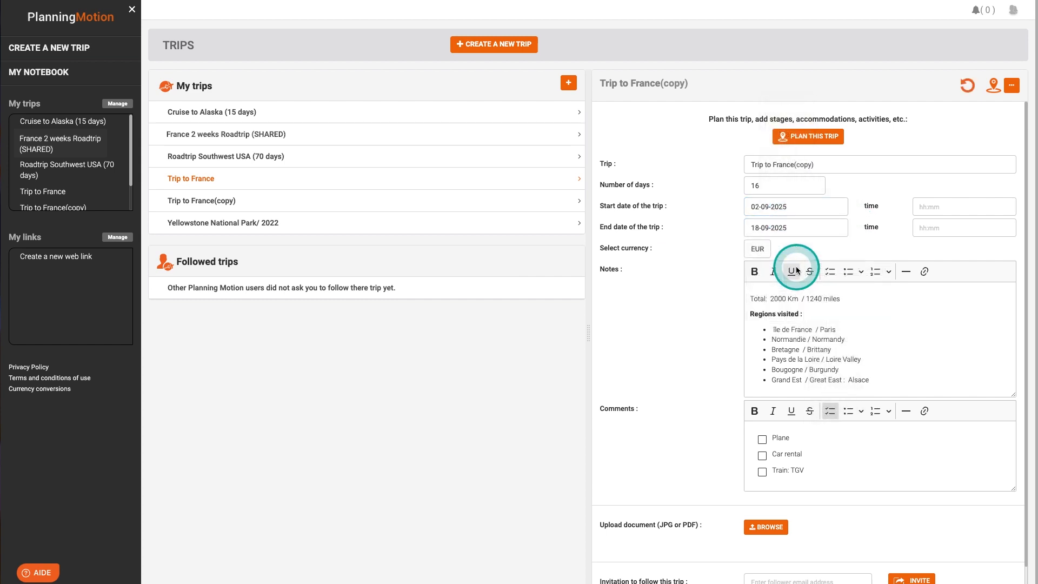
# - Open the copied trip's plan, agree to shift all stage dates to the new start date, and show its calendar
pyautogui.click(814, 142)
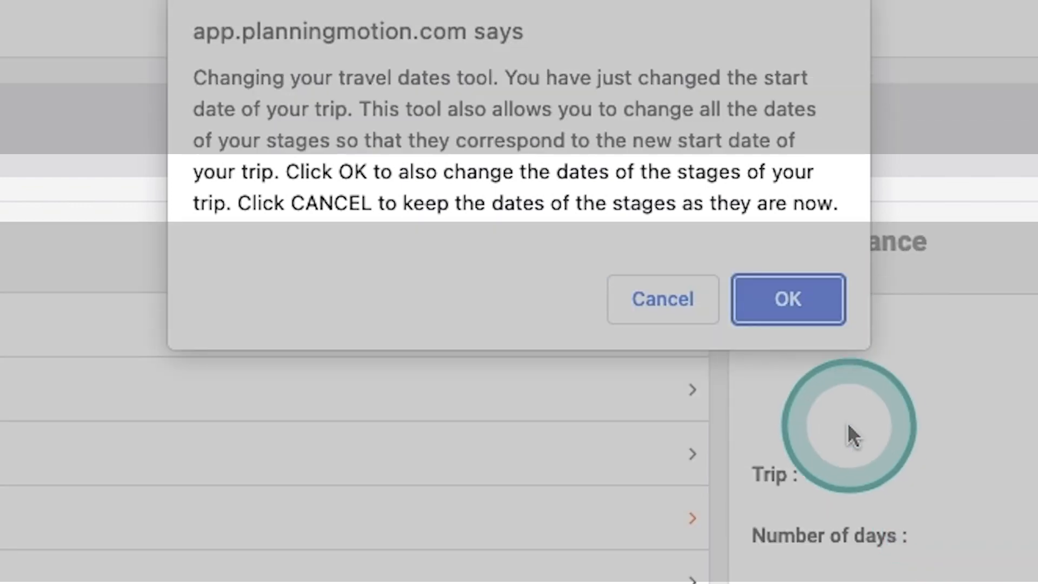
pyautogui.click(792, 303)
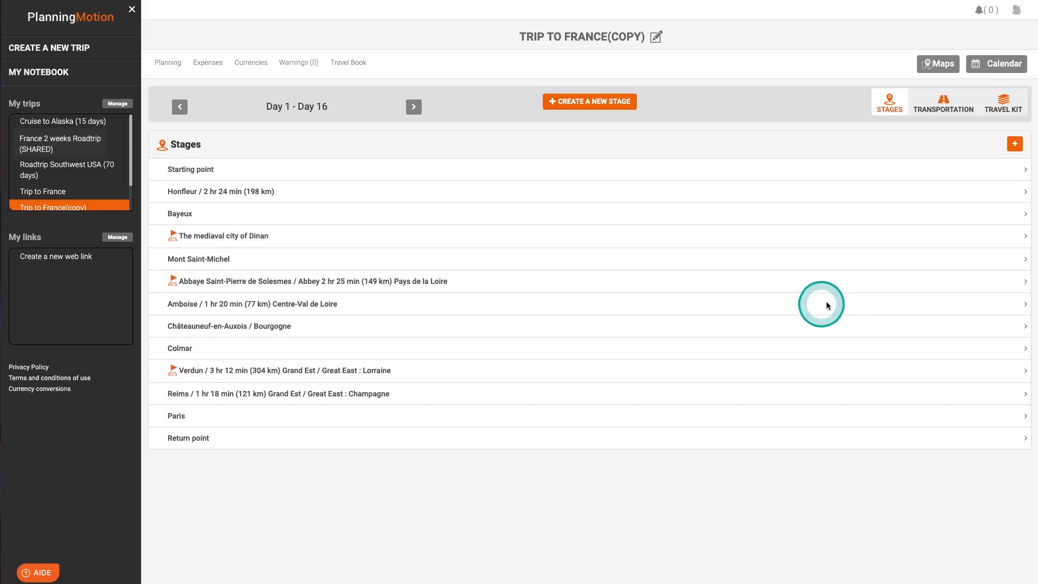
pyautogui.click(996, 65)
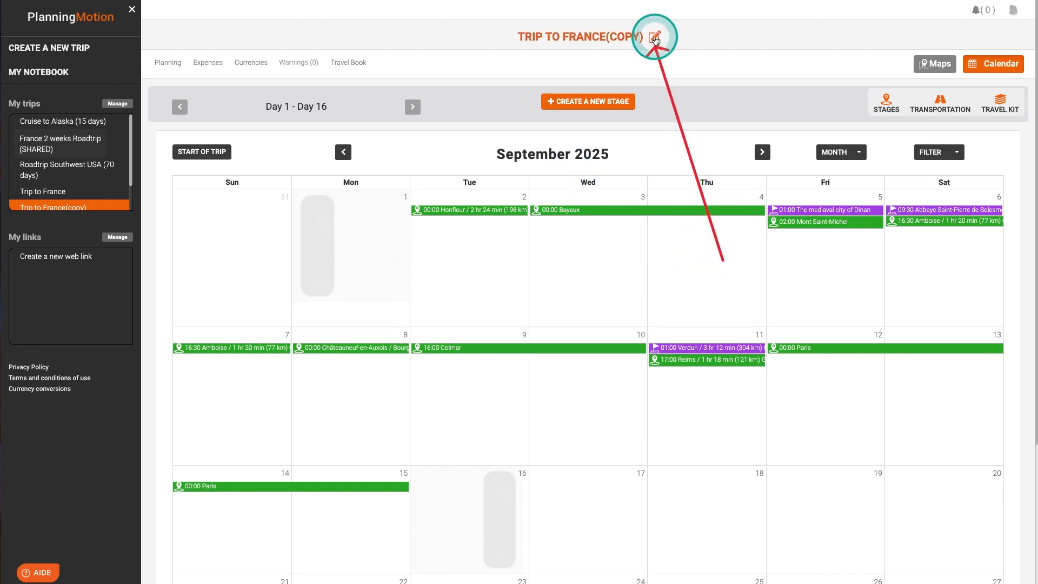
# - Rename the copied trip as Trip to France 2025 in its details and save it
pyautogui.click(655, 39)
pyautogui.moveTo(794, 165); pyautogui.dragTo(830, 167)
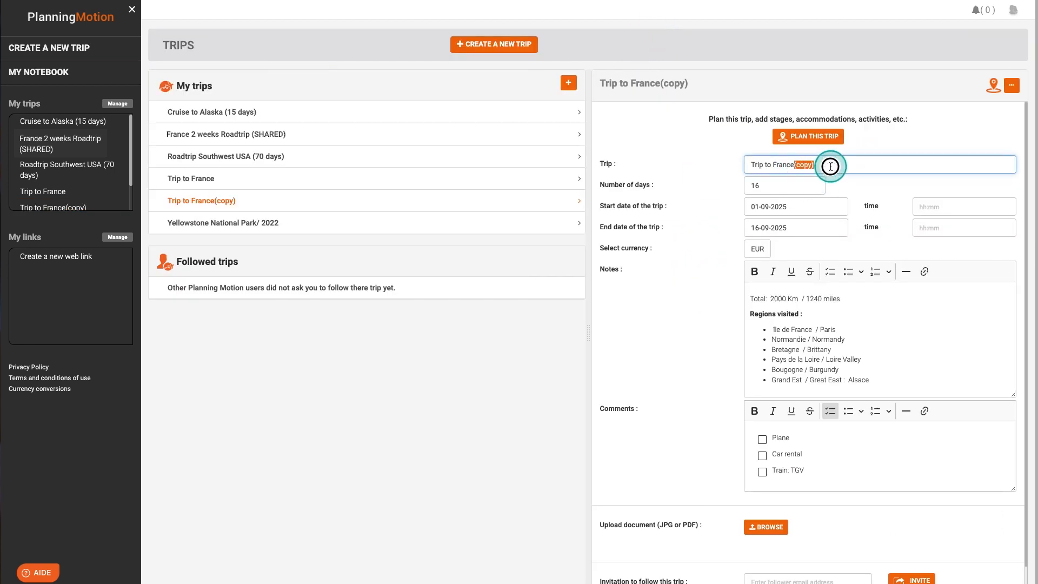
pyautogui.write('2025')
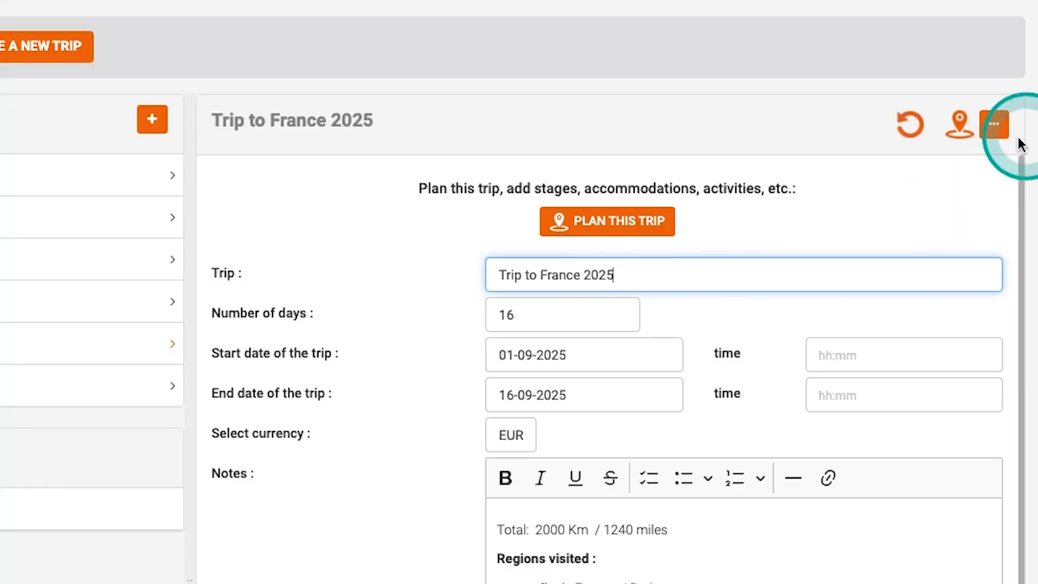
pyautogui.click(994, 123)
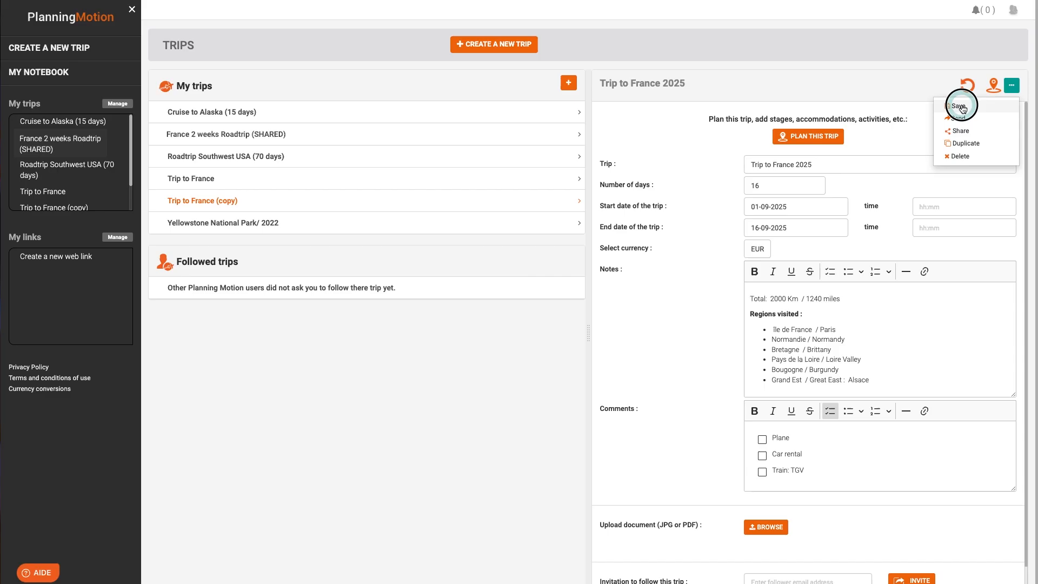
pyautogui.click(889, 165)
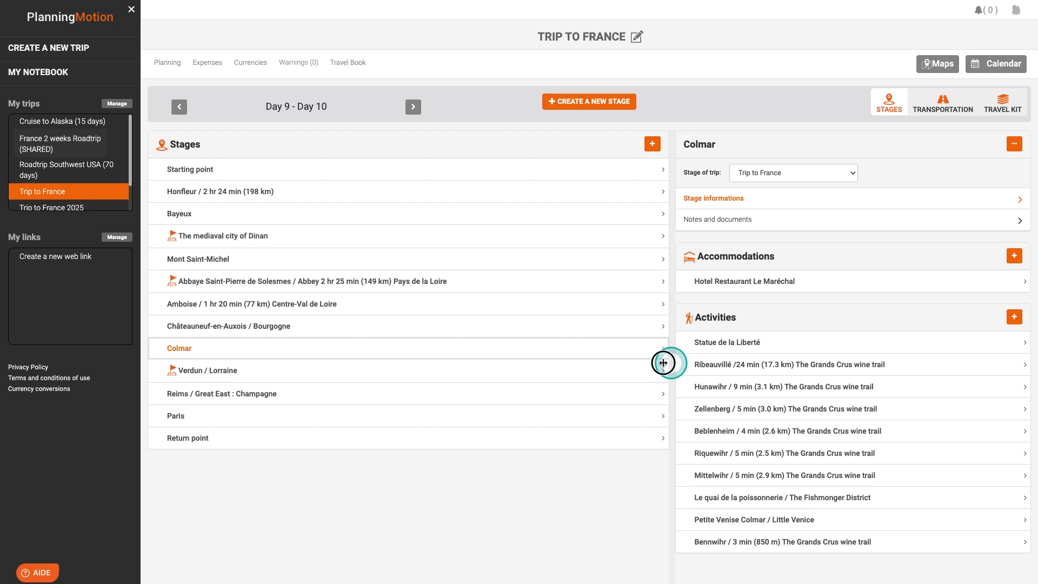
# - Widen the details pane of the Colmar stage in Trip to France and expand its stage information
pyautogui.moveTo(663, 362); pyautogui.dragTo(611, 364)
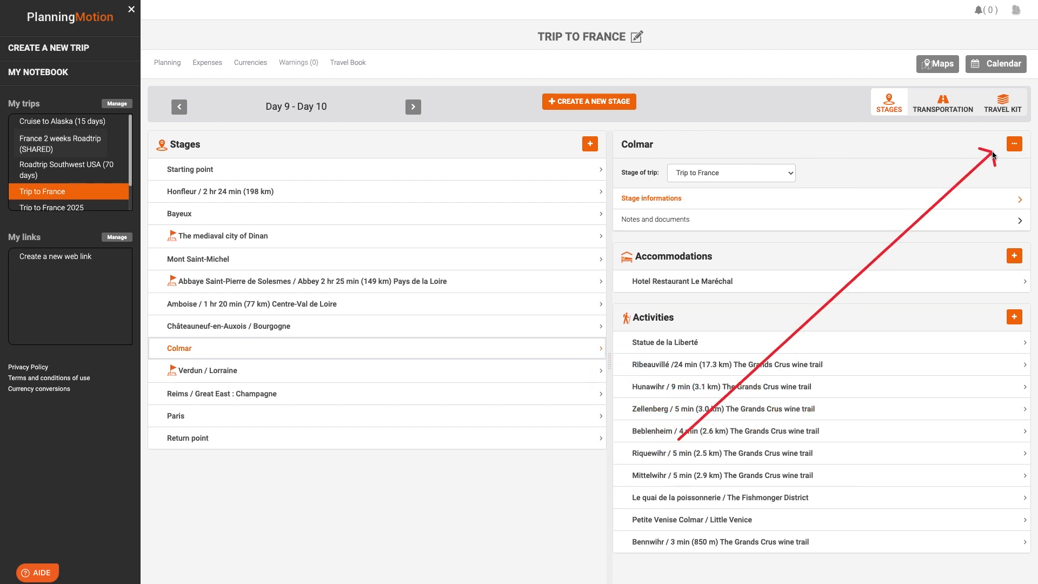
pyautogui.click(1014, 145)
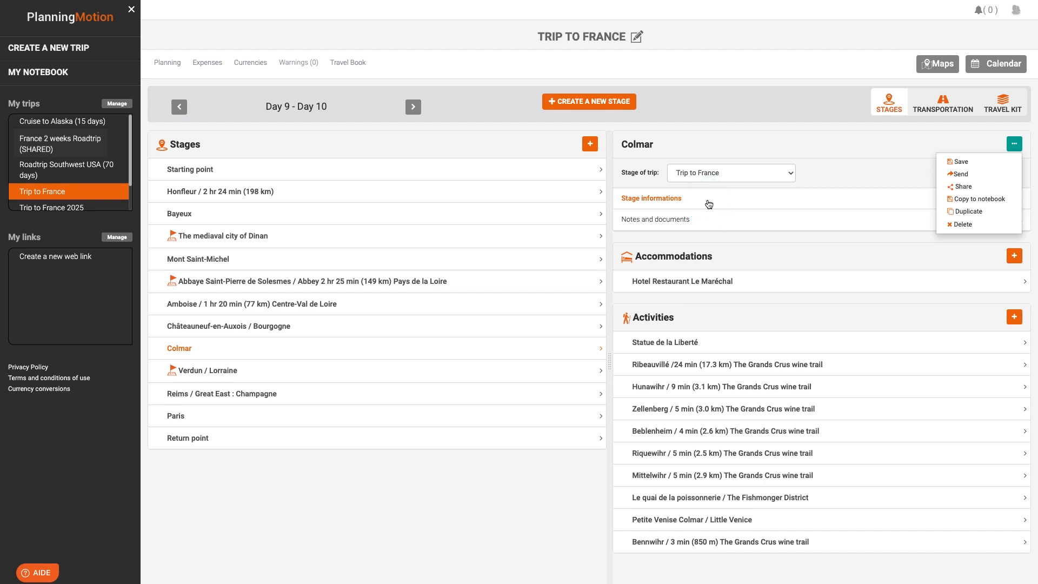
pyautogui.click(709, 204)
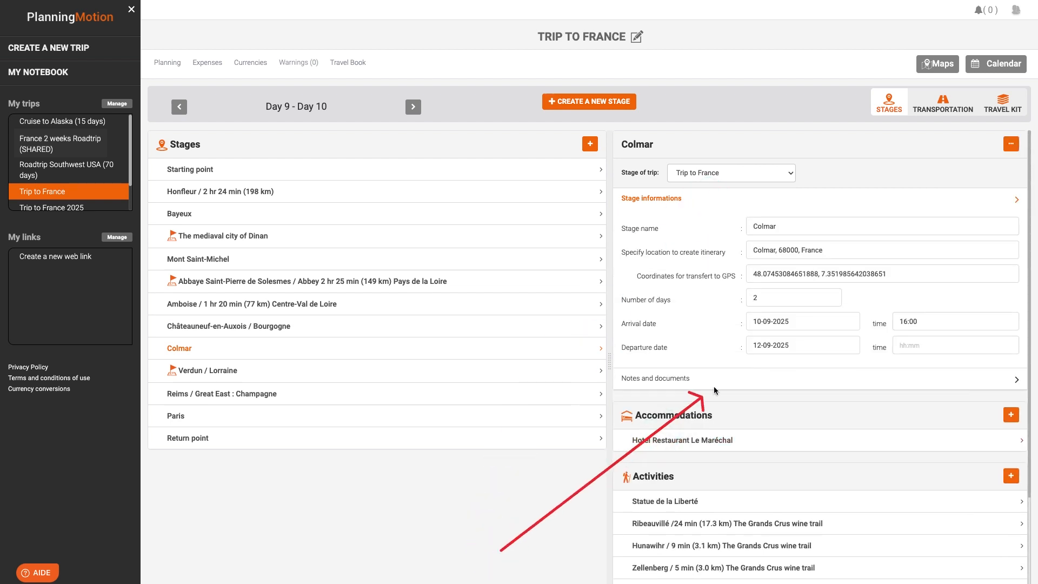
# - Add Alsace to the name of the Colmar stage
pyautogui.click(782, 227)
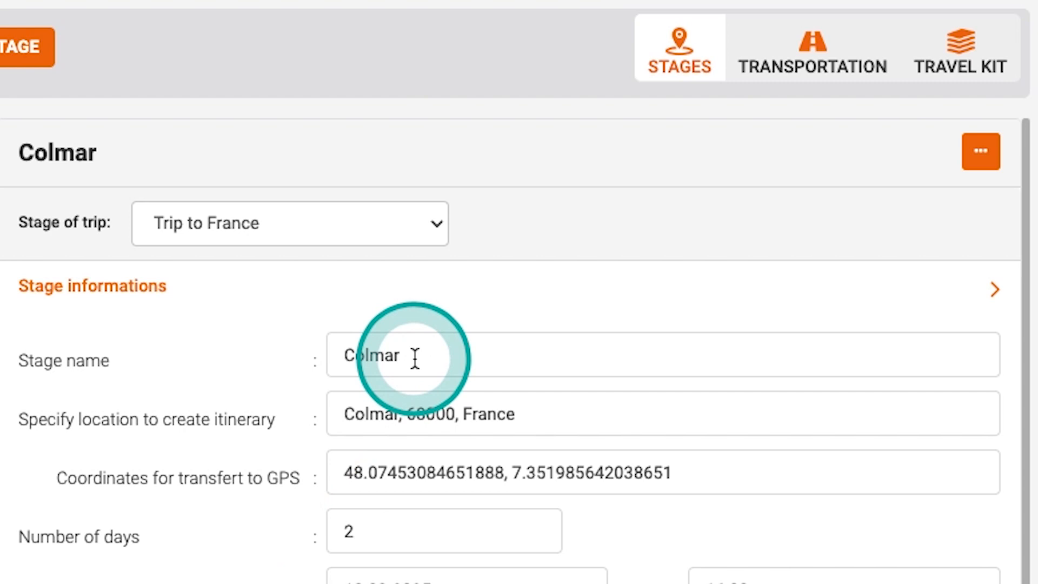
pyautogui.write('Al')
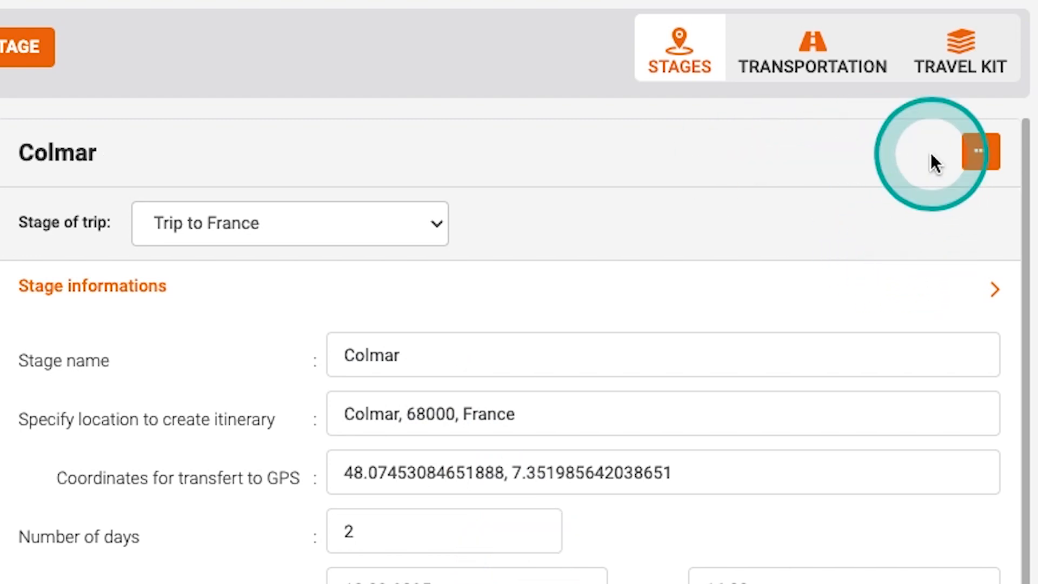
pyautogui.click(418, 359)
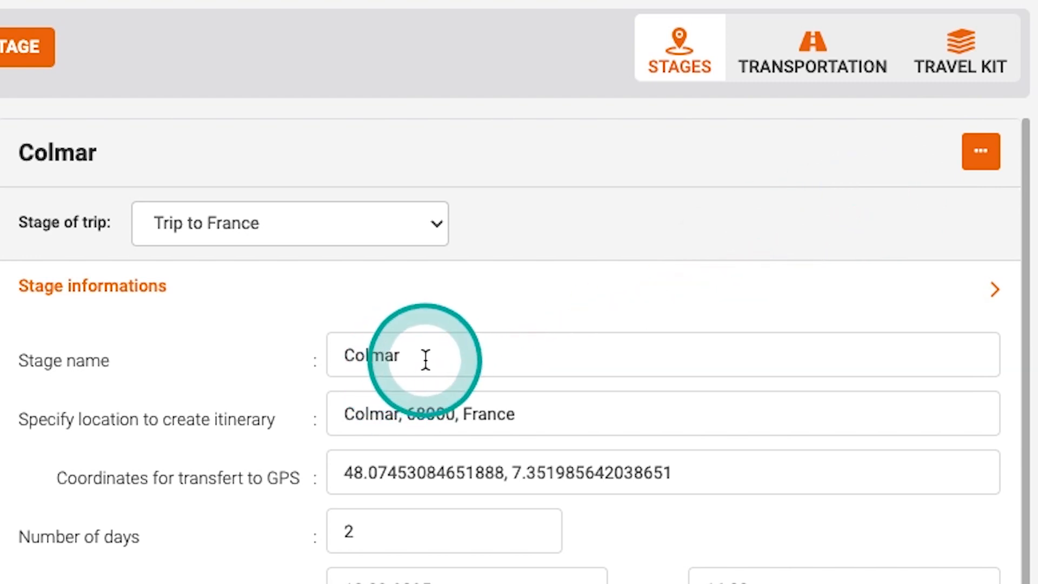
pyautogui.write('Alsace')
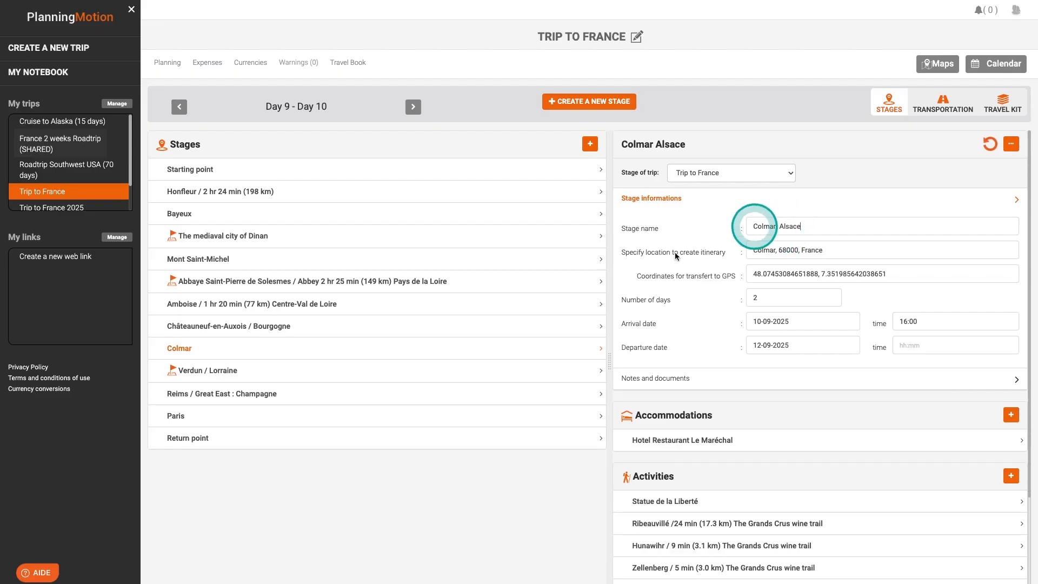
pyautogui.click(422, 333)
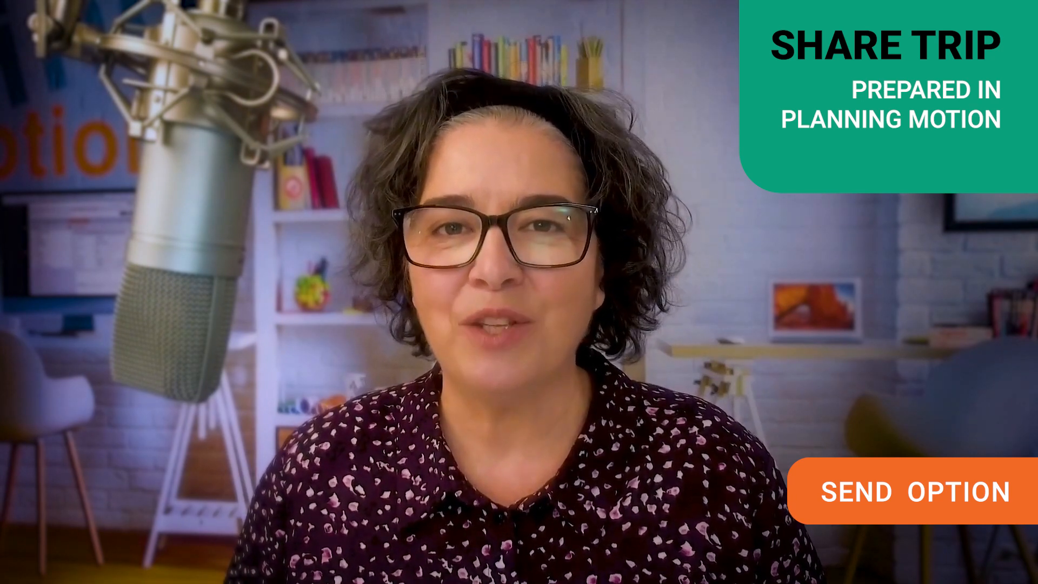
# - Start sending the Colmar / Alsace stage, enter the recipient's e-mail address, and close the dialog without sending
pyautogui.click(489, 351)
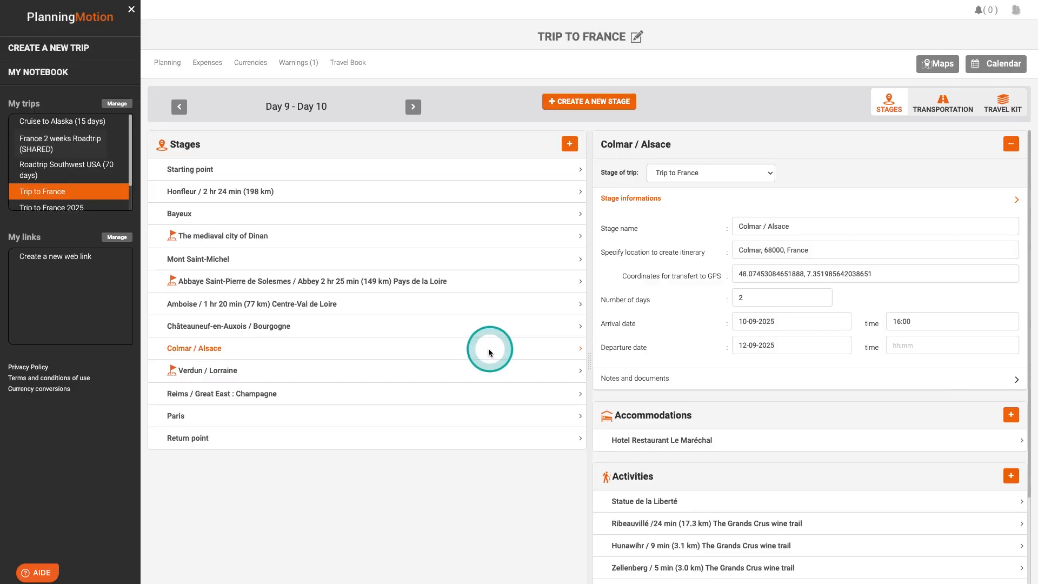
pyautogui.click(1009, 145)
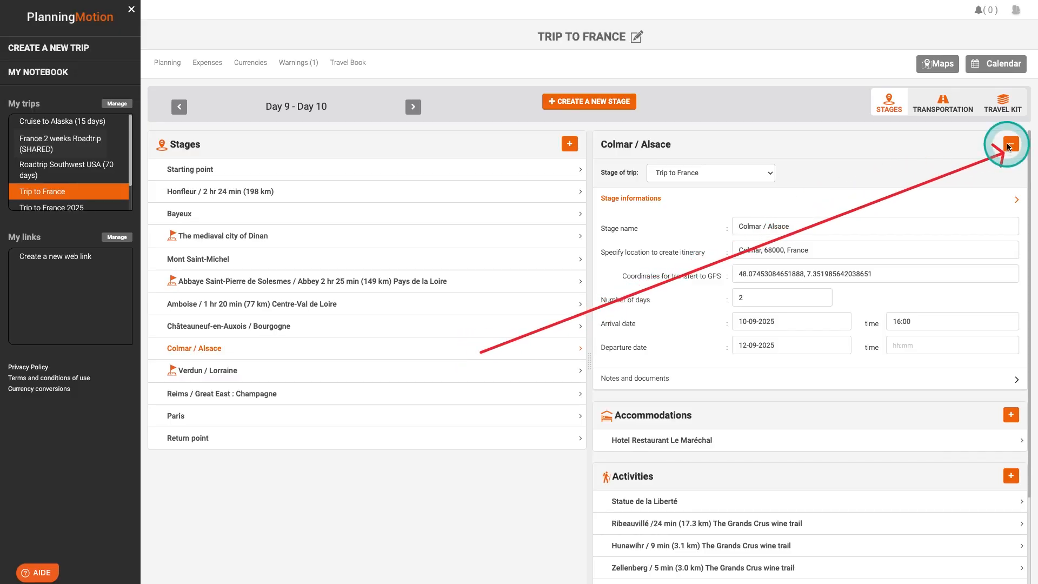
pyautogui.click(1010, 145)
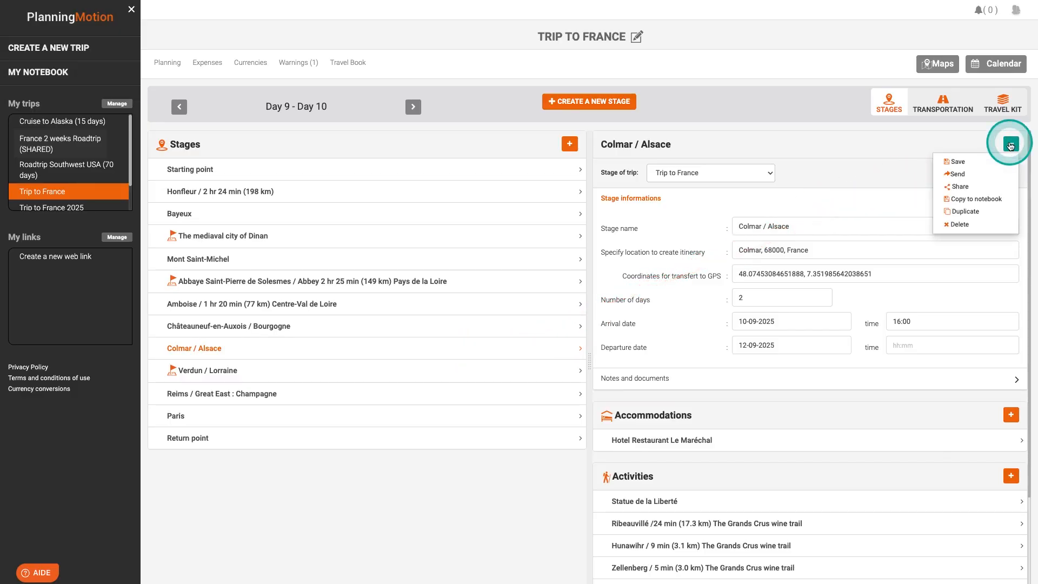
pyautogui.click(952, 175)
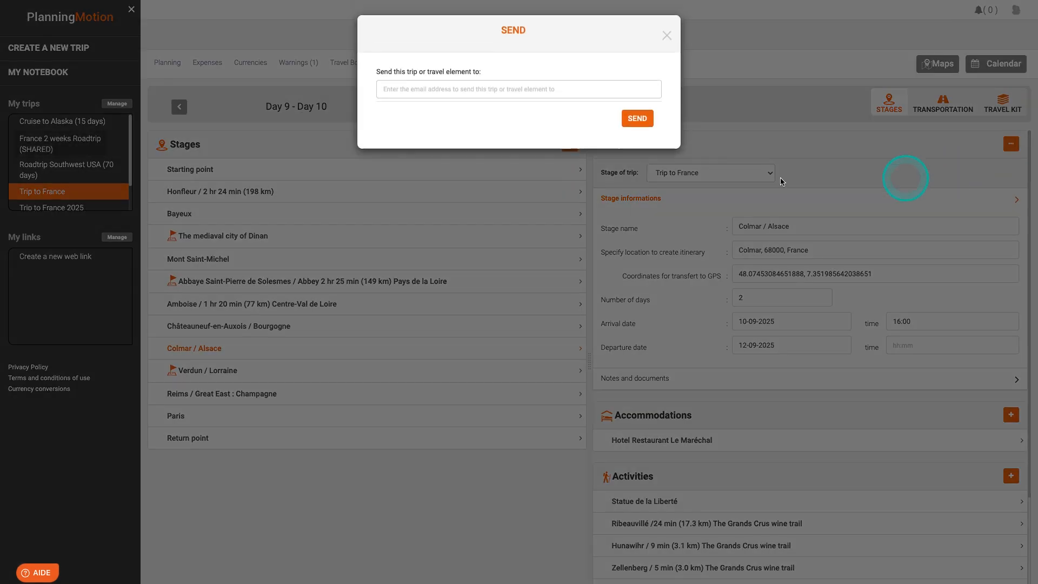
pyautogui.click(400, 90)
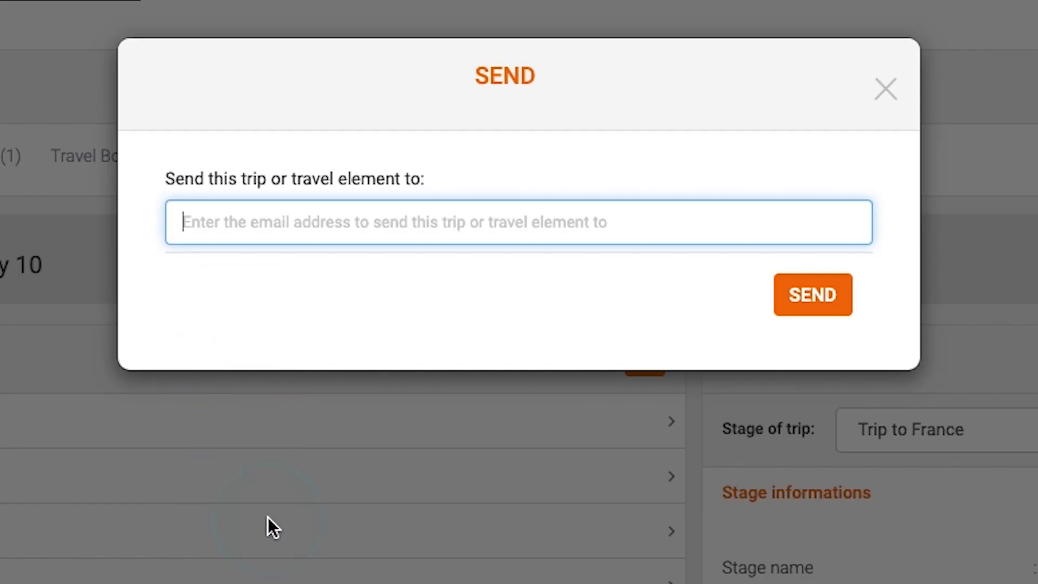
pyautogui.hotkey('ctrl', 'v')
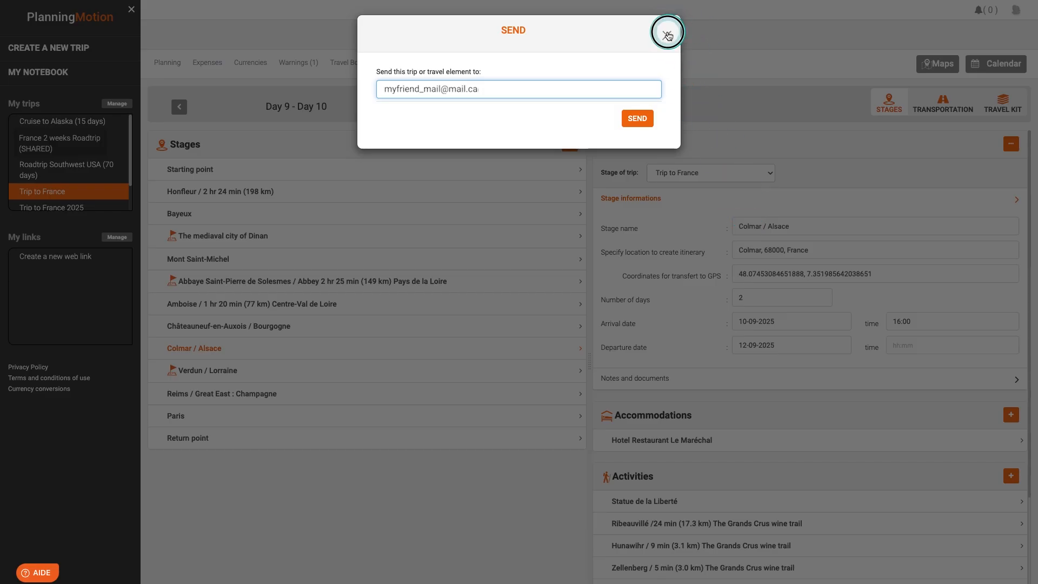
pyautogui.click(667, 34)
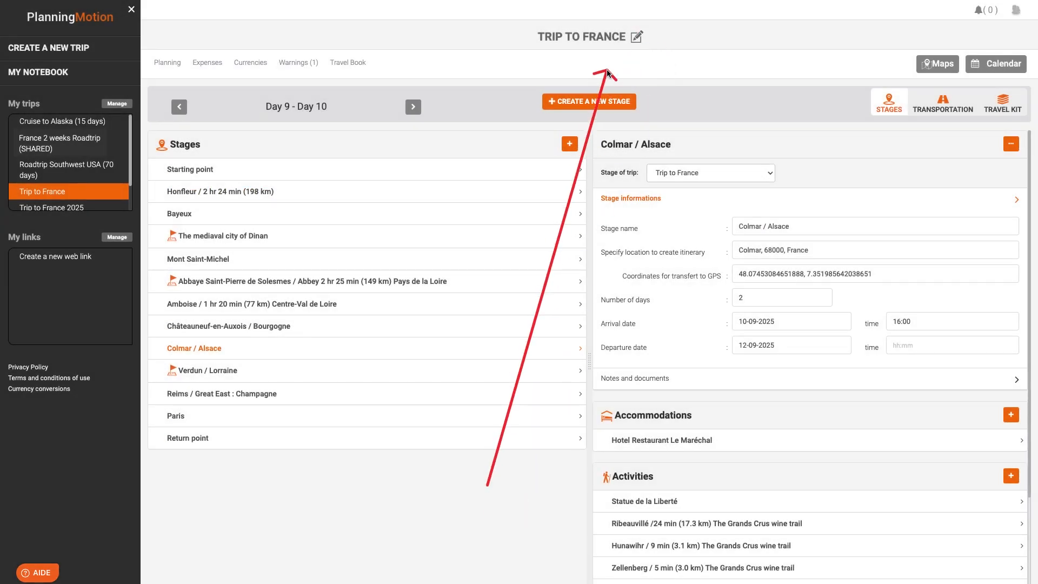
# - Send the entire Trip to France from its details to the recipient's e-mail address
pyautogui.click(637, 37)
pyautogui.click(638, 37)
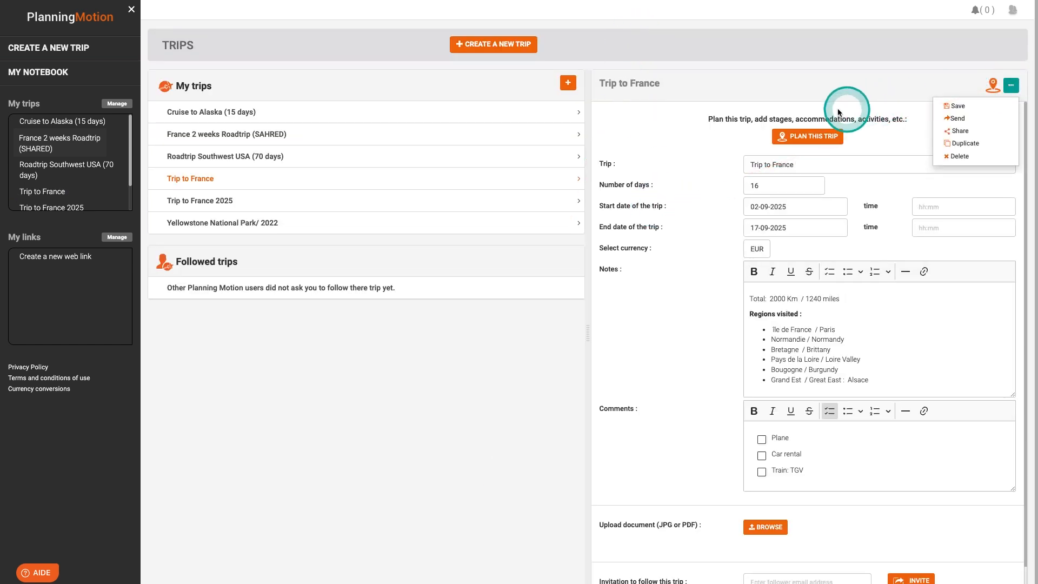
pyautogui.click(958, 120)
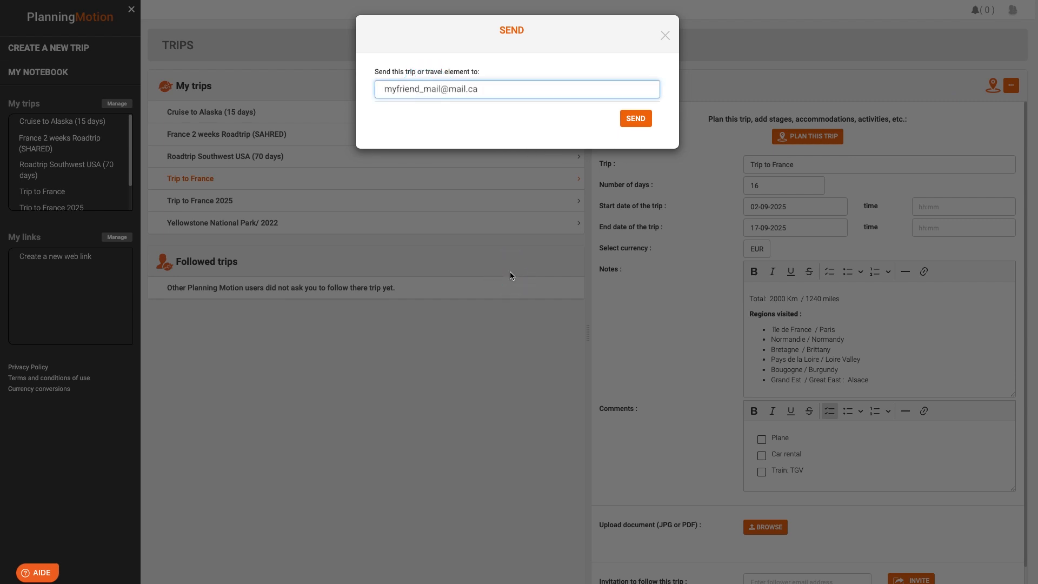
pyautogui.press('Return')
# - Open Hôtel le Lion d'Or in the Bayeux stage of the sent trip and examine its reservation details and amenities
pyautogui.click(807, 136)
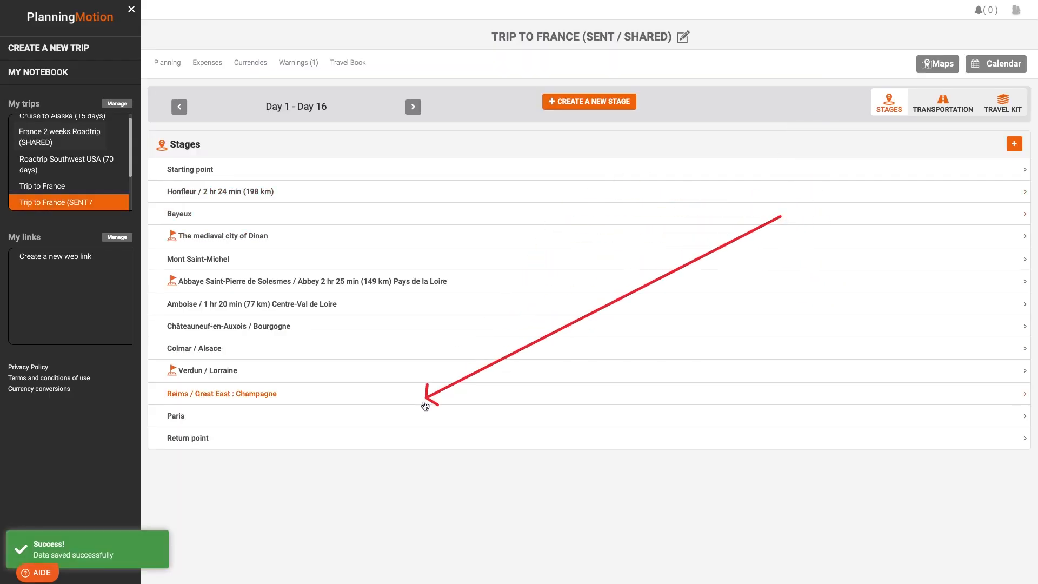
pyautogui.click(294, 220)
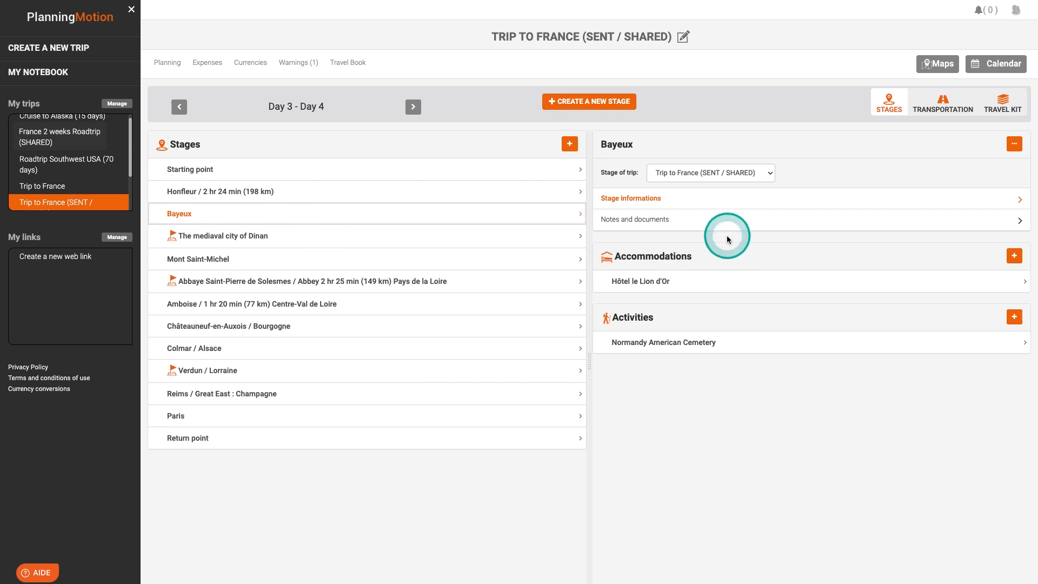
pyautogui.click(728, 282)
pyautogui.click(725, 282)
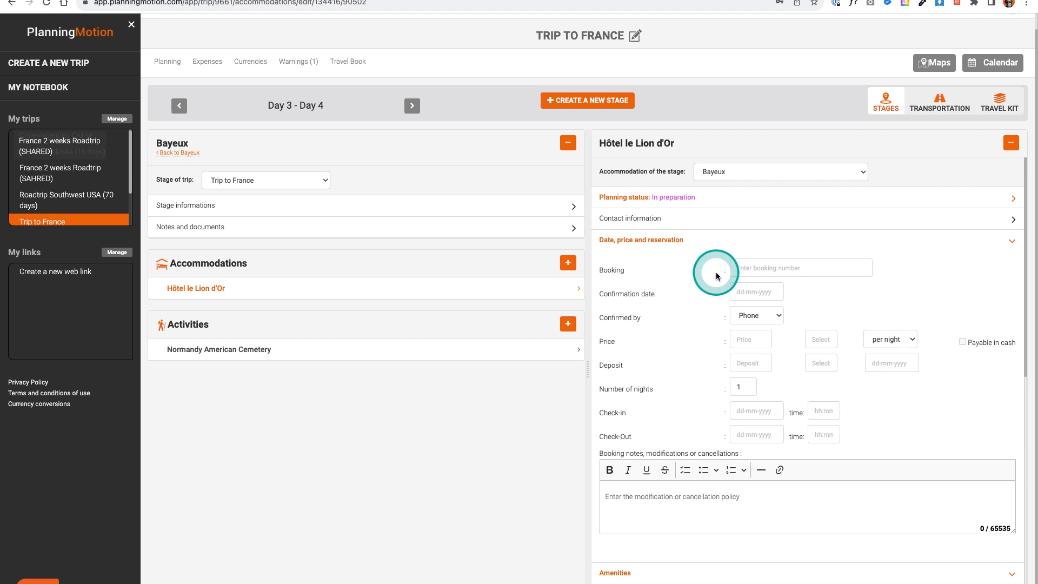
pyautogui.scroll(-4, 654, 411)
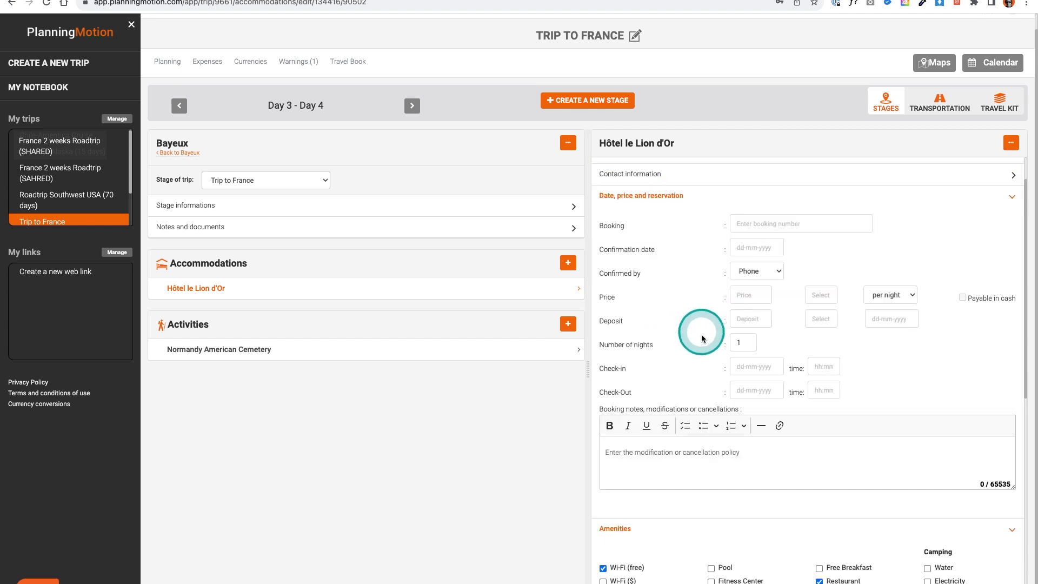
pyautogui.scroll(-5, 715, 384)
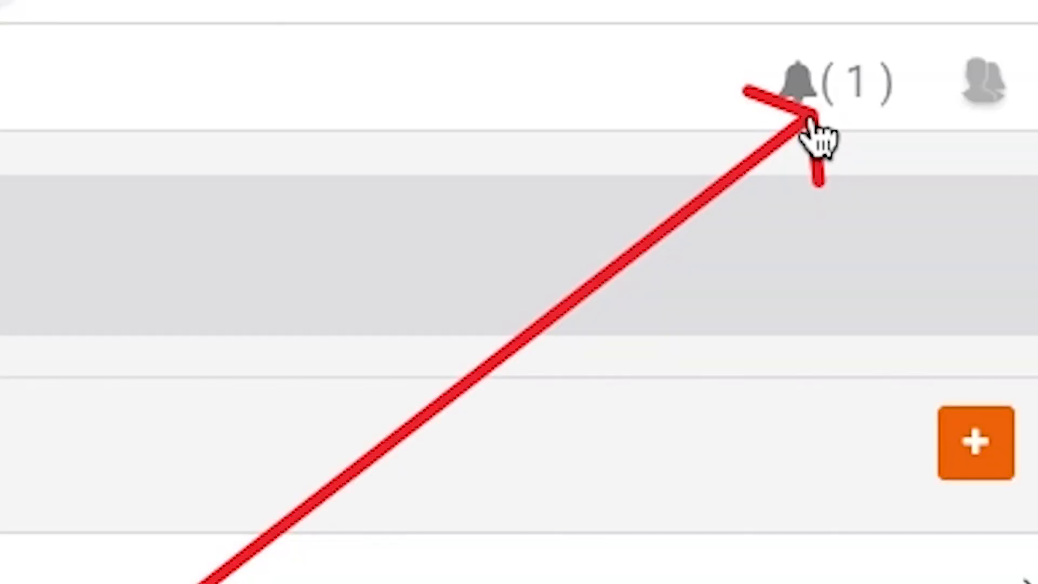
# - Open the shared-trip notification and accept the Chile-Argentina Cruise into your own trips
pyautogui.click(988, 12)
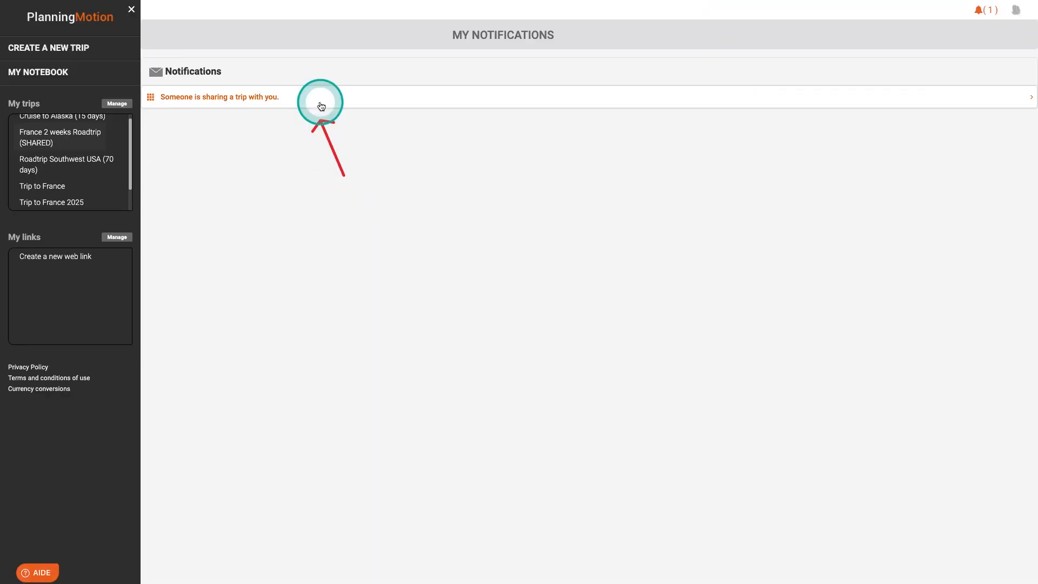
pyautogui.click(321, 105)
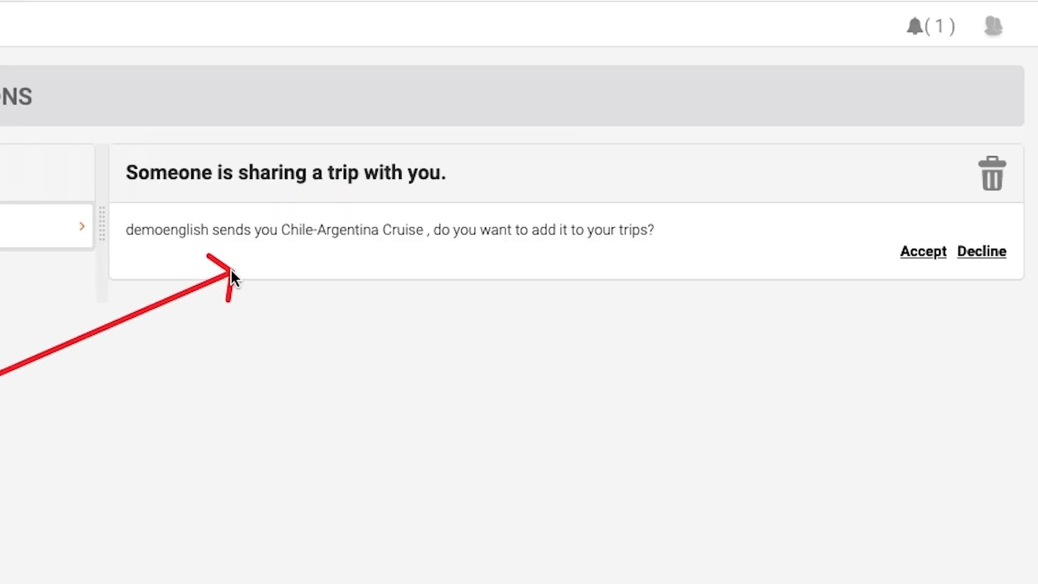
pyautogui.click(917, 264)
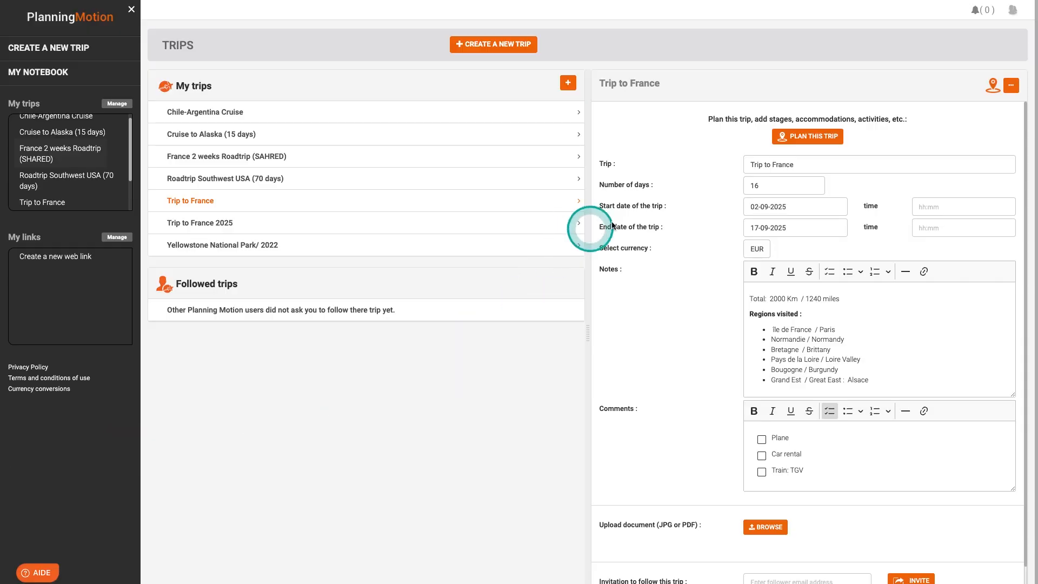
# - Start sharing the whole Trip to France from its trip details
pyautogui.click(1011, 89)
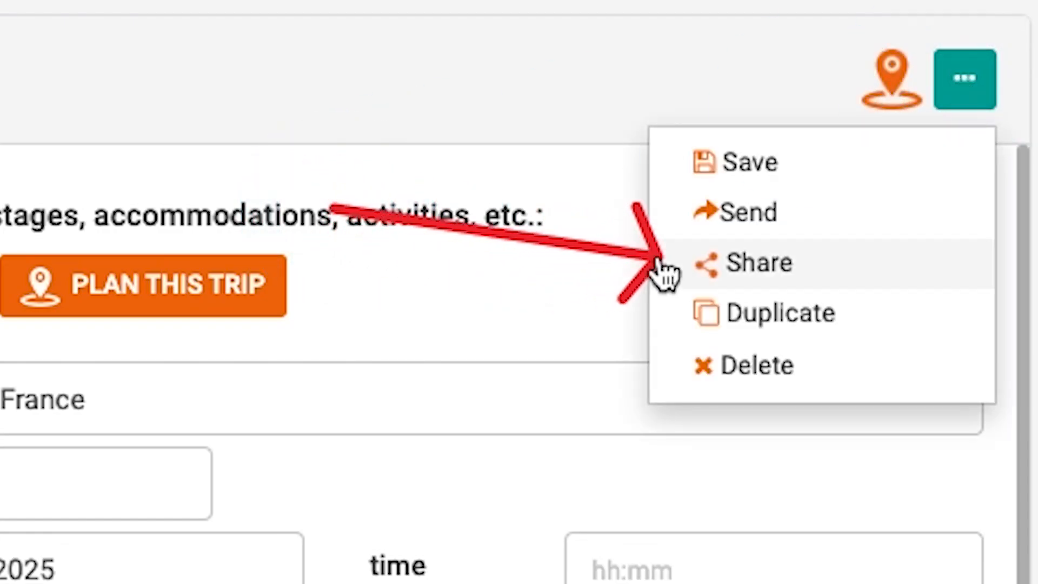
pyautogui.click(689, 265)
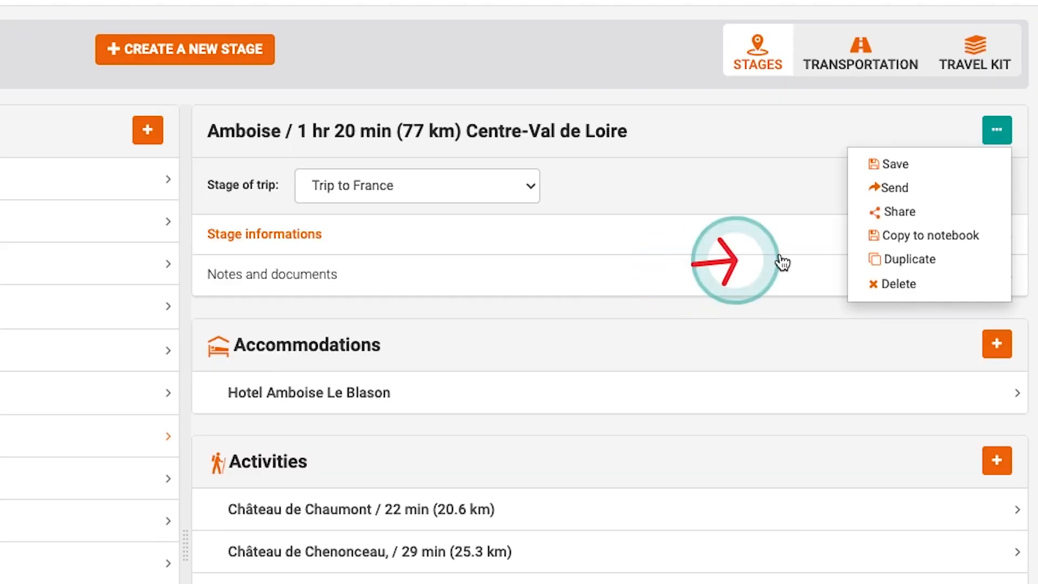
# - Copy the Amboise stage of the Trip to France to the notebook and open the notebook
pyautogui.click(899, 235)
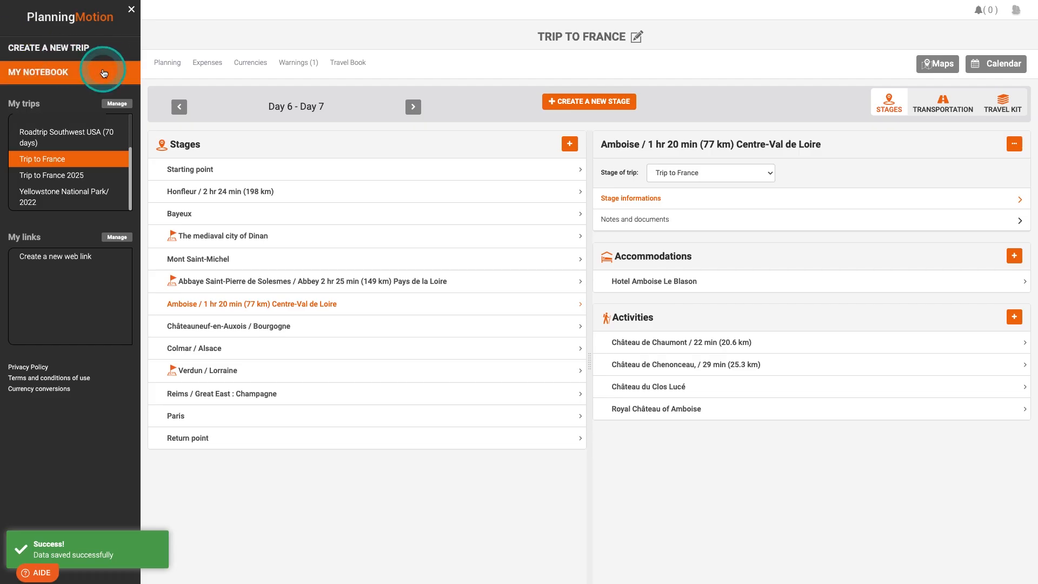
pyautogui.click(103, 73)
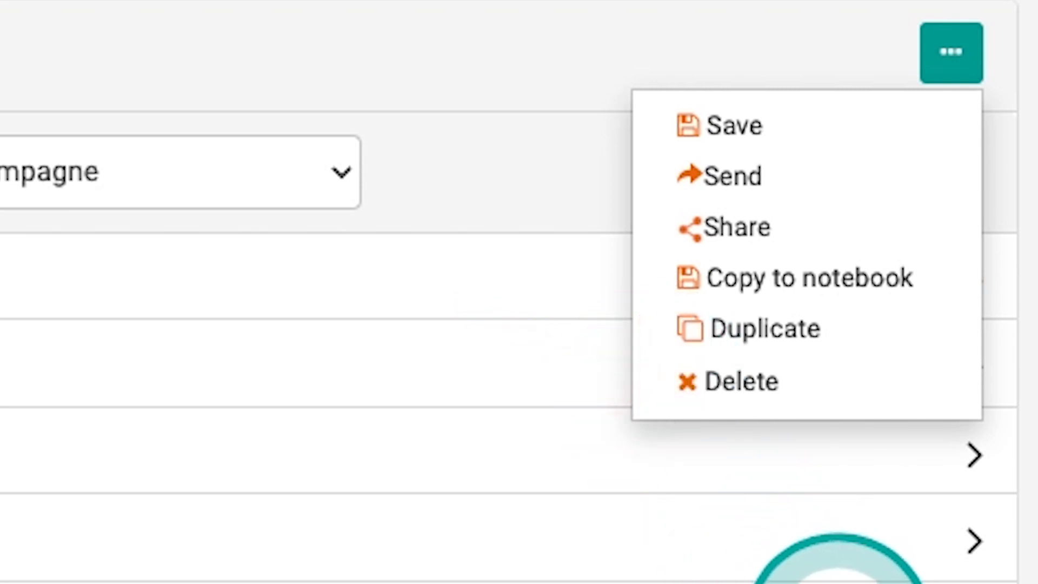
# - Request deletion of the Appart'City Confort Reims Centre accommodation from the Reims / Great East : Champagne stage
pyautogui.click(741, 392)
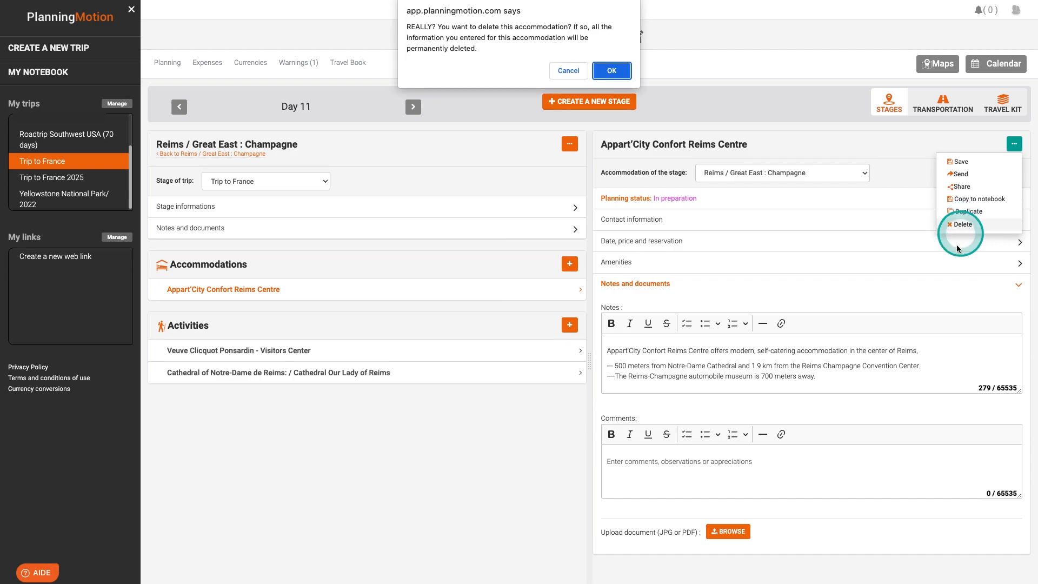